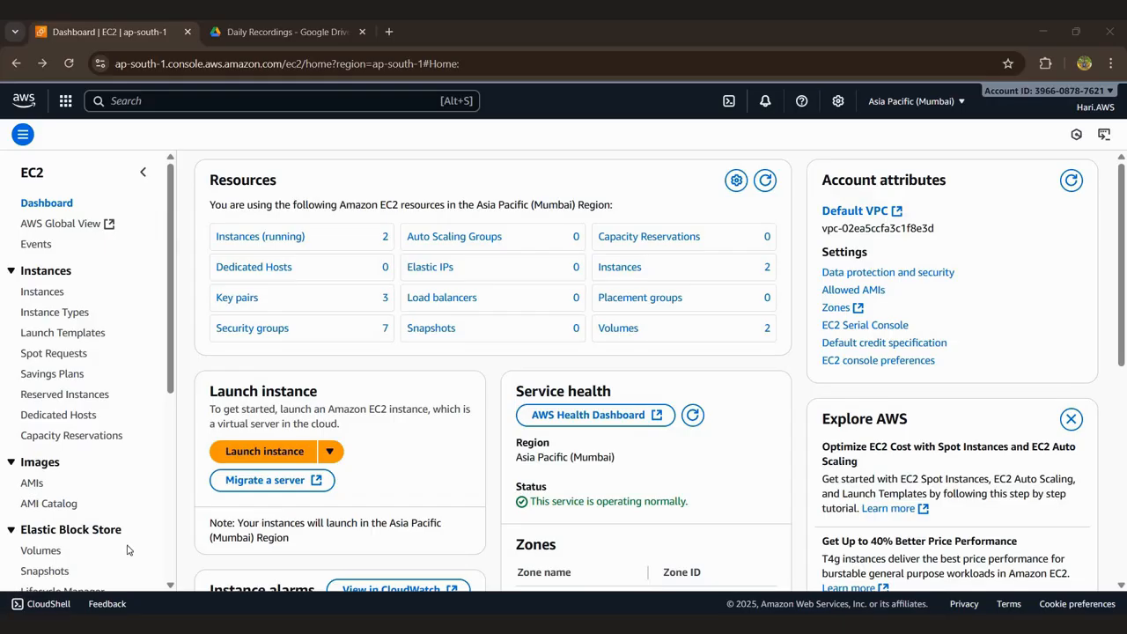
# Check the state of all EC2 instances without the running filter, and refresh the EC2 dashboard's resource overview.
pyautogui.click(244, 236)
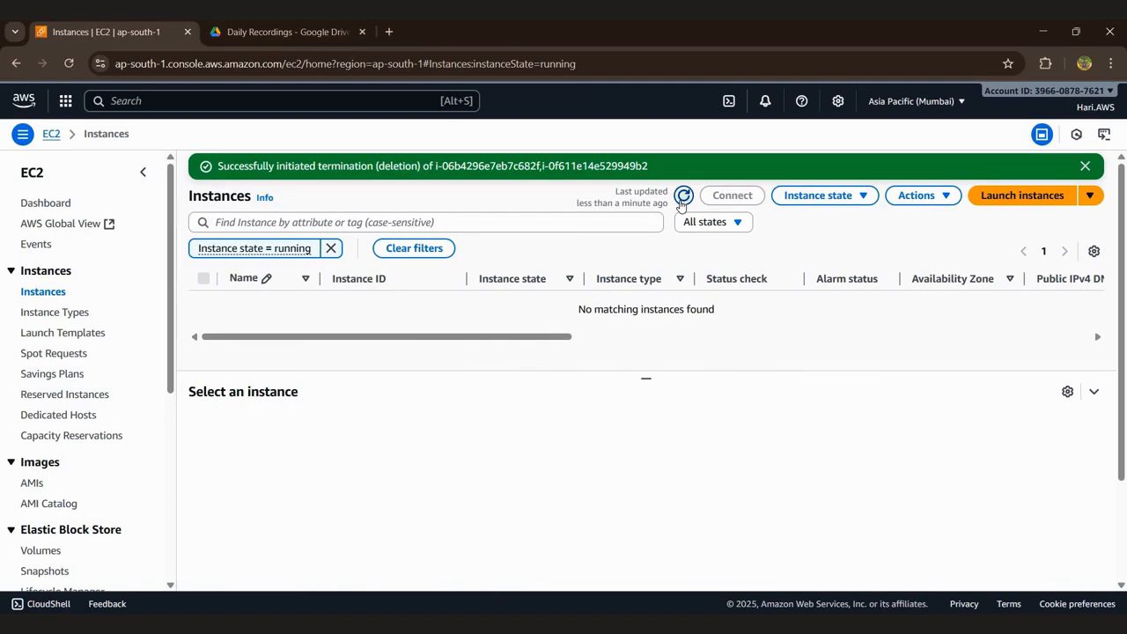
pyautogui.click(333, 249)
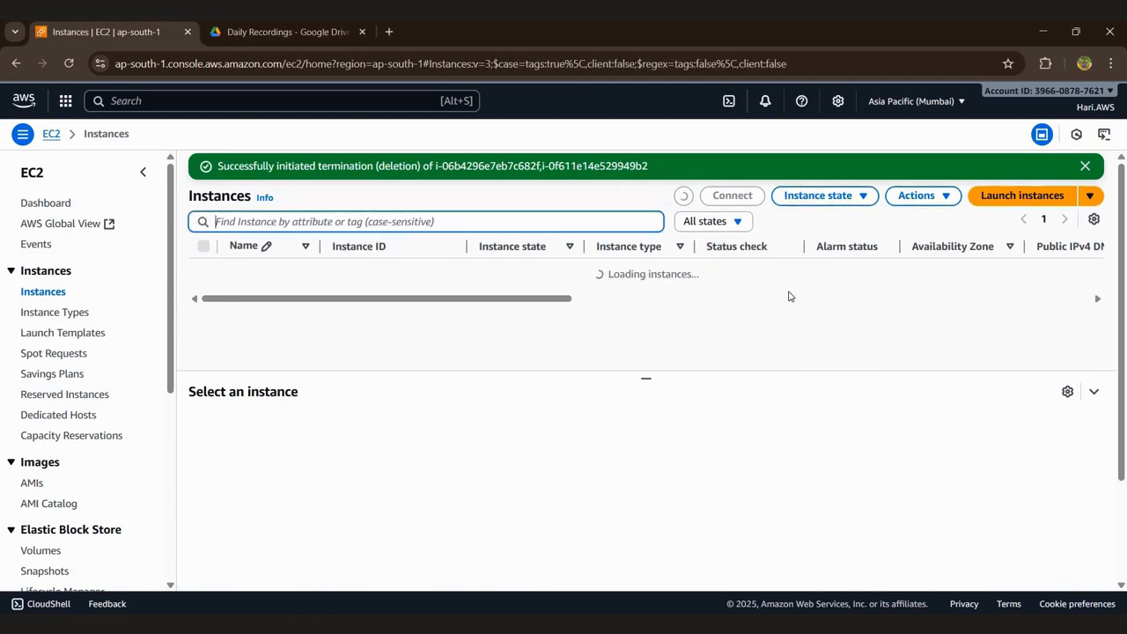
pyautogui.click(684, 196)
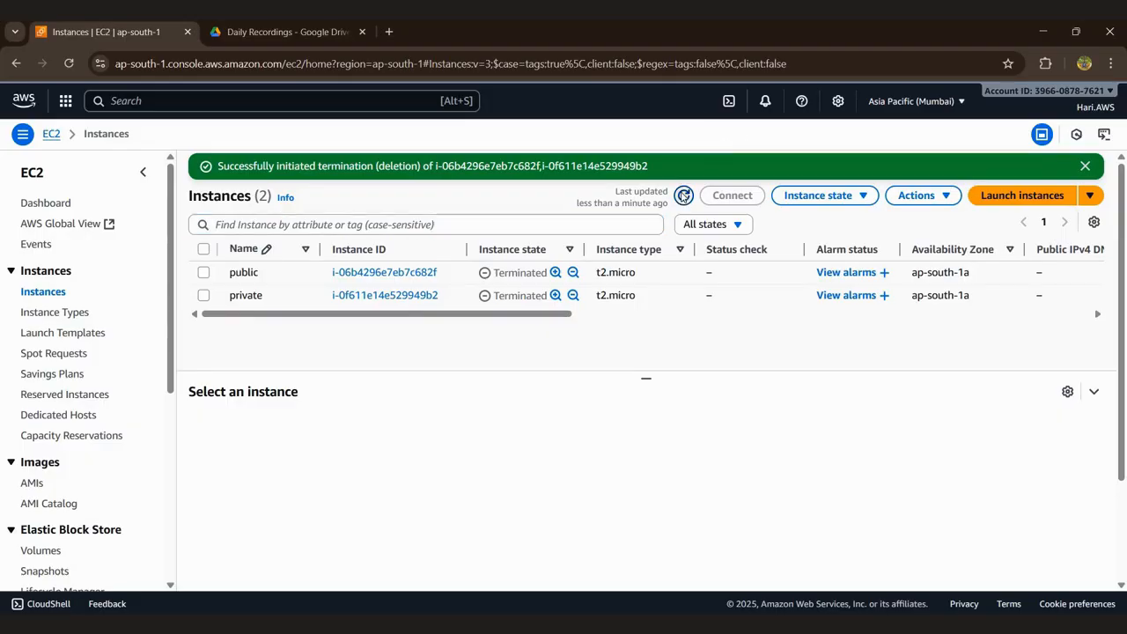
pyautogui.click(48, 300)
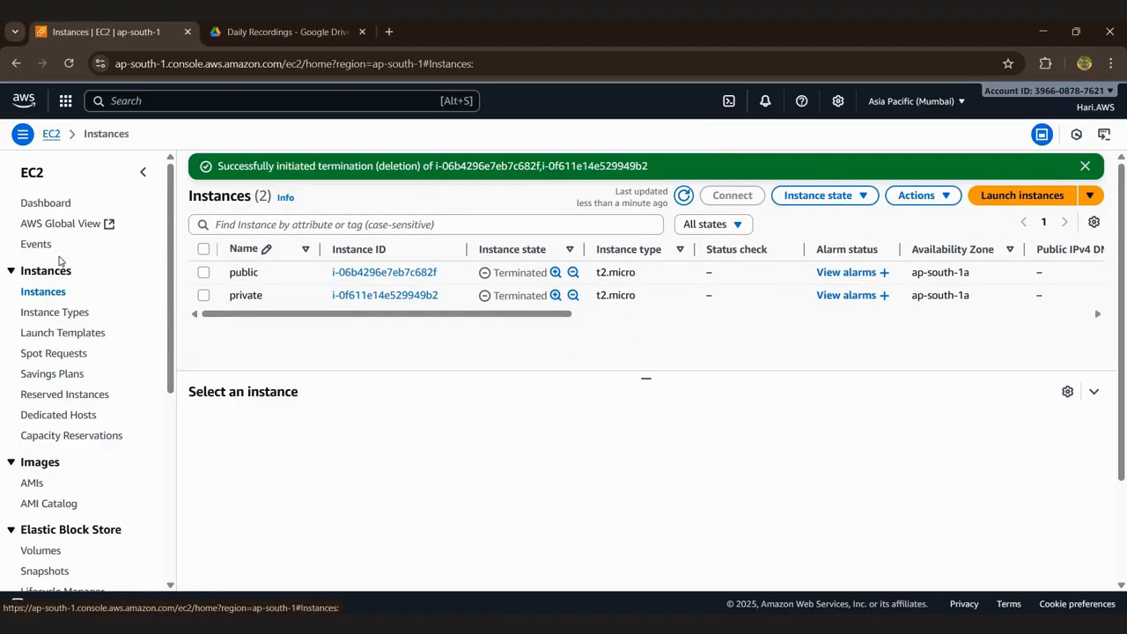
pyautogui.click(46, 204)
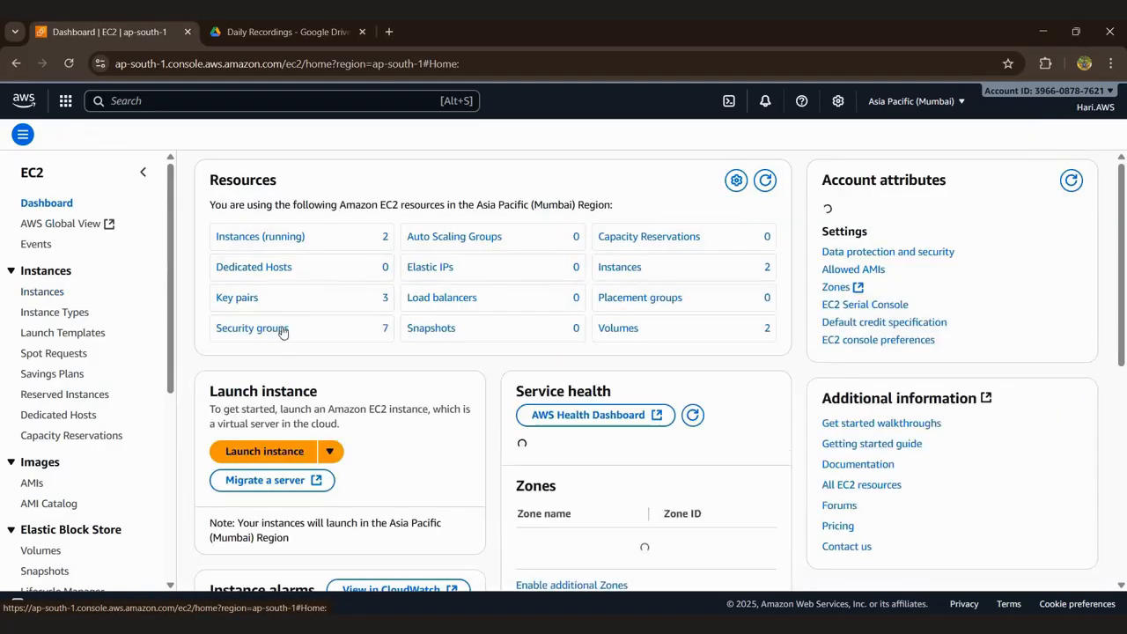
pyautogui.click(69, 65)
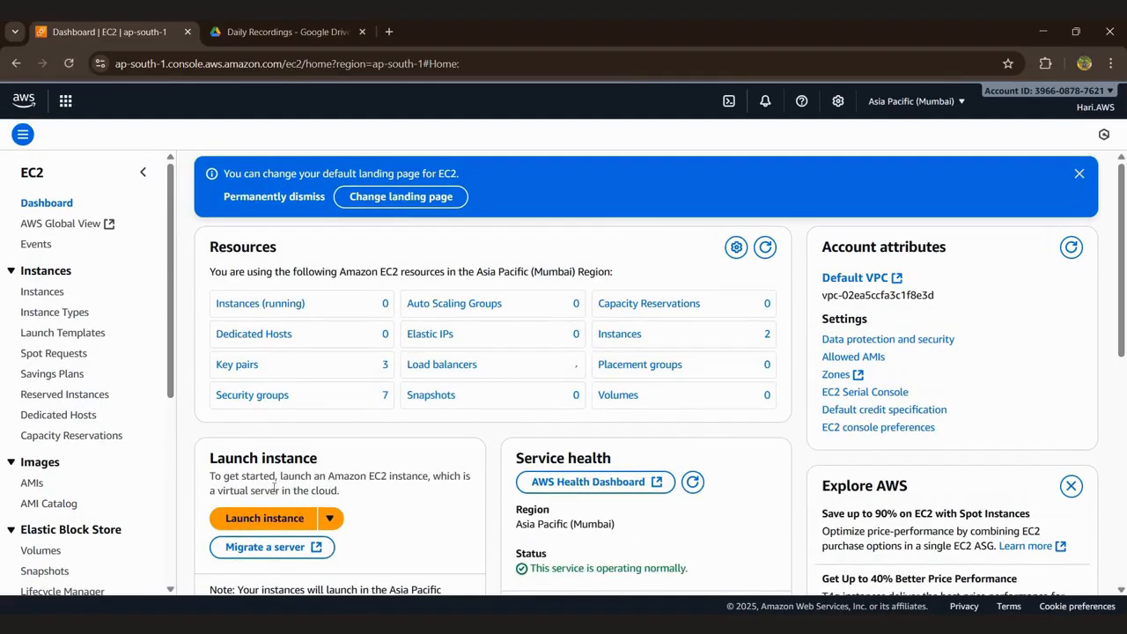
# Start launching a new EC2 instance and name it "Windows- public".
pyautogui.click(261, 518)
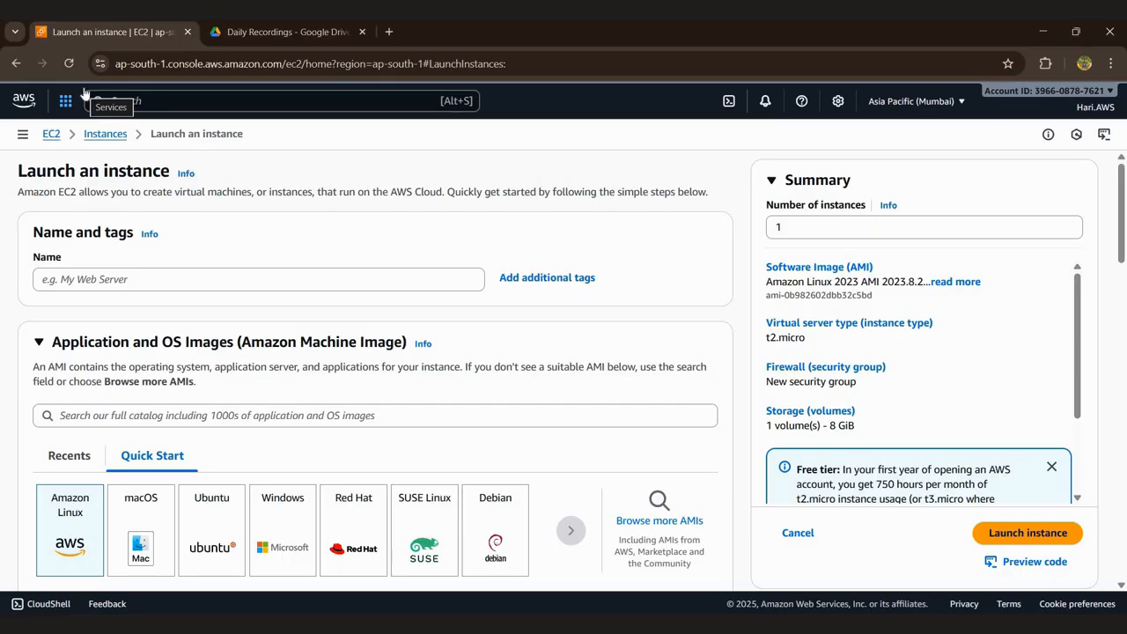
pyautogui.click(78, 279)
pyautogui.write('Windoe')
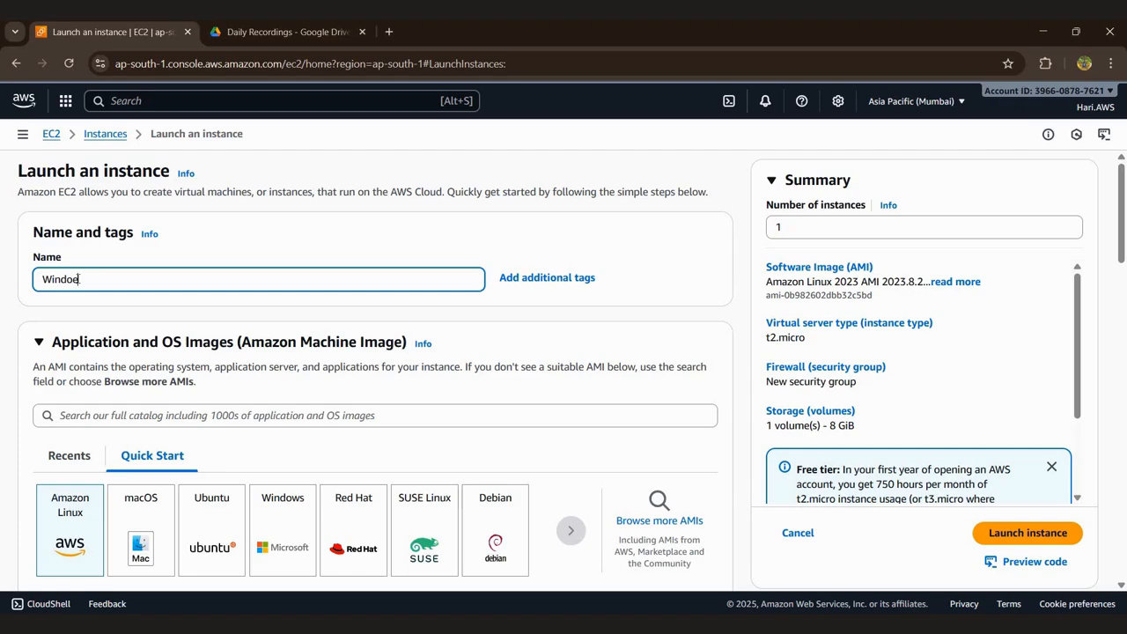
pyautogui.press('BackSpace')
pyautogui.write('ws- public')
# Choose Windows as the operating system with the Microsoft Windows Server 2022 Base machine image.
pyautogui.scroll(-1, 330, 422)
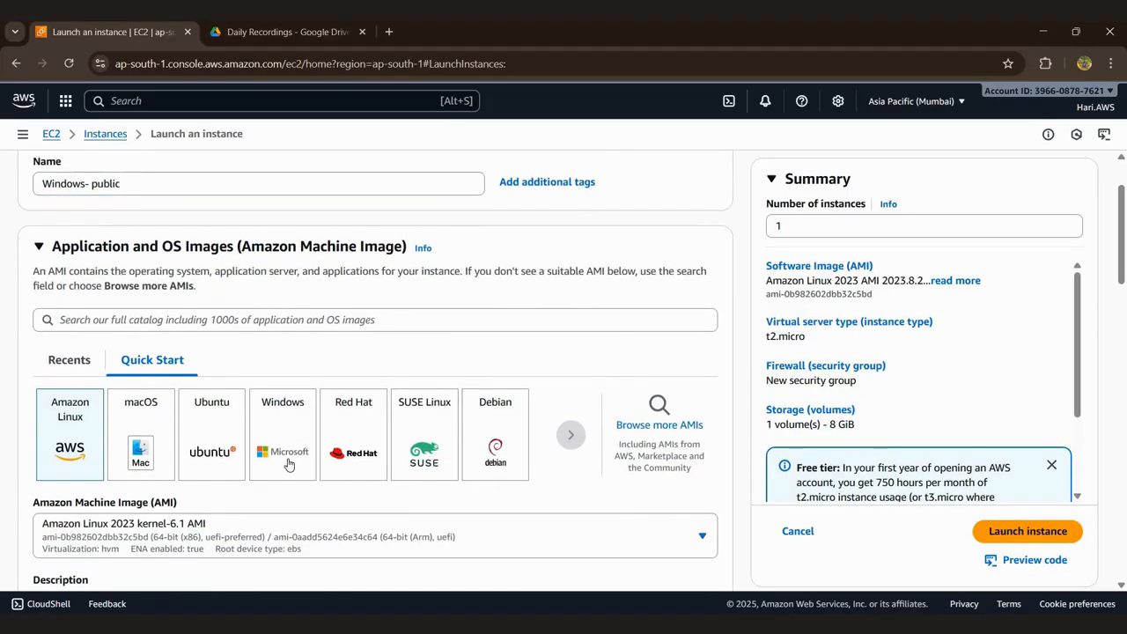
pyautogui.click(289, 458)
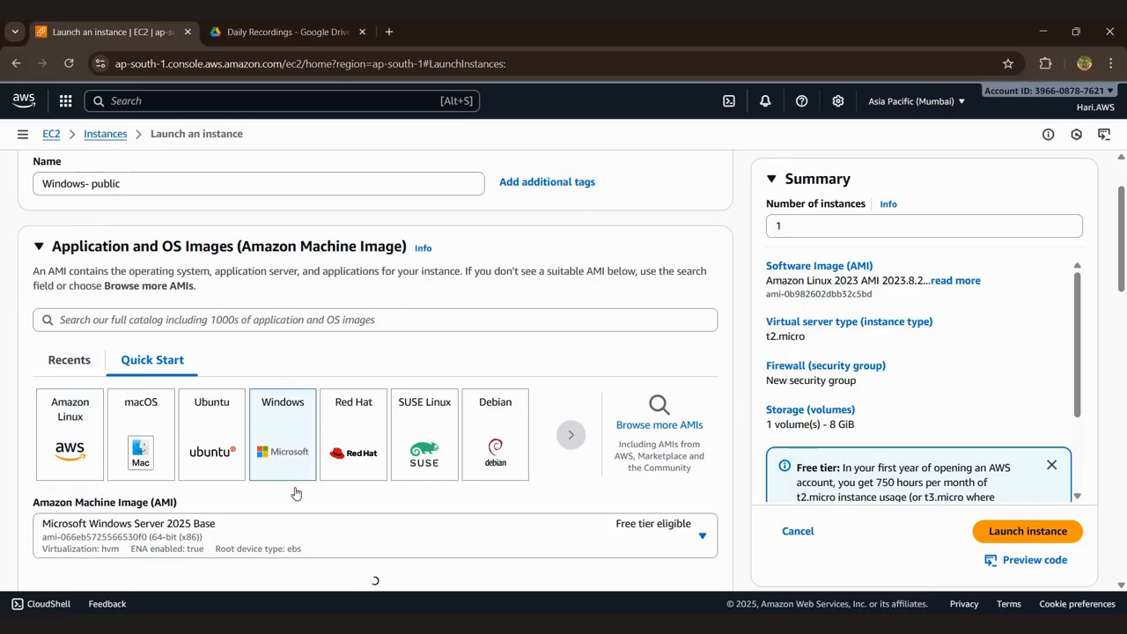
pyautogui.click(260, 533)
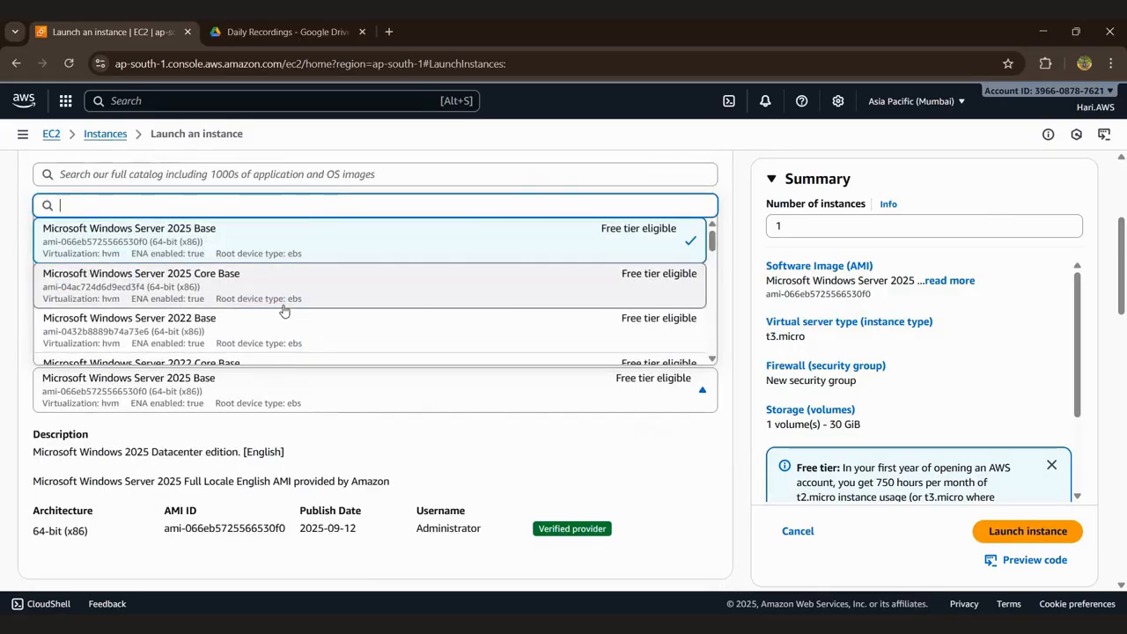
pyautogui.click(334, 349)
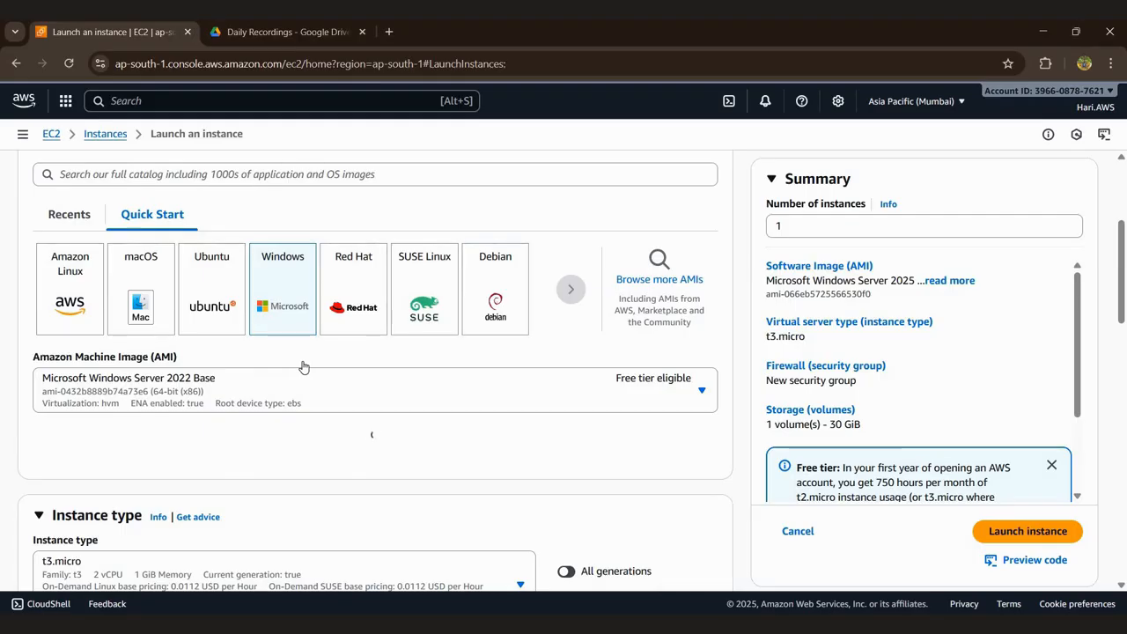
# Select the existing Linux key pair for logging in to the public Windows instance.
pyautogui.scroll(-5, 359, 440)
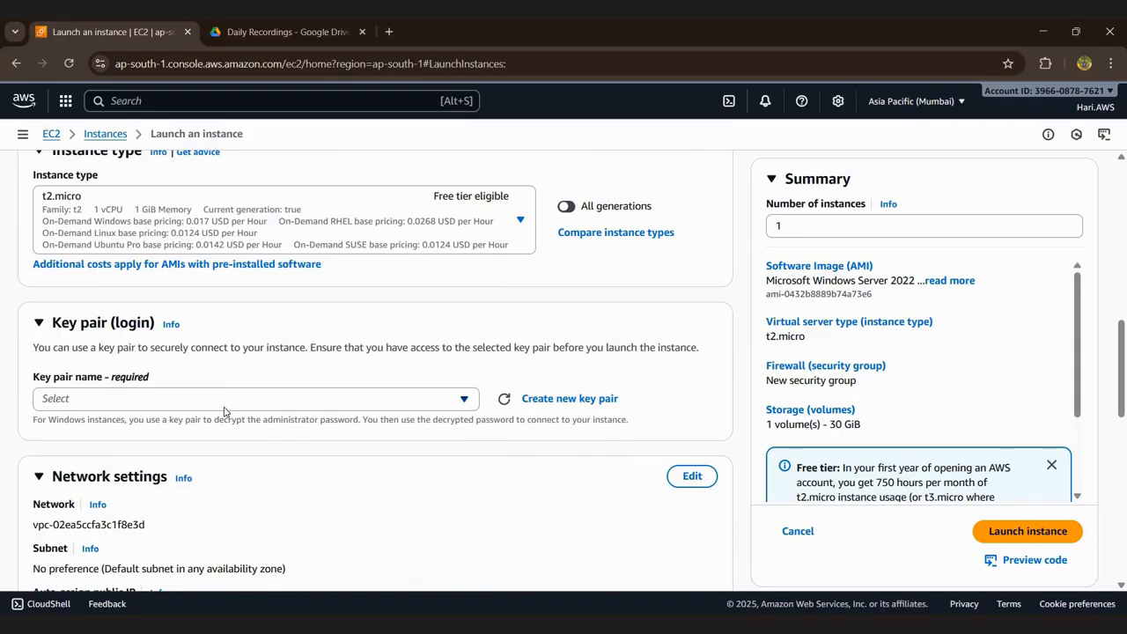
pyautogui.click(224, 399)
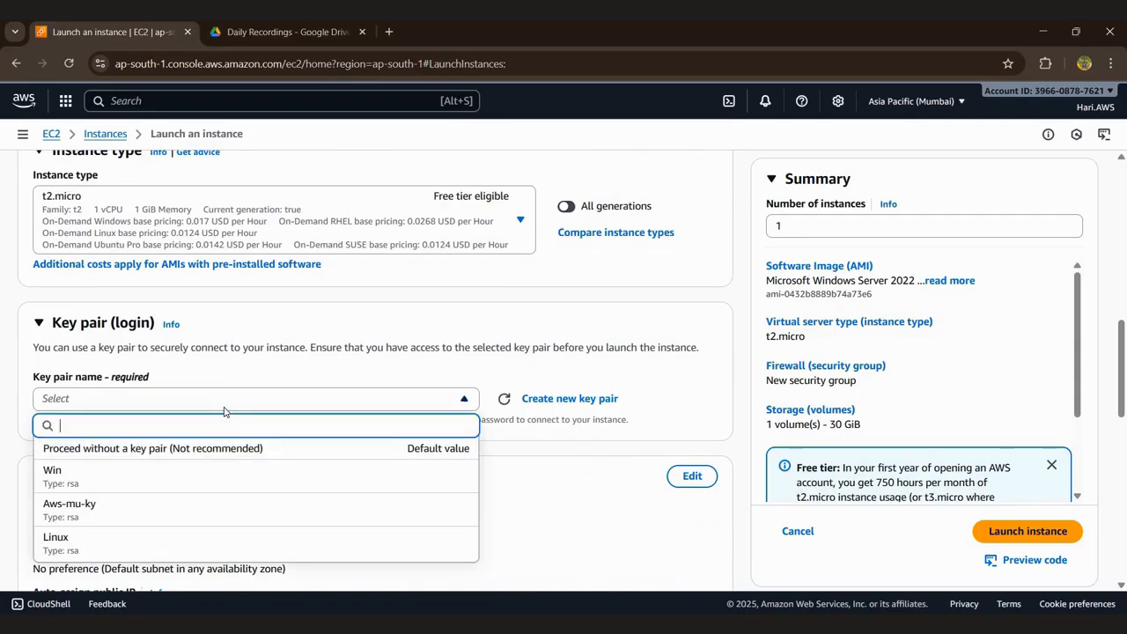
pyautogui.click(102, 548)
# Edit the network settings to use the Custom-Vpc VPC and the Custom-vpc-Public 1 subnet.
pyautogui.scroll(-3, 734, 308)
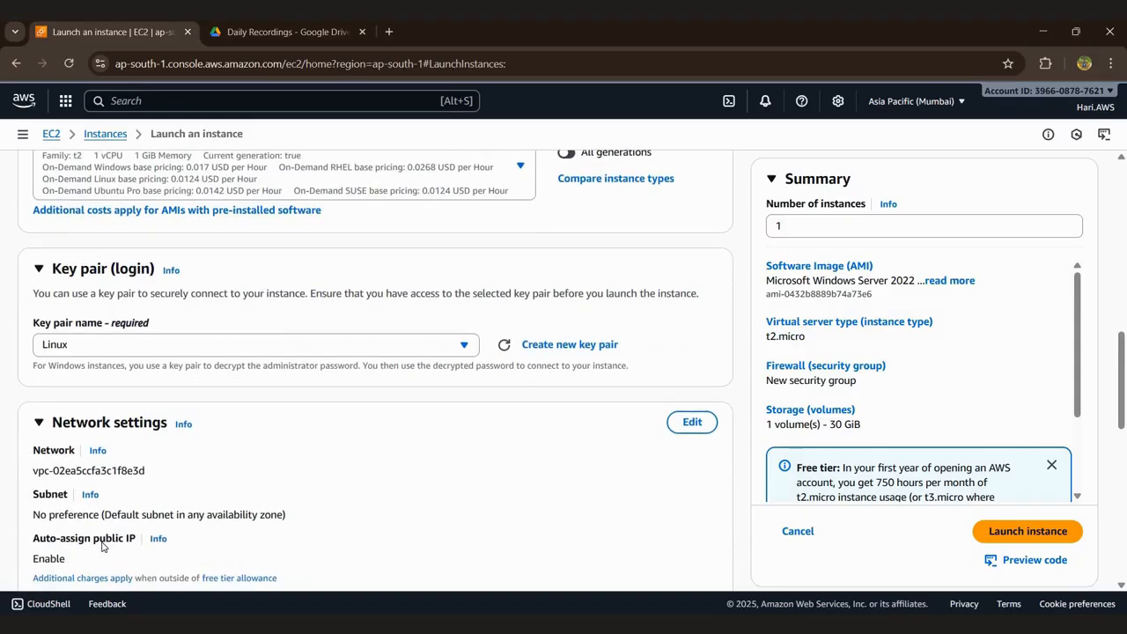
pyautogui.click(684, 340)
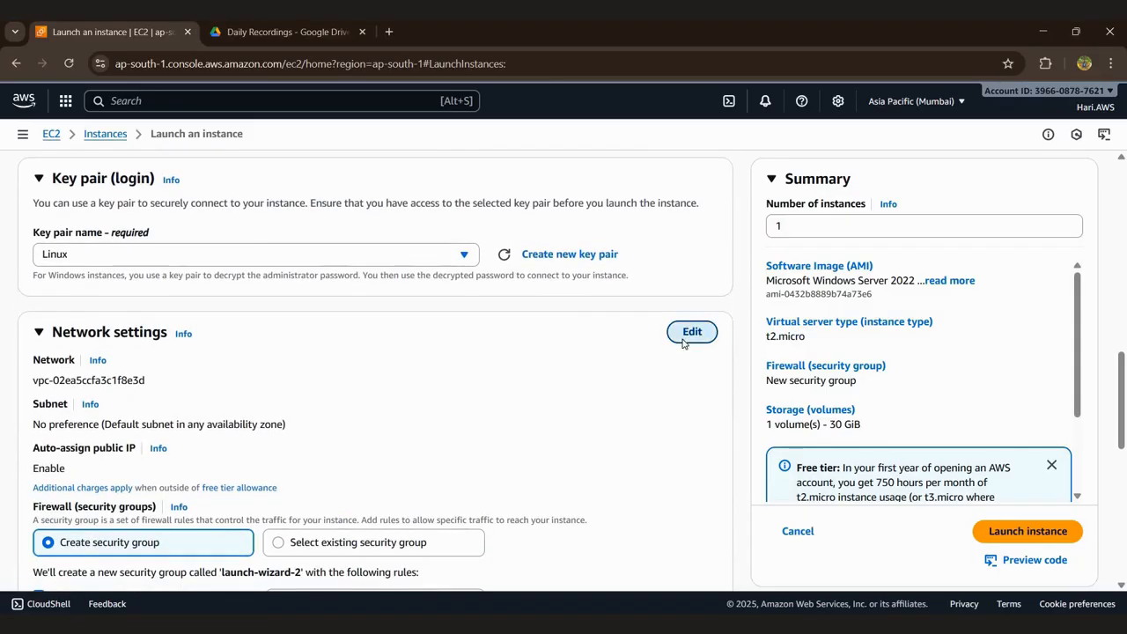
pyautogui.click(405, 392)
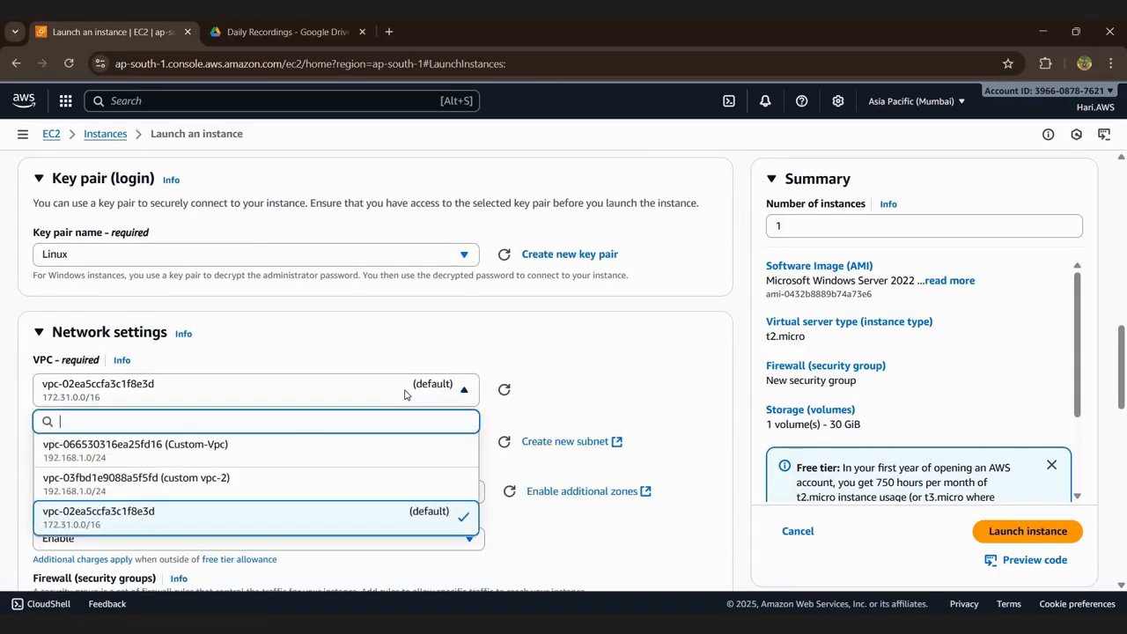
pyautogui.click(312, 458)
pyautogui.click(357, 459)
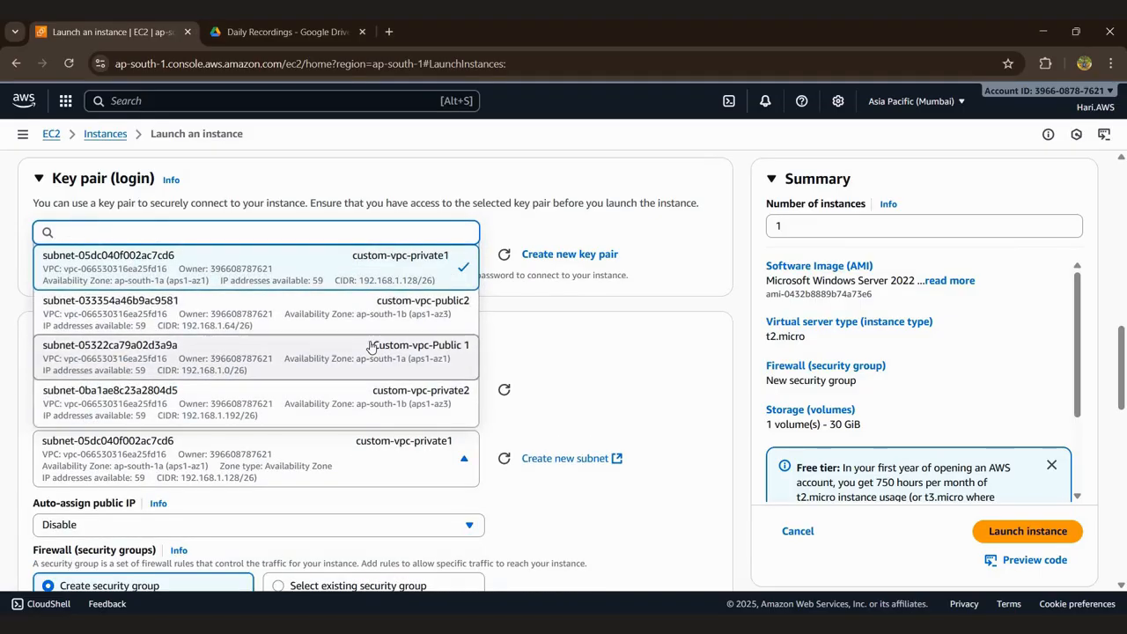
pyautogui.click(370, 346)
# Assign the existing security group Custom-vpc-demo-sg and launch the instance.
pyautogui.scroll(-3, 352, 362)
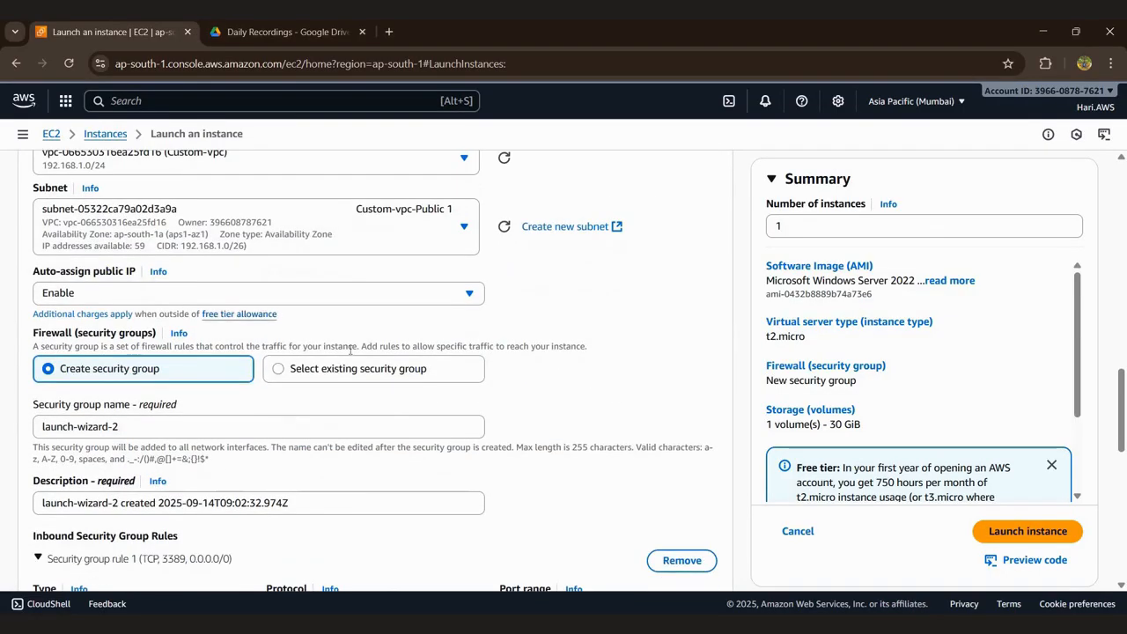
pyautogui.click(295, 373)
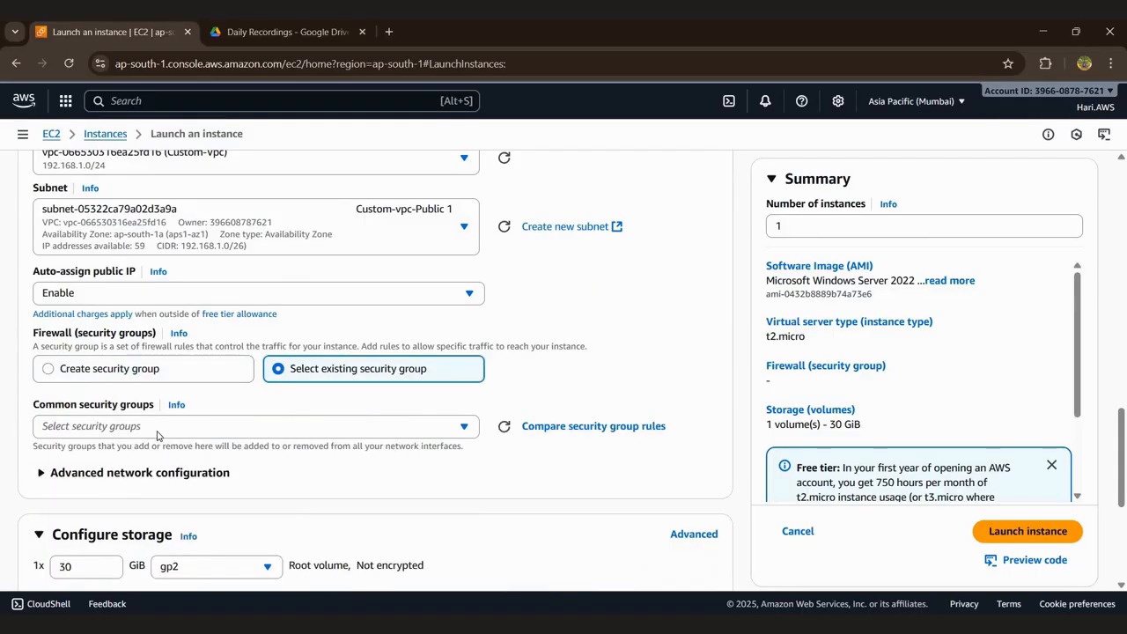
pyautogui.click(157, 434)
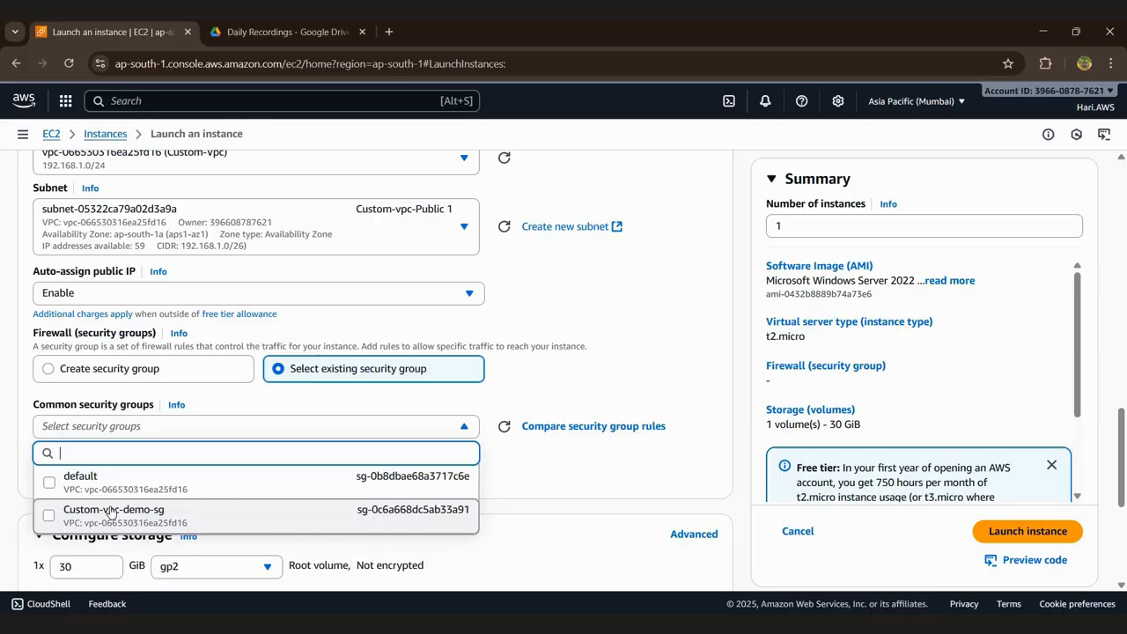
pyautogui.click(111, 511)
pyautogui.scroll(-4, 110, 511)
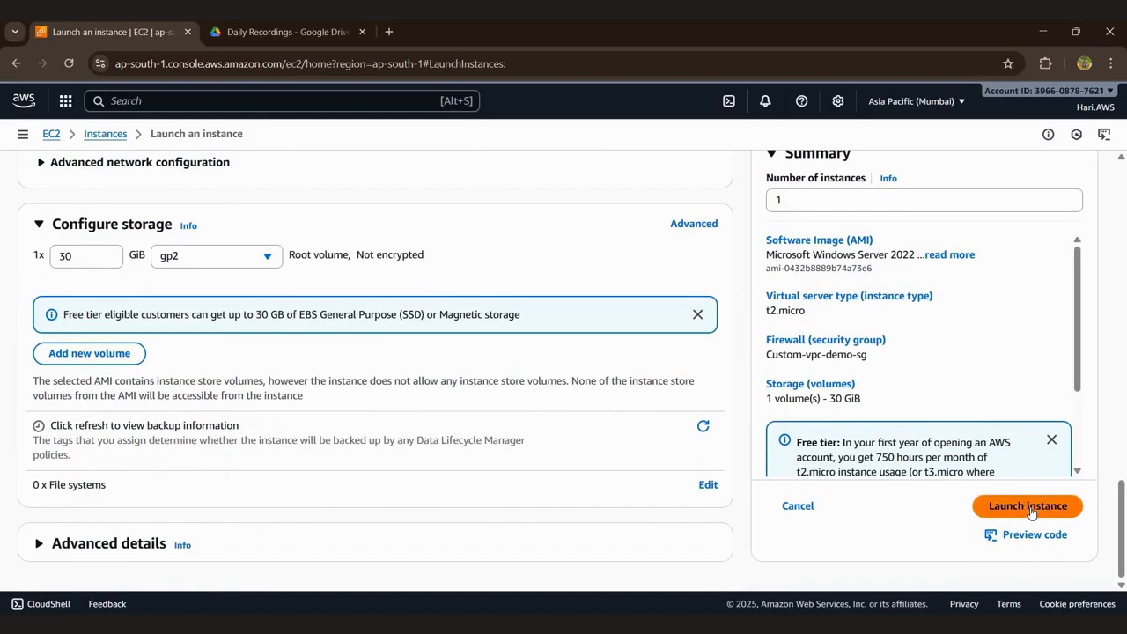
pyautogui.click(1031, 509)
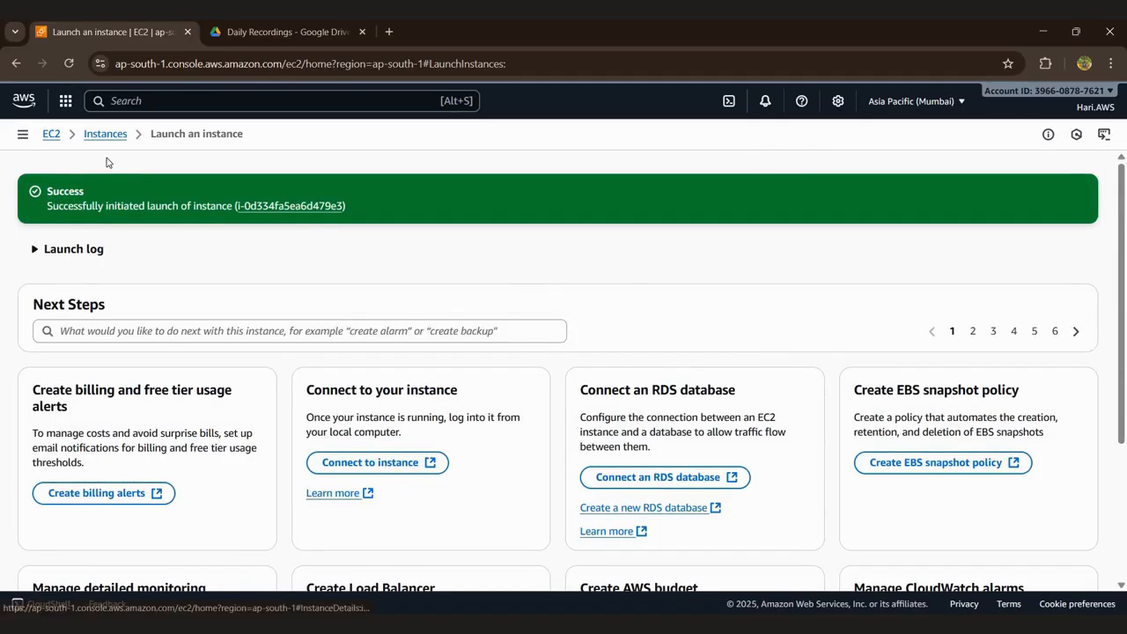
# Return to the instances list, start launching another instance, and give it a name beginning with "windows - ".
pyautogui.click(99, 139)
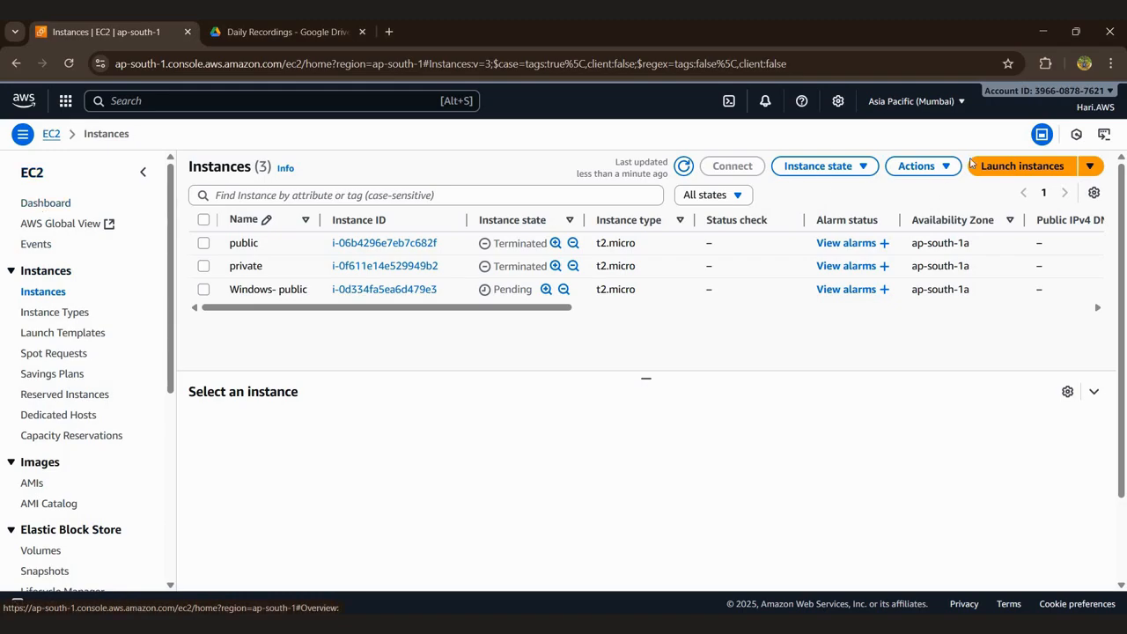
pyautogui.click(997, 169)
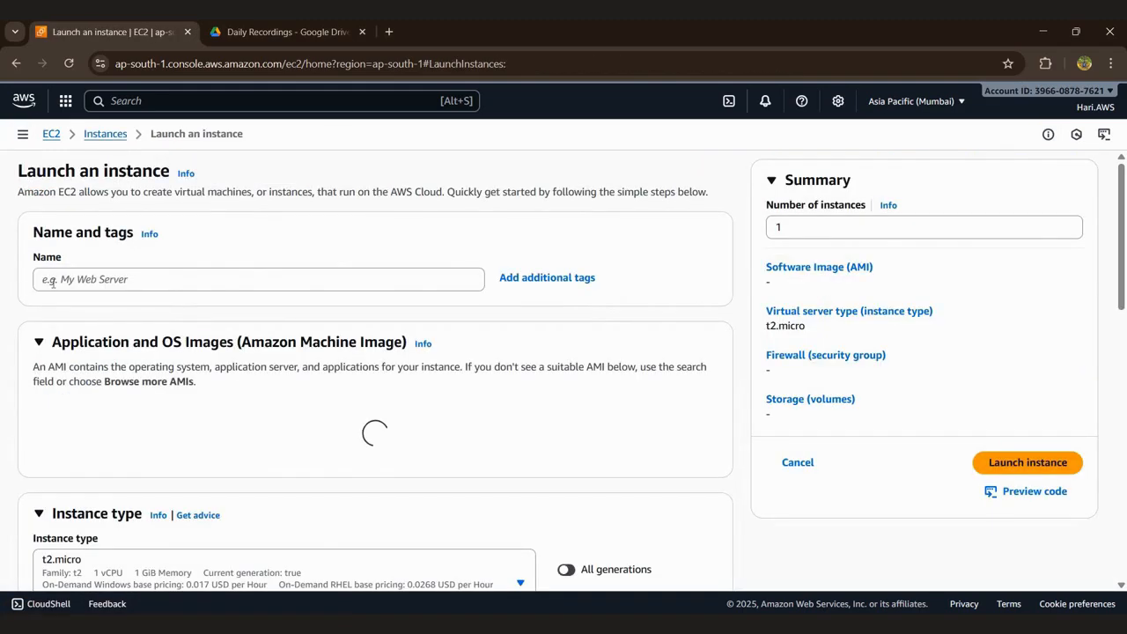
pyautogui.click(53, 281)
pyautogui.write('w')
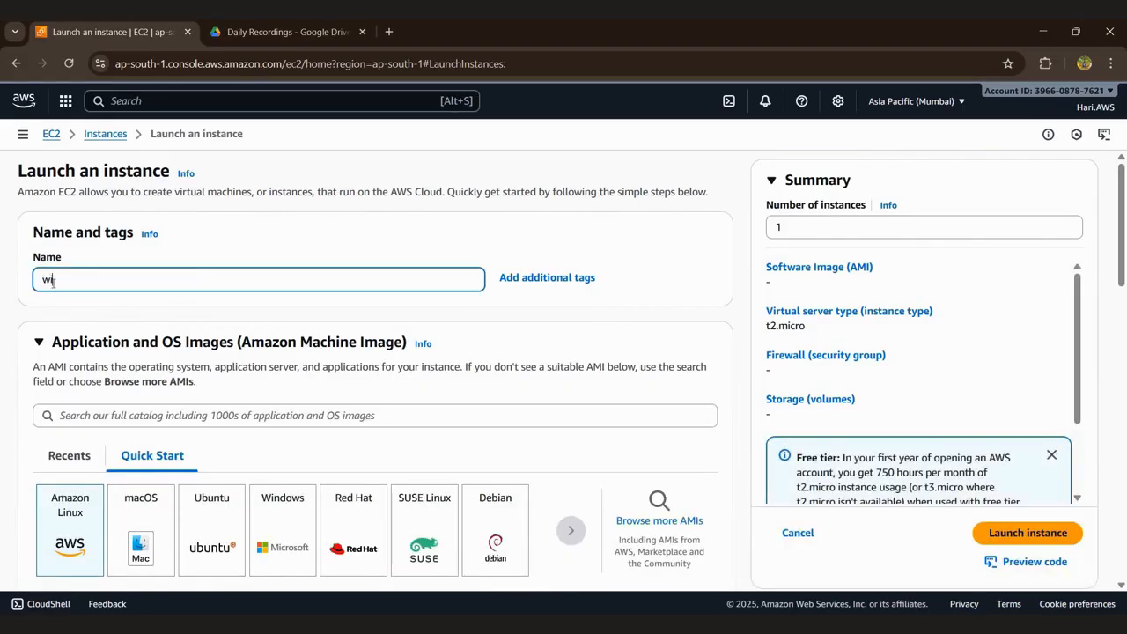
pyautogui.write('inn')
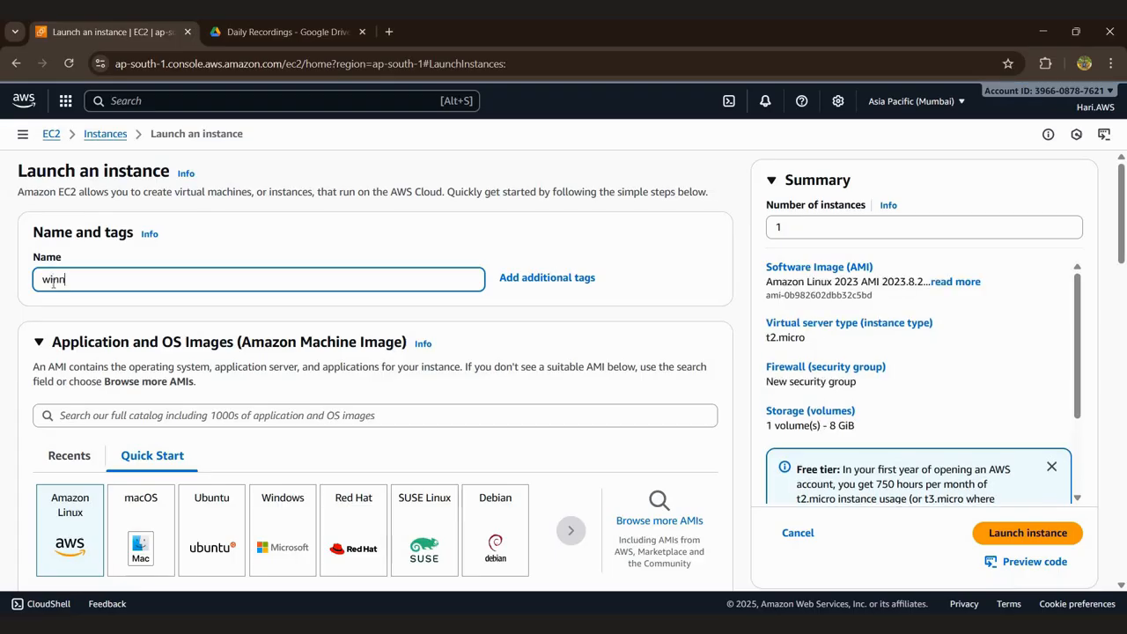
pyautogui.press('BackSpace')
pyautogui.write('dows - projvarw')
pyautogui.press('BackSpace')
pyautogui.press('BackSpace')
pyautogui.press('BackSpace')
# Set the second instance's operating system to Windows with the Microsoft Windows Server 2022 Base image.
pyautogui.scroll(-2, 353, 431)
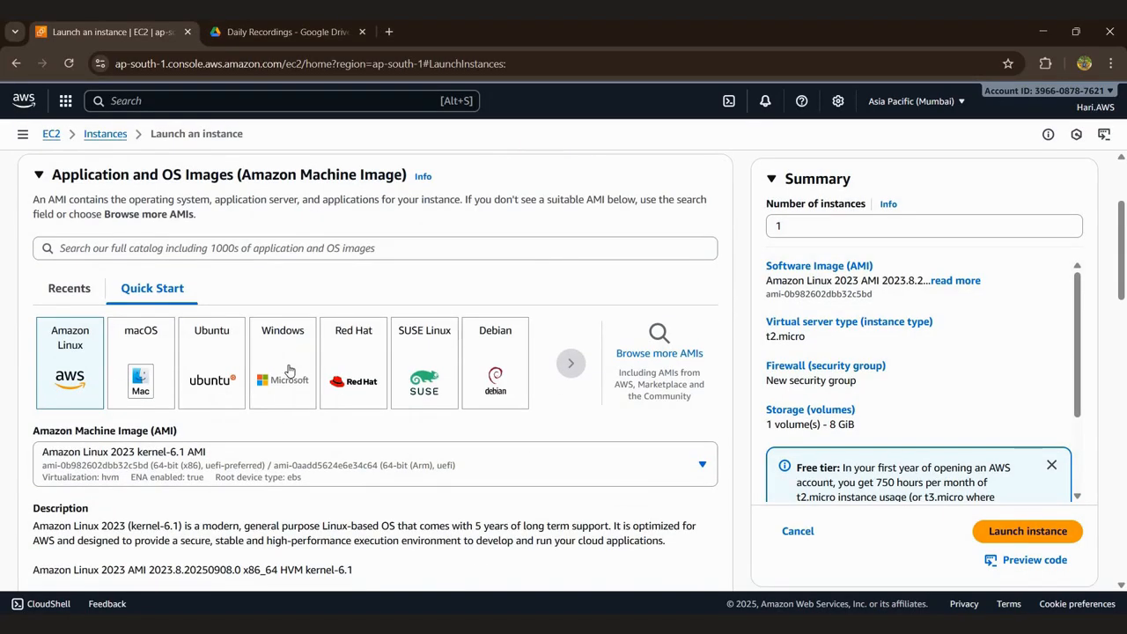
pyautogui.click(289, 370)
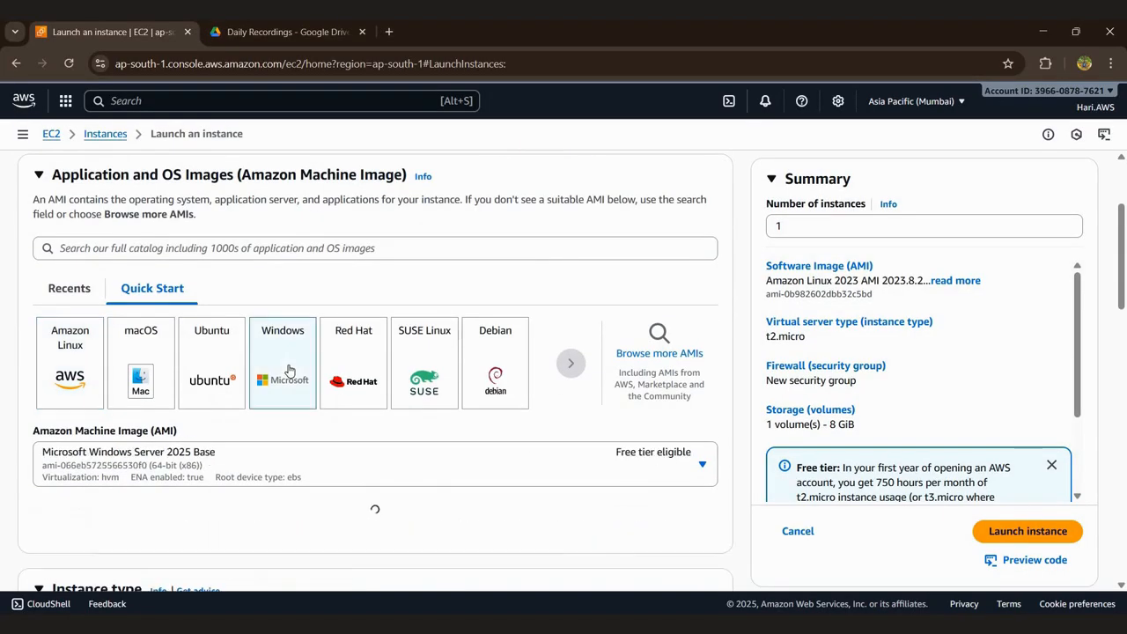
pyautogui.click(225, 477)
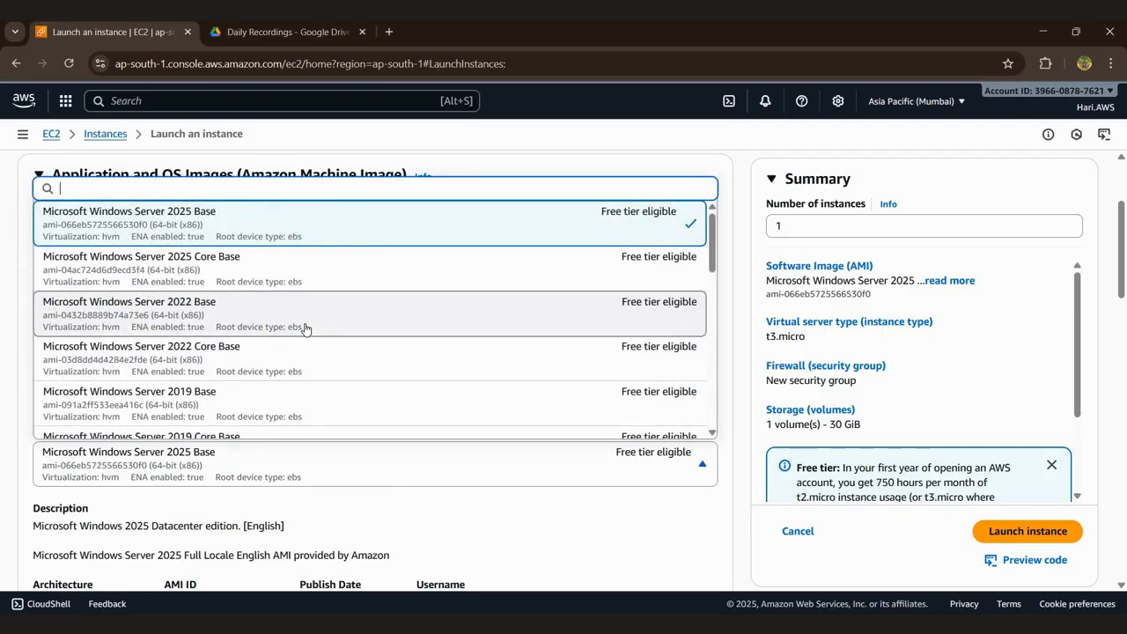
pyautogui.click(306, 328)
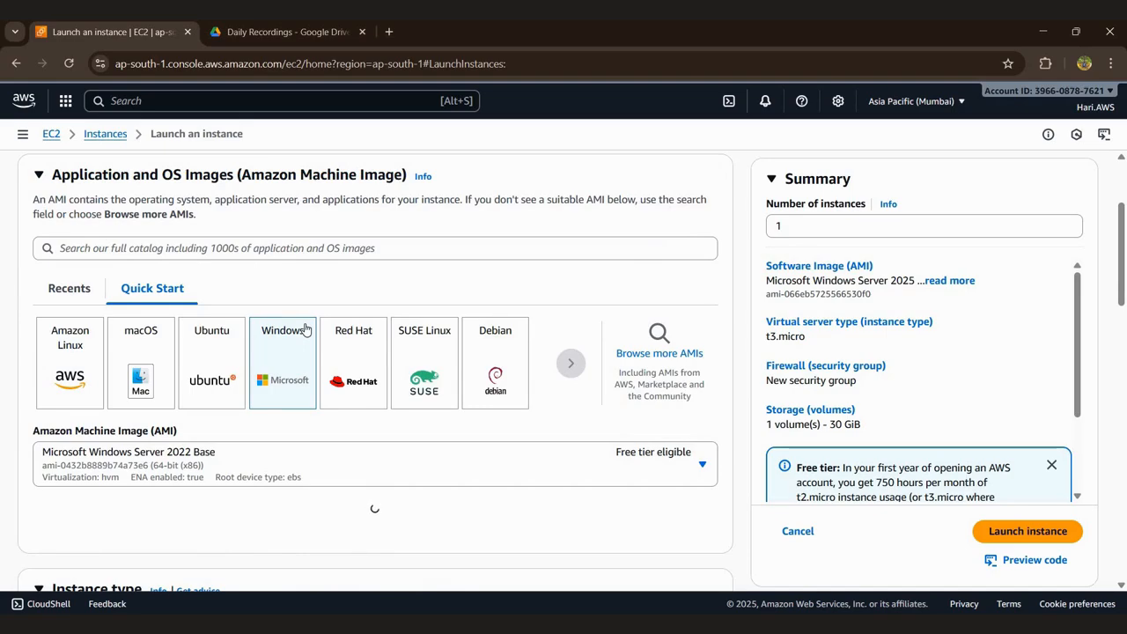
# Select the existing Linux key pair for the second Windows instance.
pyautogui.scroll(-2, 305, 329)
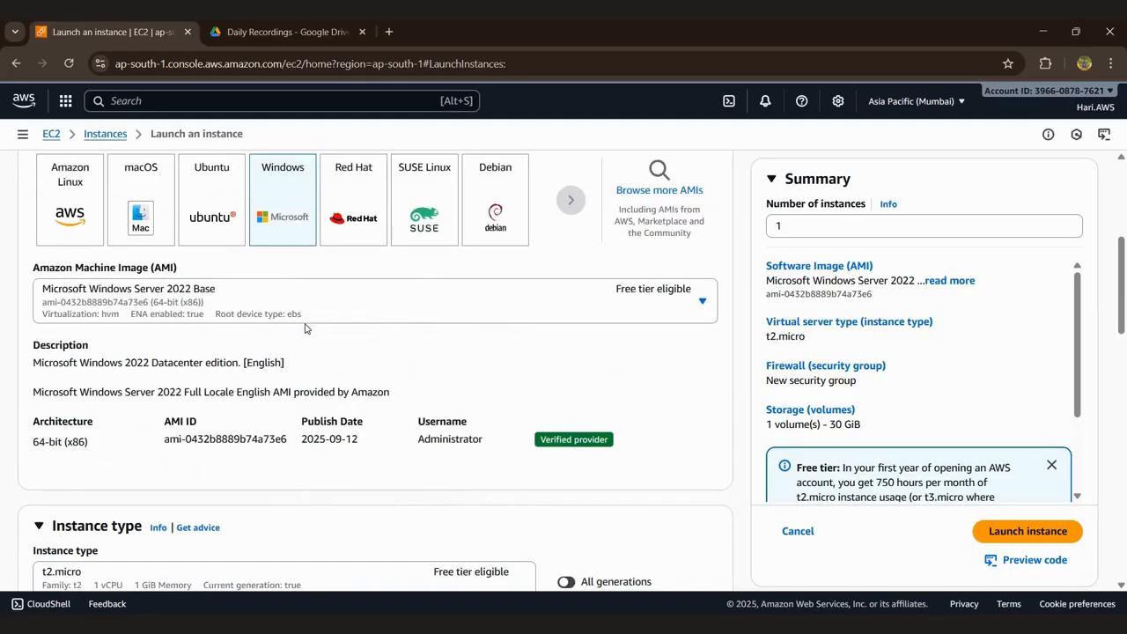
pyautogui.scroll(-4, 264, 348)
pyautogui.scroll(-1, 137, 410)
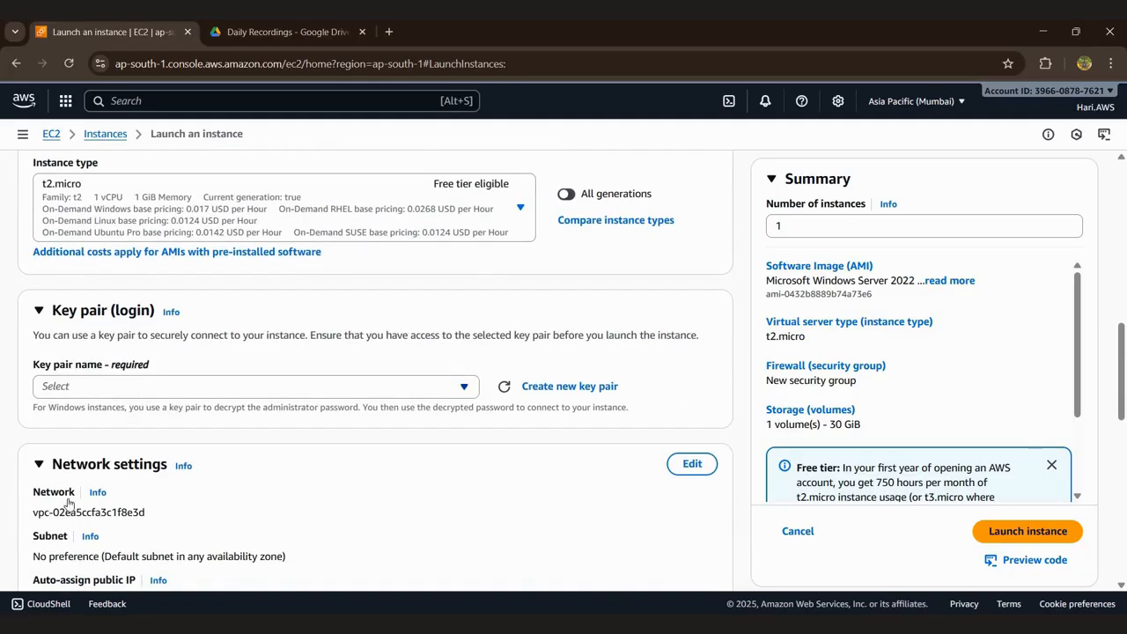
pyautogui.click(132, 387)
pyautogui.click(71, 534)
# Edit the network settings to place the second instance in Custom-Vpc, using the custom-vpc-private1 subnet.
pyautogui.scroll(-1, 389, 404)
pyautogui.scroll(-1, 388, 403)
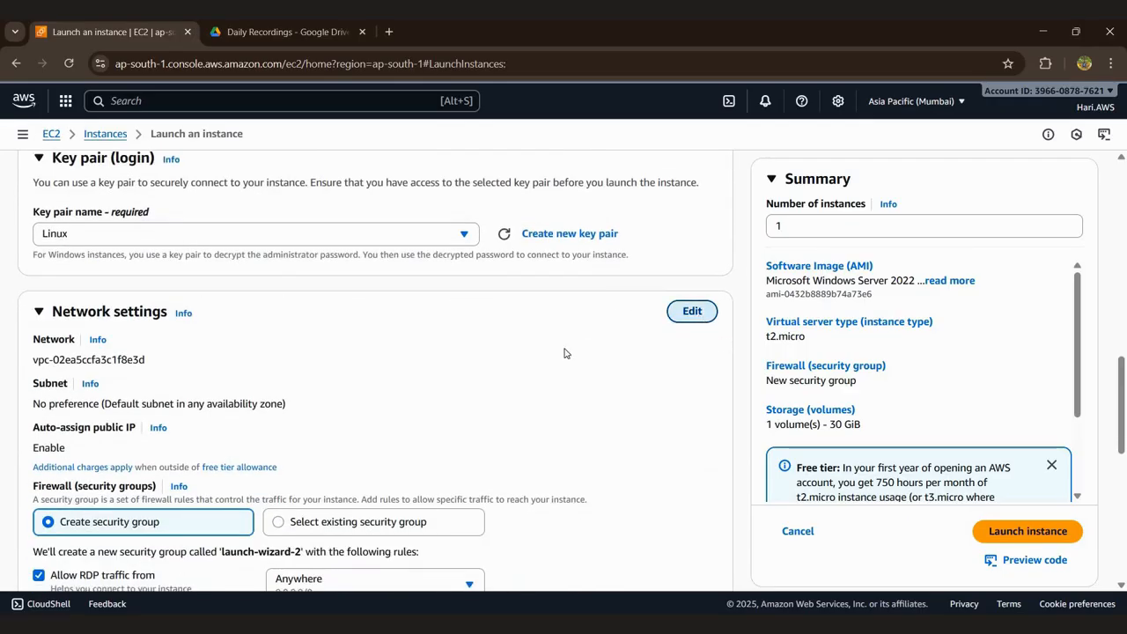
pyautogui.click(424, 372)
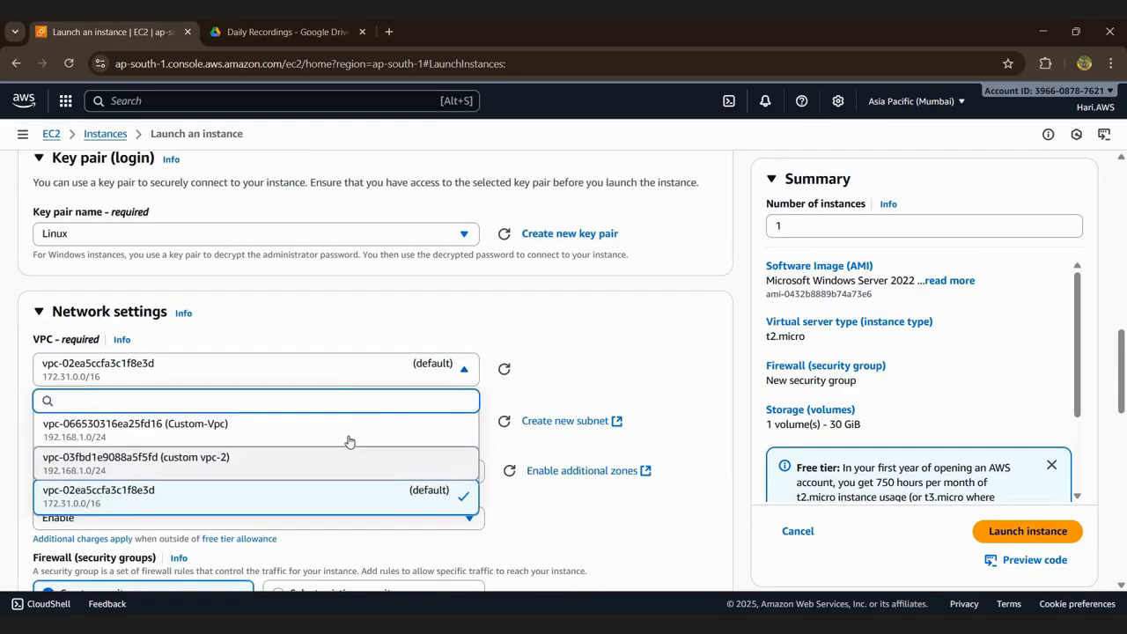
pyautogui.click(349, 430)
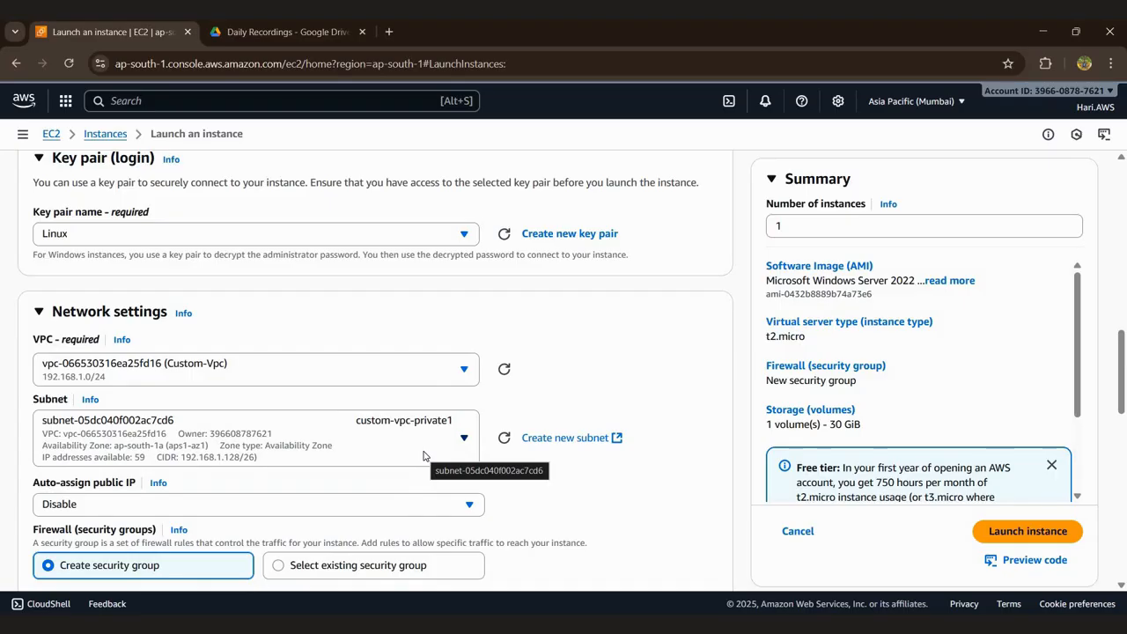
# Assign the existing security group Custom-vpc-demo-sg to the second Windows instance and launch it.
pyautogui.scroll(-1, 423, 455)
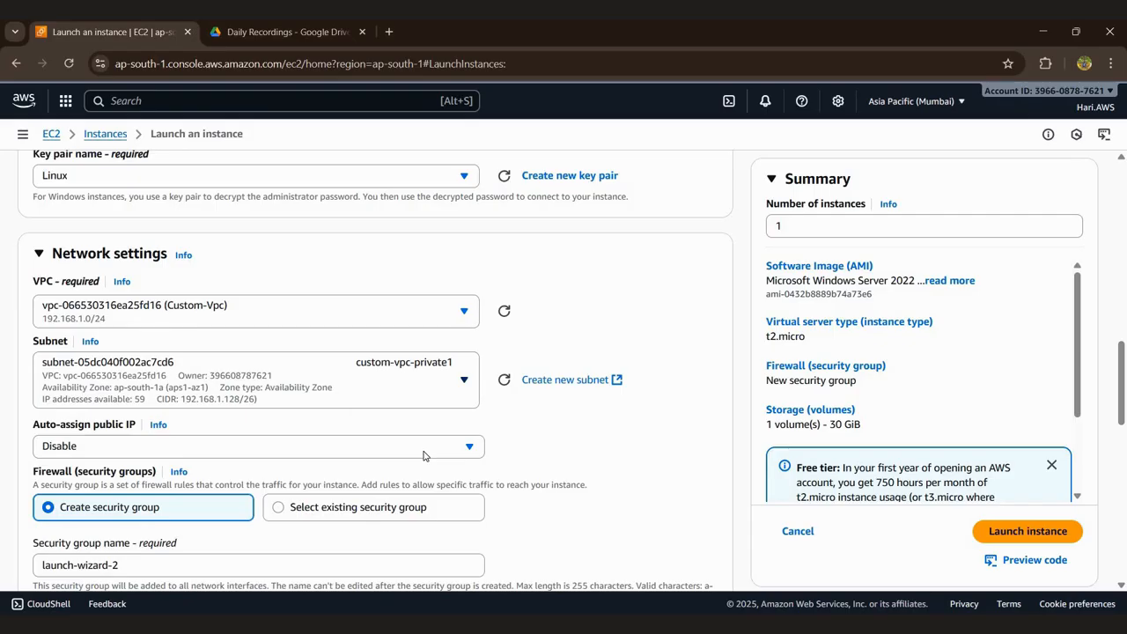
pyautogui.scroll(-1, 423, 455)
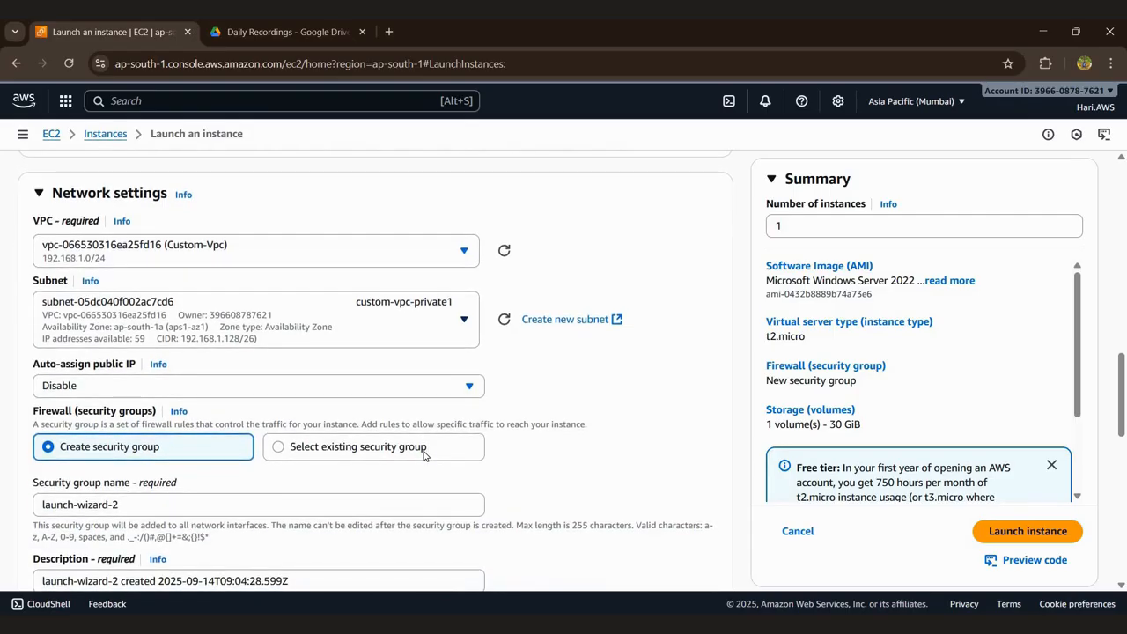
pyautogui.scroll(-1, 423, 455)
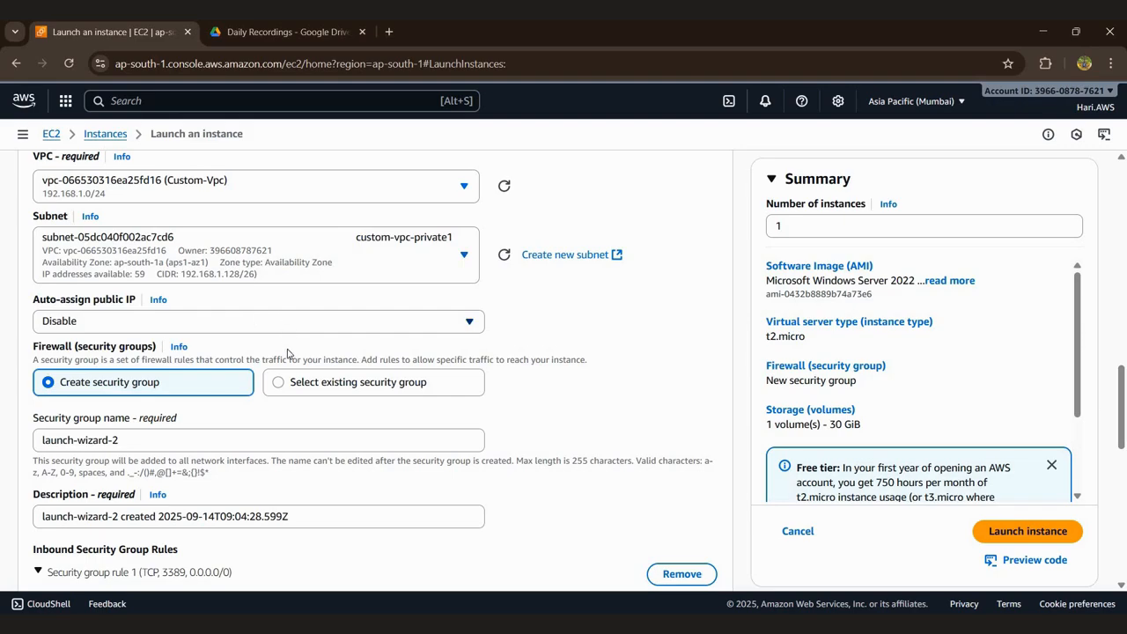
pyautogui.click(284, 382)
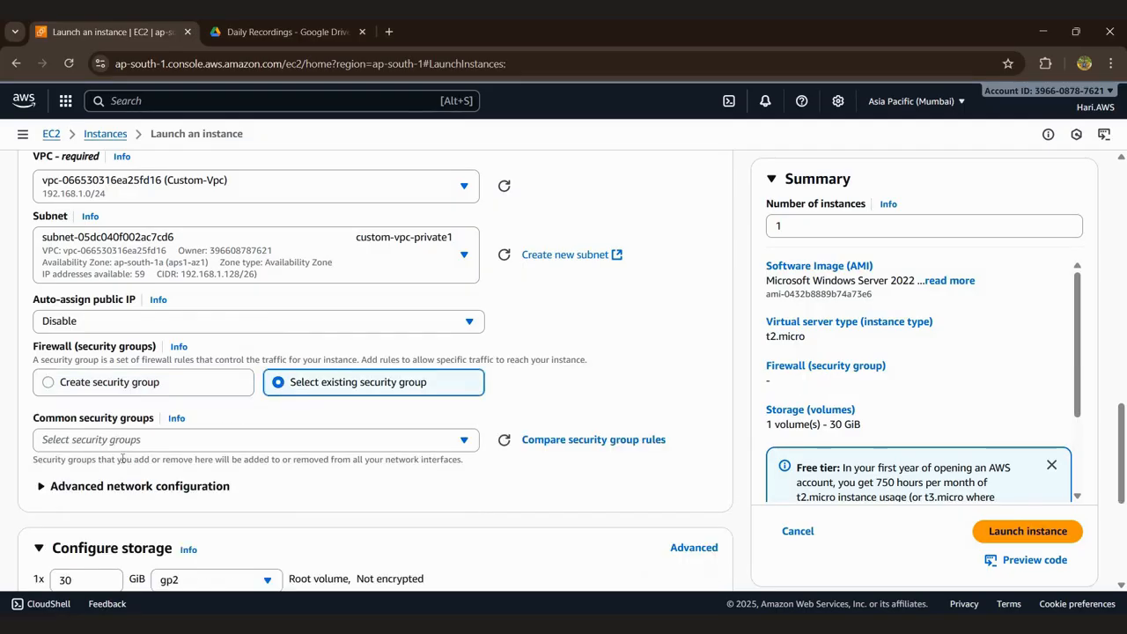
pyautogui.click(145, 440)
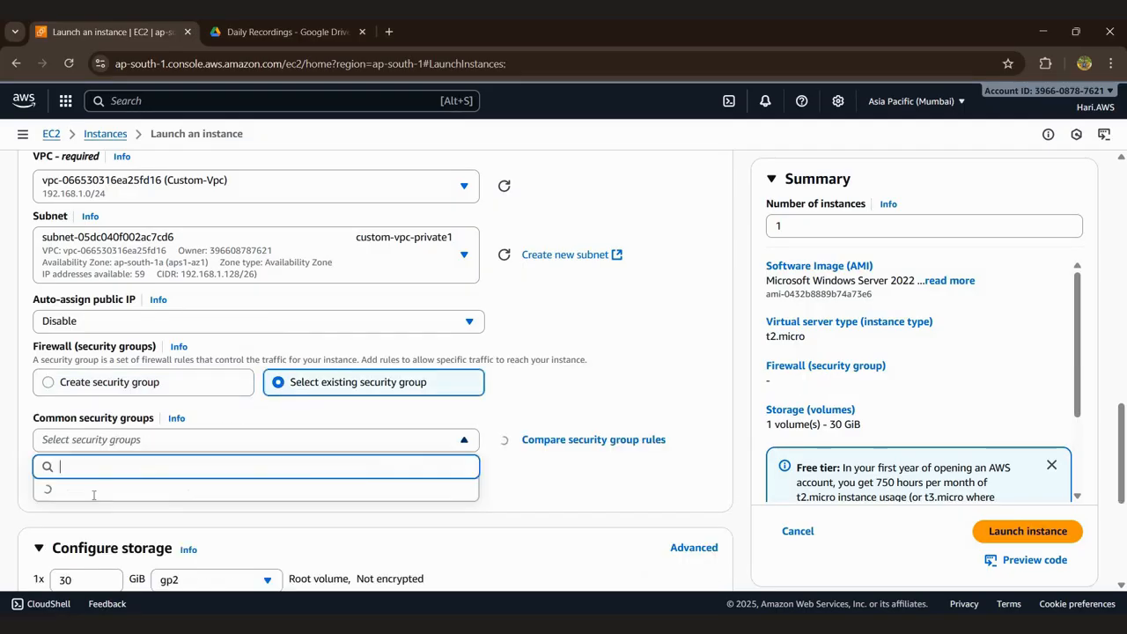
pyautogui.click(124, 532)
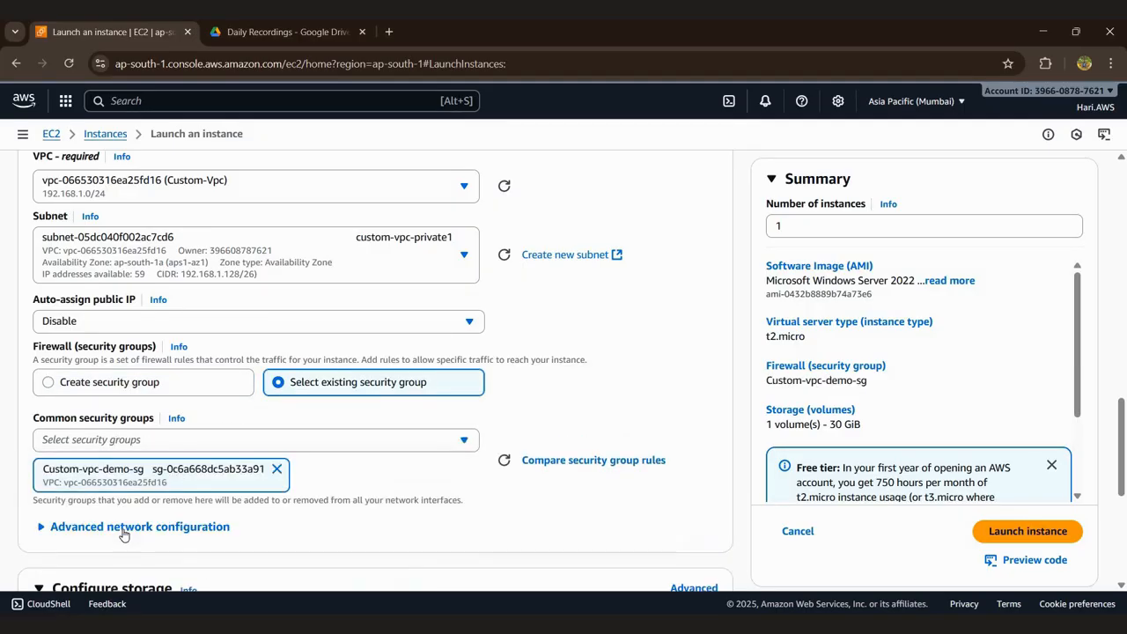
pyautogui.scroll(-4, 611, 498)
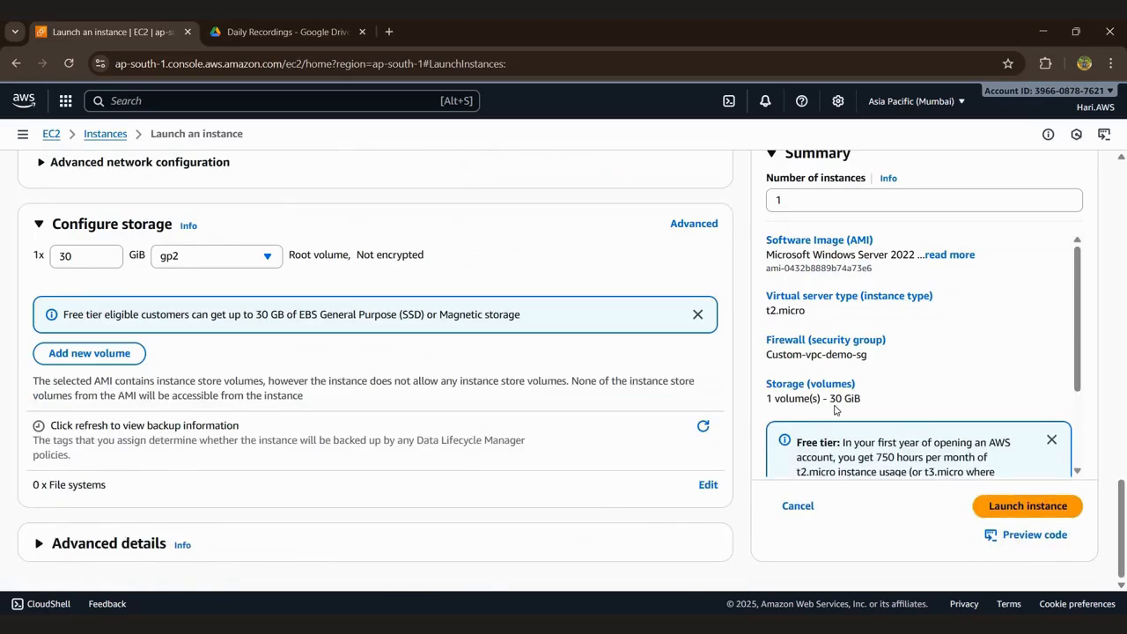
pyautogui.click(1001, 509)
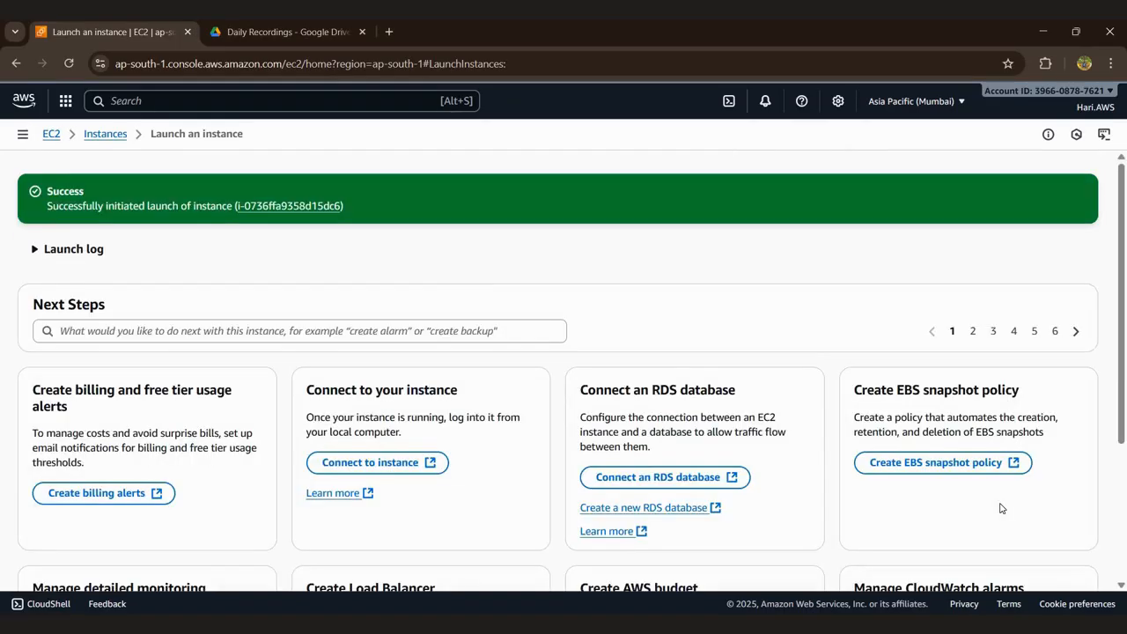
# Return to the instances list and refresh it to check the state of the Windows instances.
pyautogui.click(114, 139)
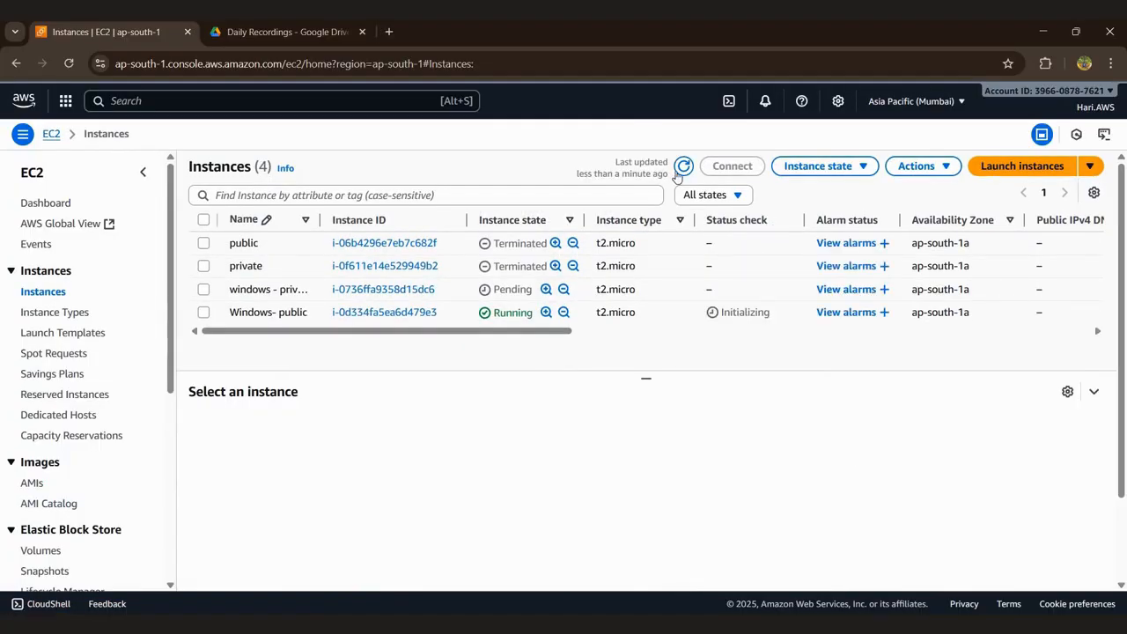
pyautogui.click(683, 169)
pyautogui.click(685, 168)
pyautogui.click(685, 170)
pyautogui.click(686, 170)
# Switch to the VPC service and open its NAT gateways page.
pyautogui.click(144, 101)
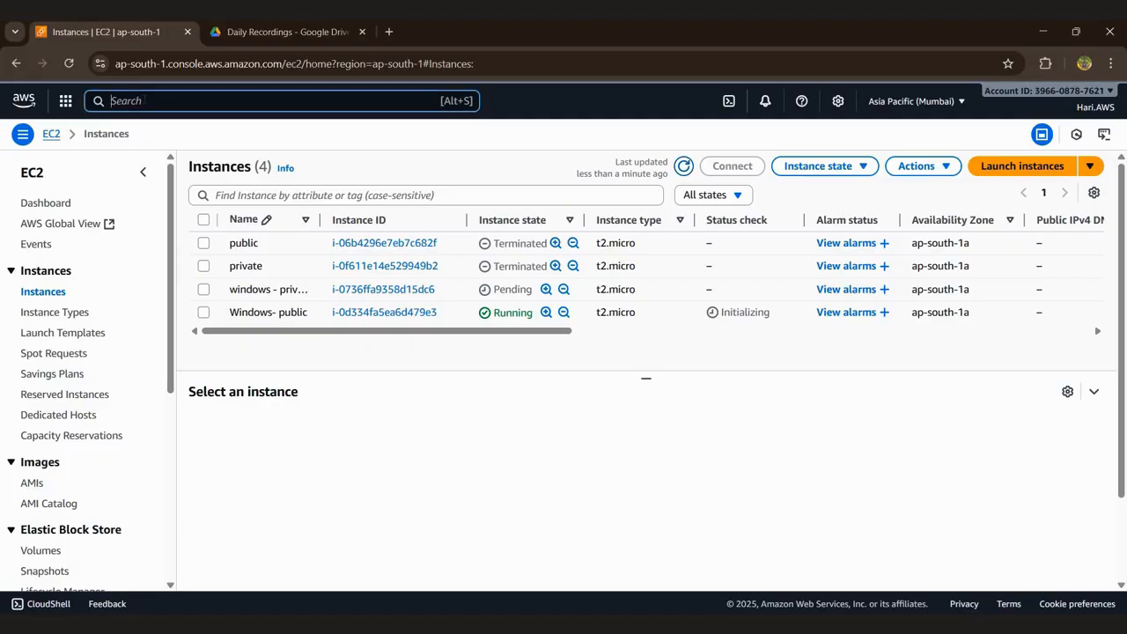
pyautogui.write('vpc')
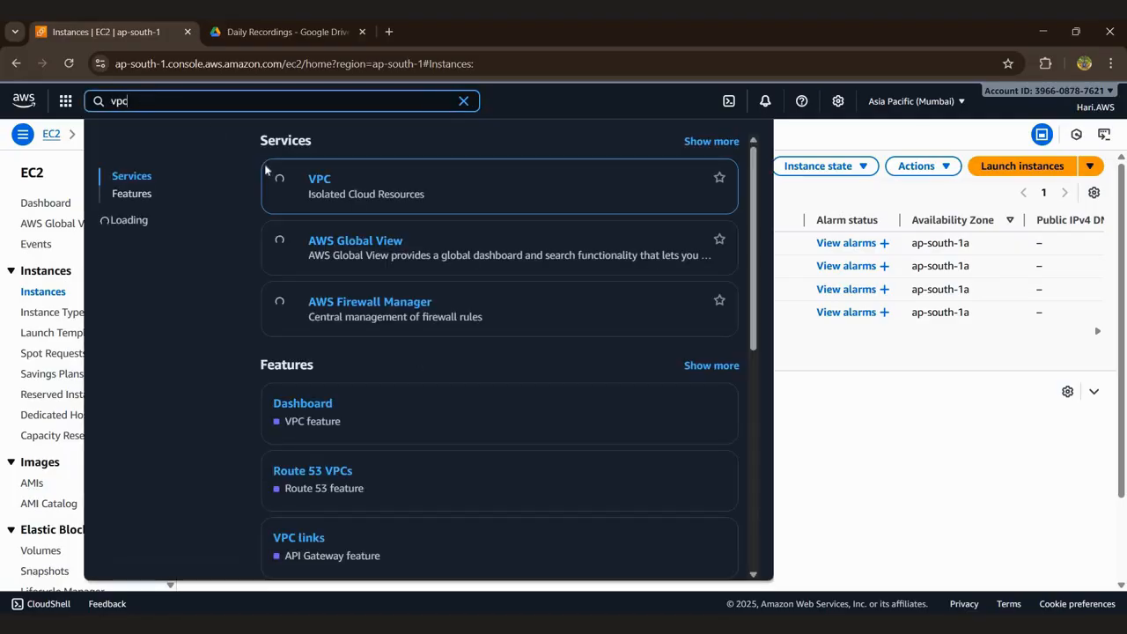
pyautogui.click(324, 182)
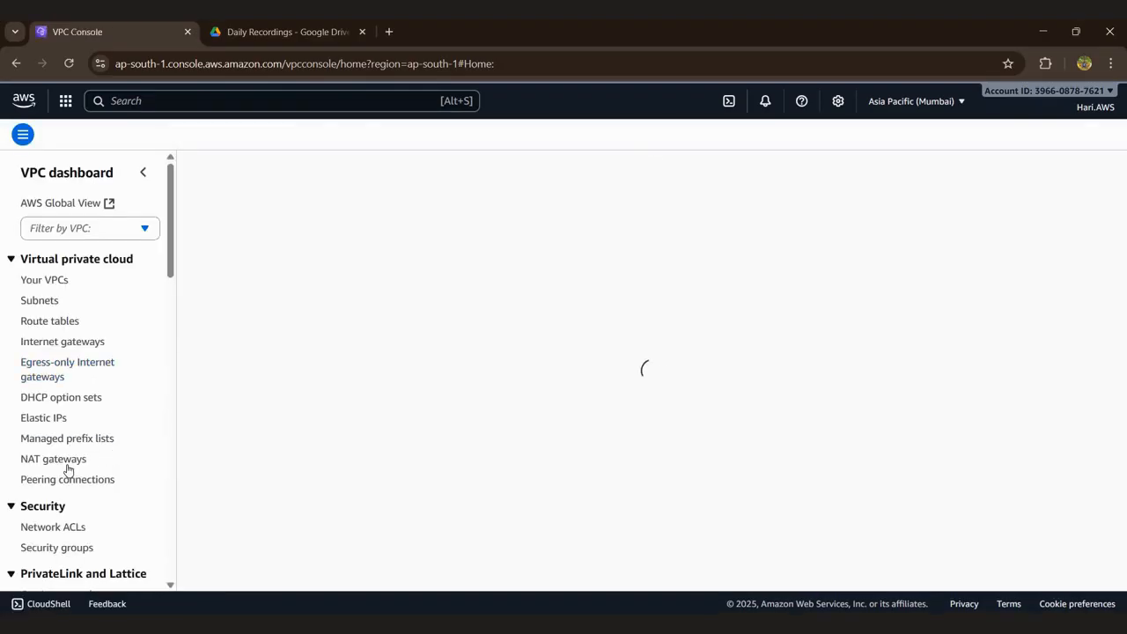
pyautogui.click(55, 463)
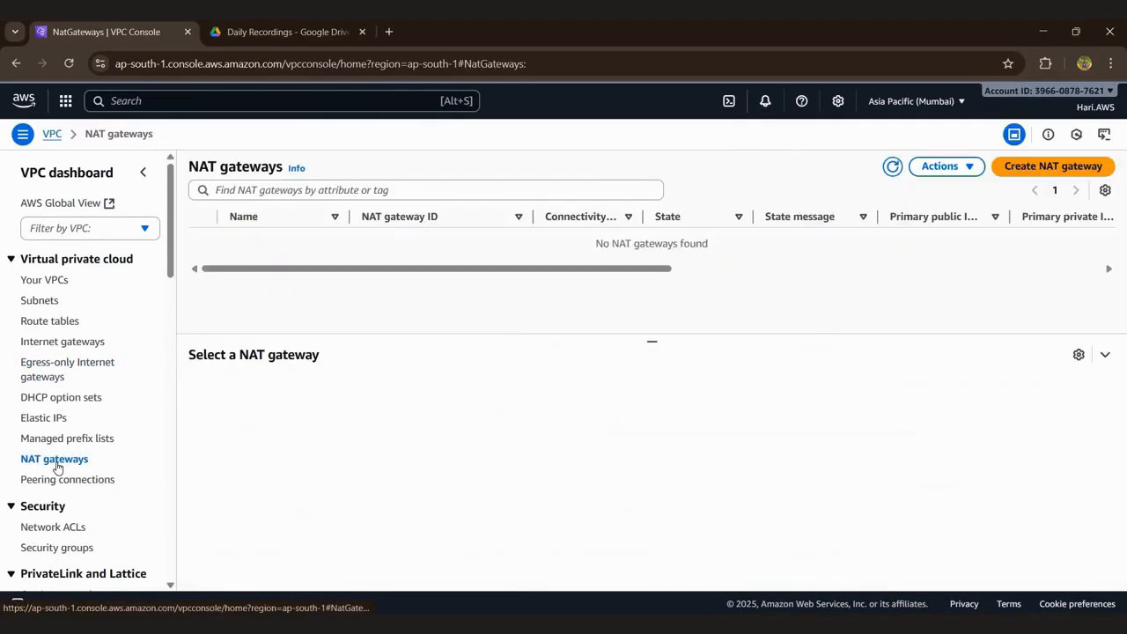
# Start a new NAT gateway named custom-vpc-ngw in the Custom-vpc-Public 1 subnet.
pyautogui.click(1035, 176)
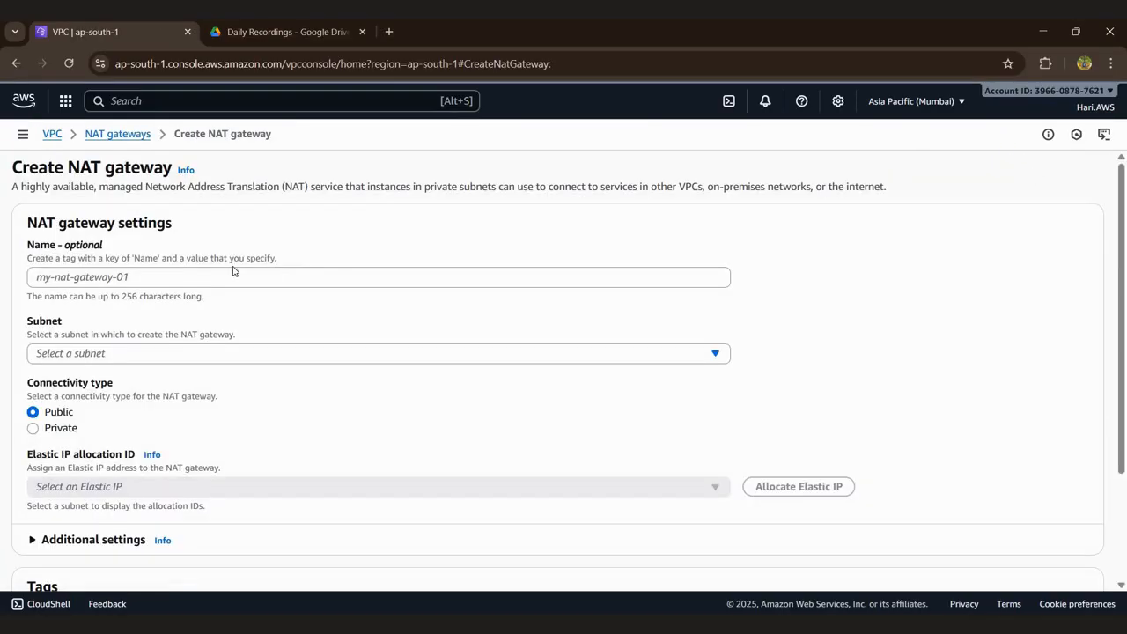
pyautogui.click(167, 271)
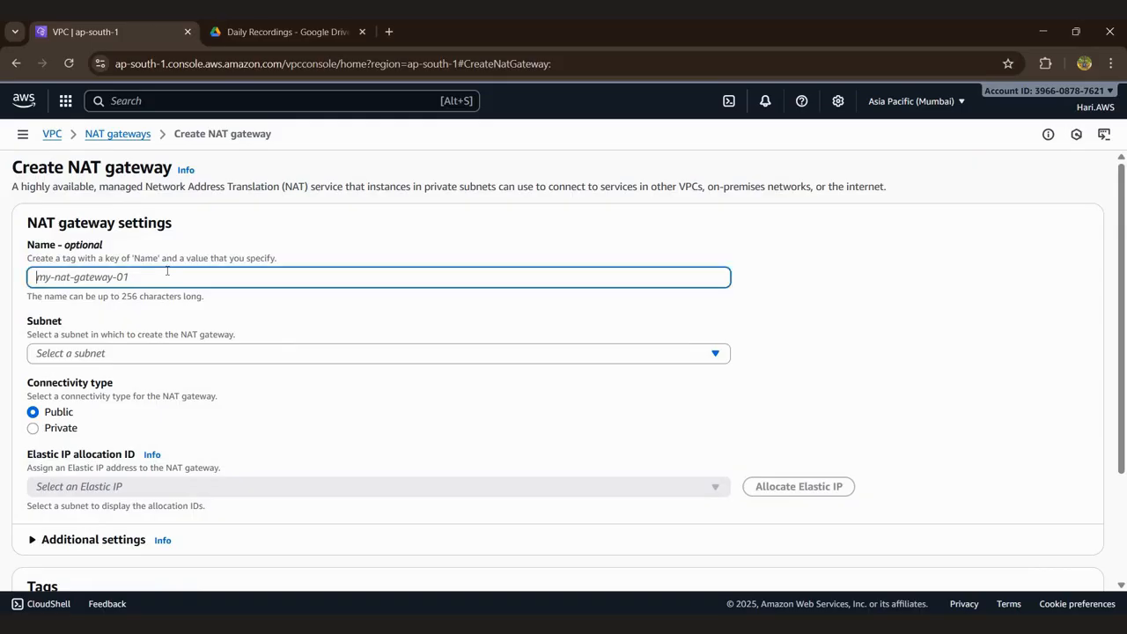
pyautogui.write('custom')
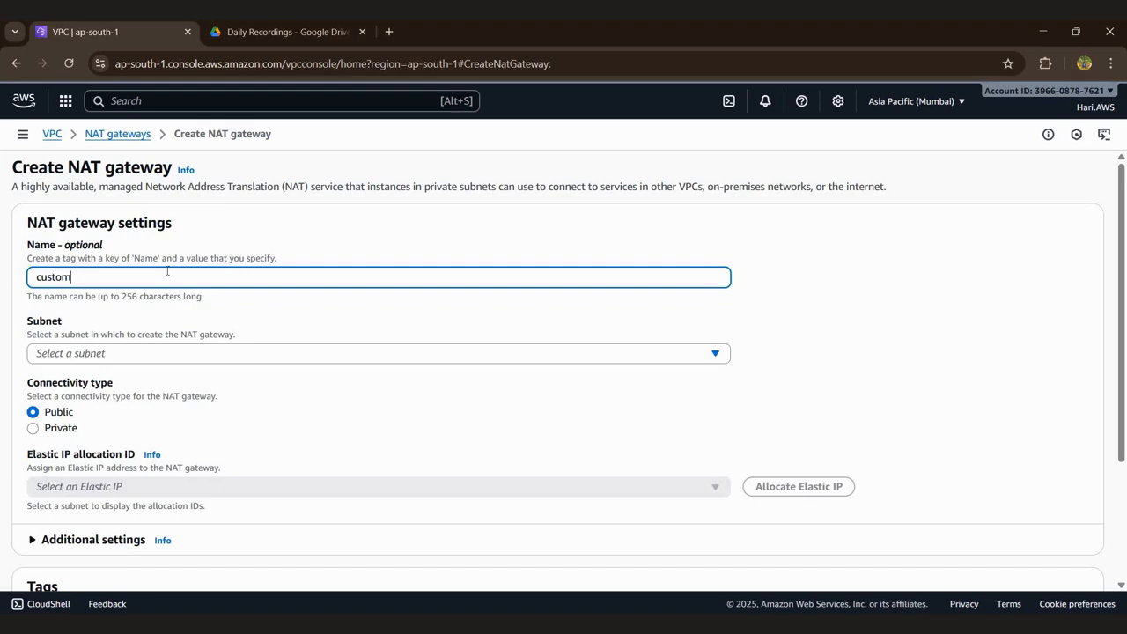
pyautogui.write('-vpc-ngw')
pyautogui.click(167, 356)
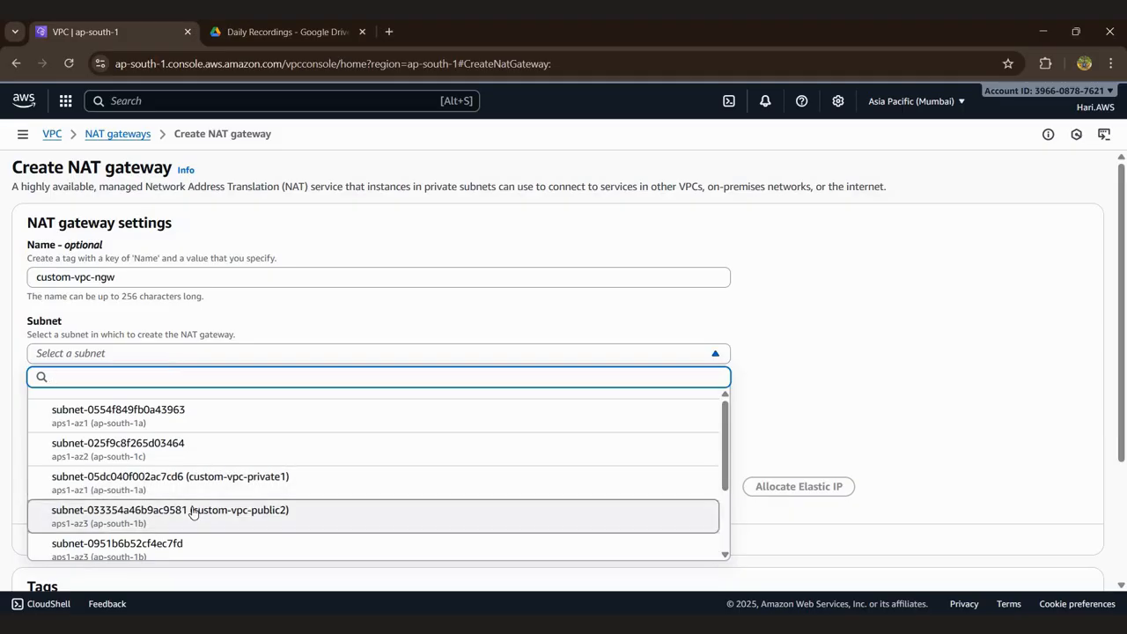
pyautogui.scroll(-1, 175, 504)
pyautogui.scroll(-1, 172, 502)
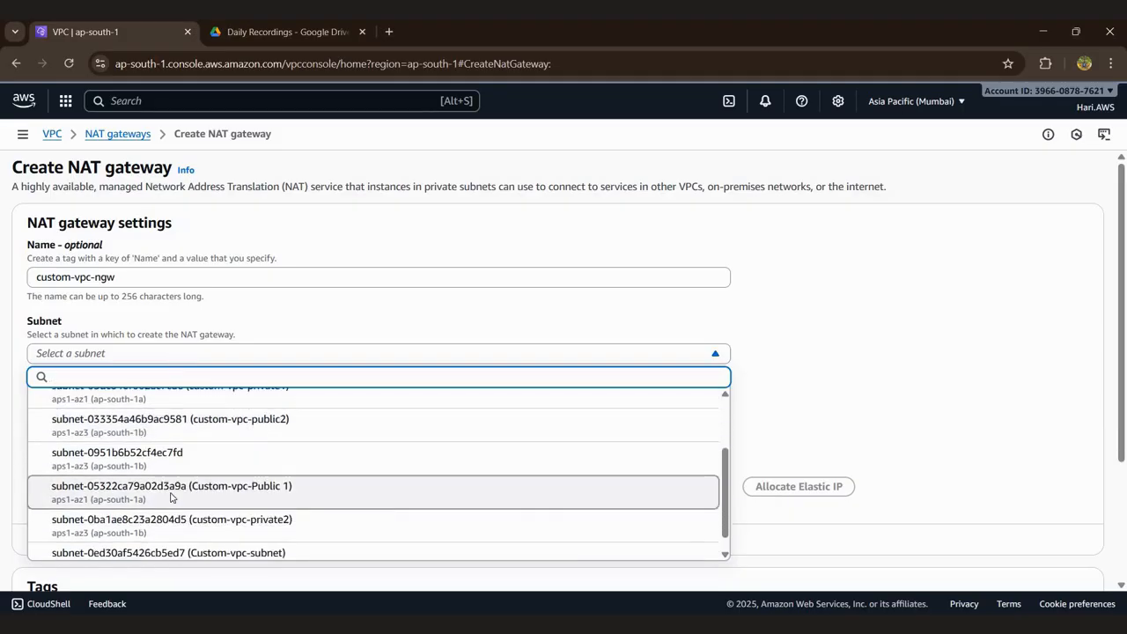
pyautogui.click(172, 496)
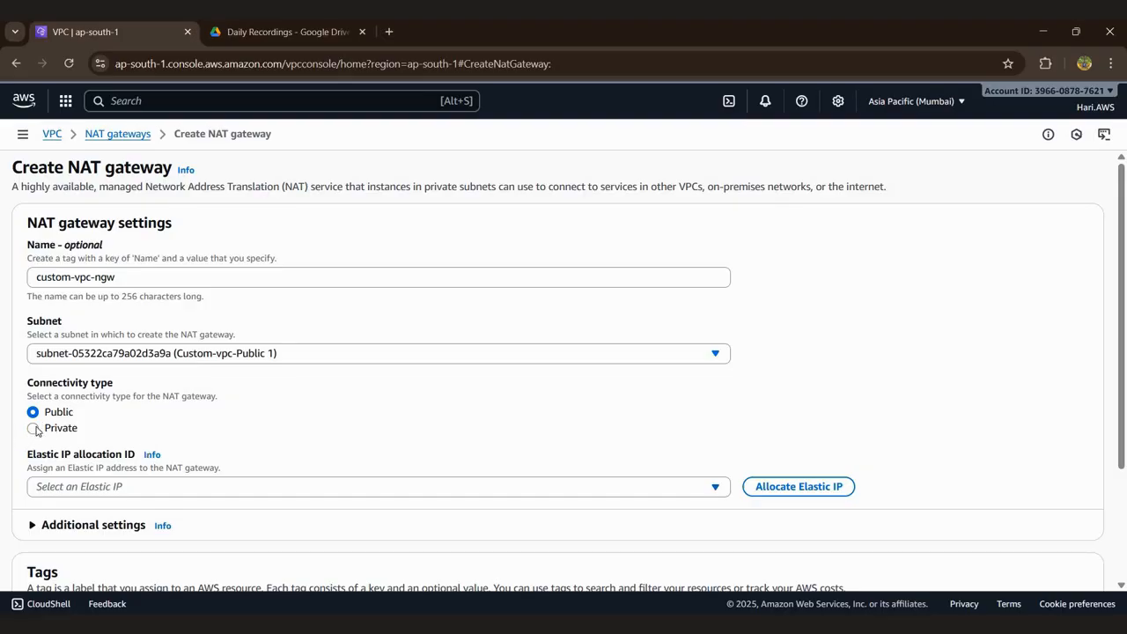
# Allocate an Elastic IP for the NAT gateway, keeping public connectivity, and create the gateway.
pyautogui.click(59, 488)
pyautogui.click(795, 487)
pyautogui.scroll(-2, 429, 424)
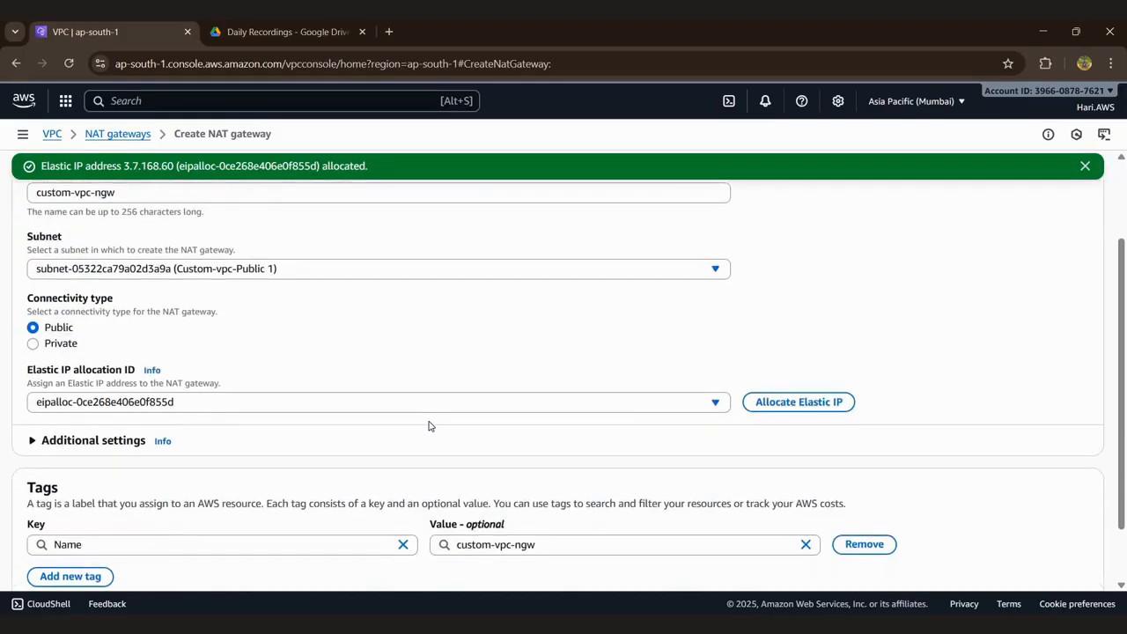
pyautogui.scroll(-1, 428, 425)
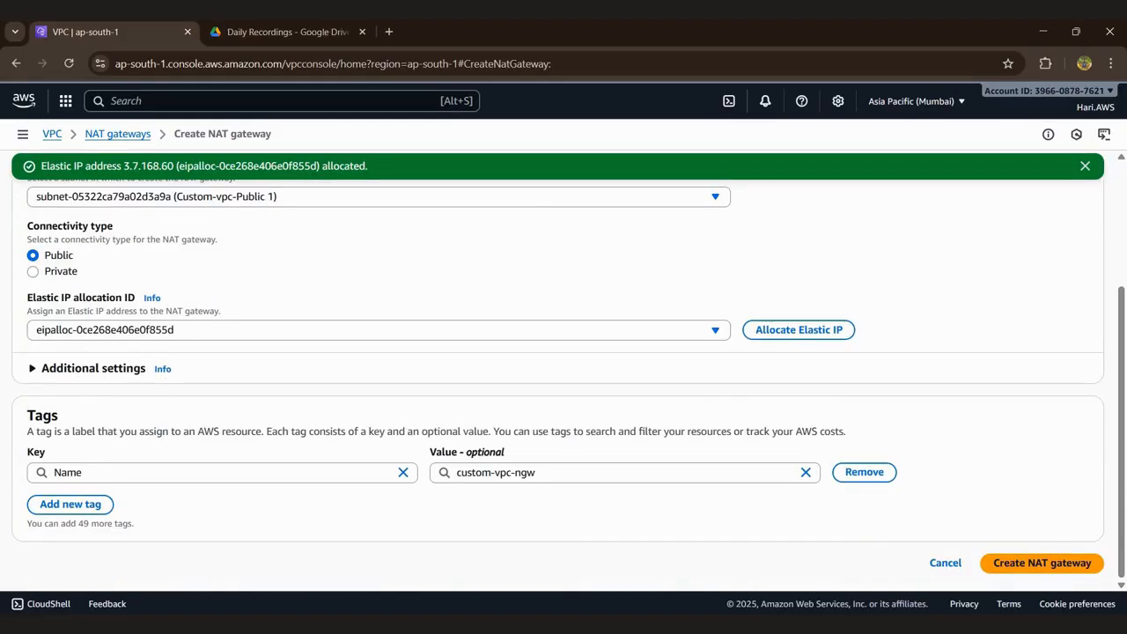
pyautogui.click(1019, 565)
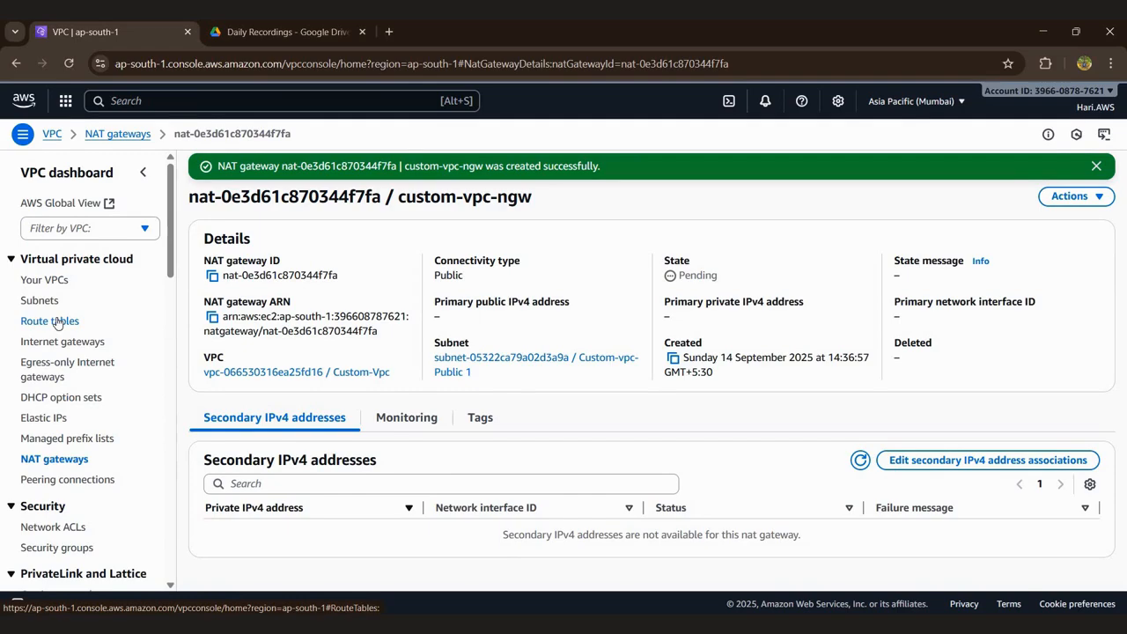
# Select only the custom-vpc-private-rt route table and open its routes for editing.
pyautogui.click(55, 322)
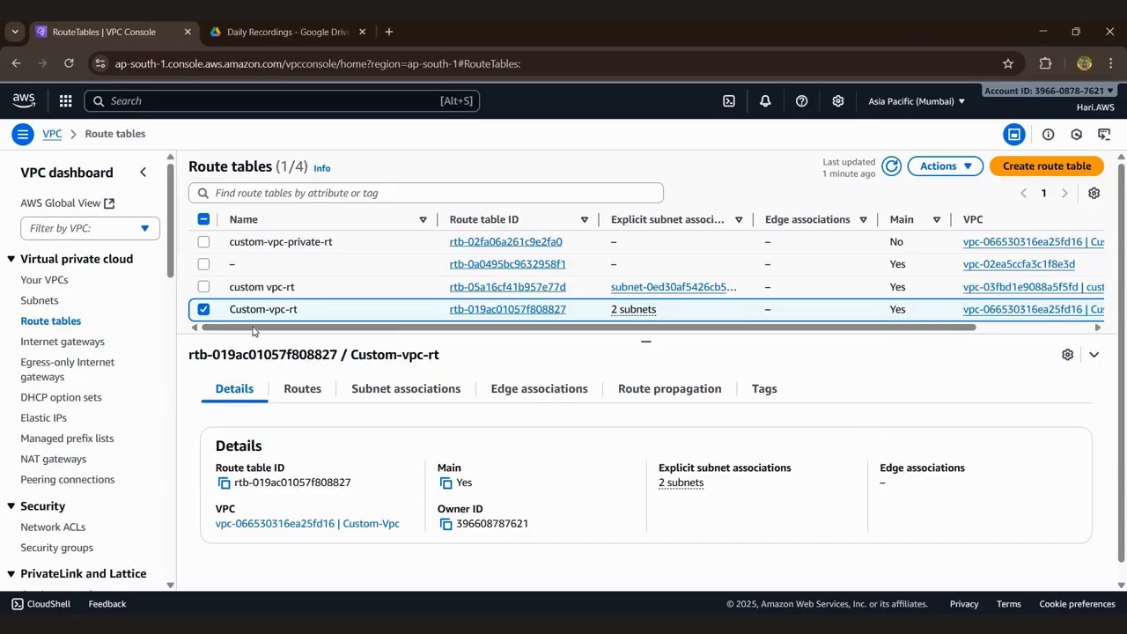
pyautogui.click(204, 243)
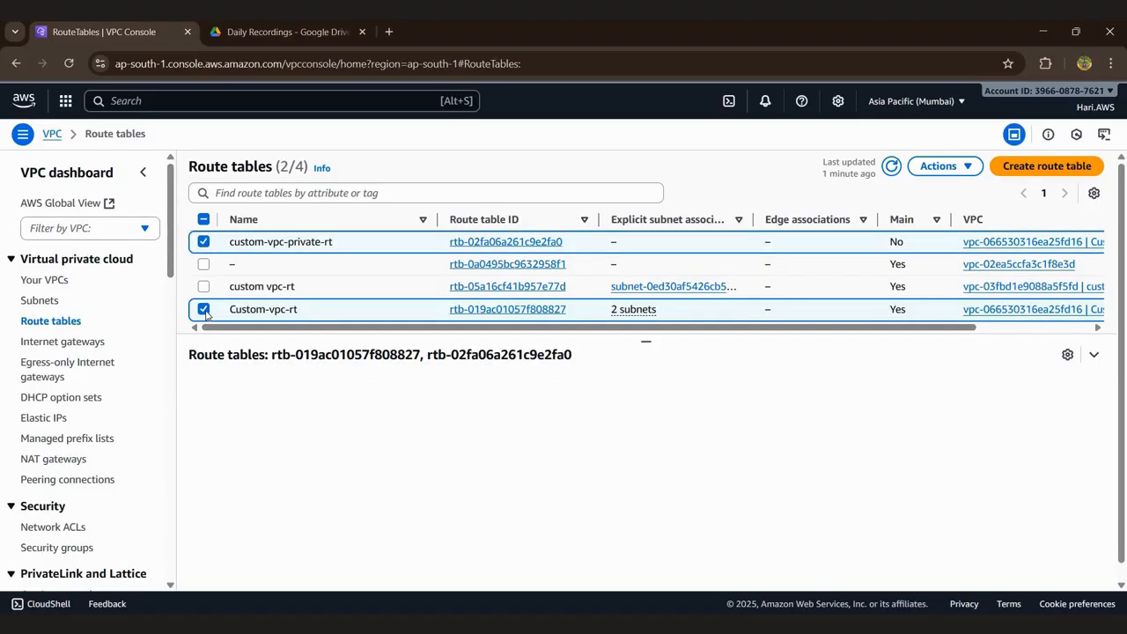
pyautogui.click(204, 310)
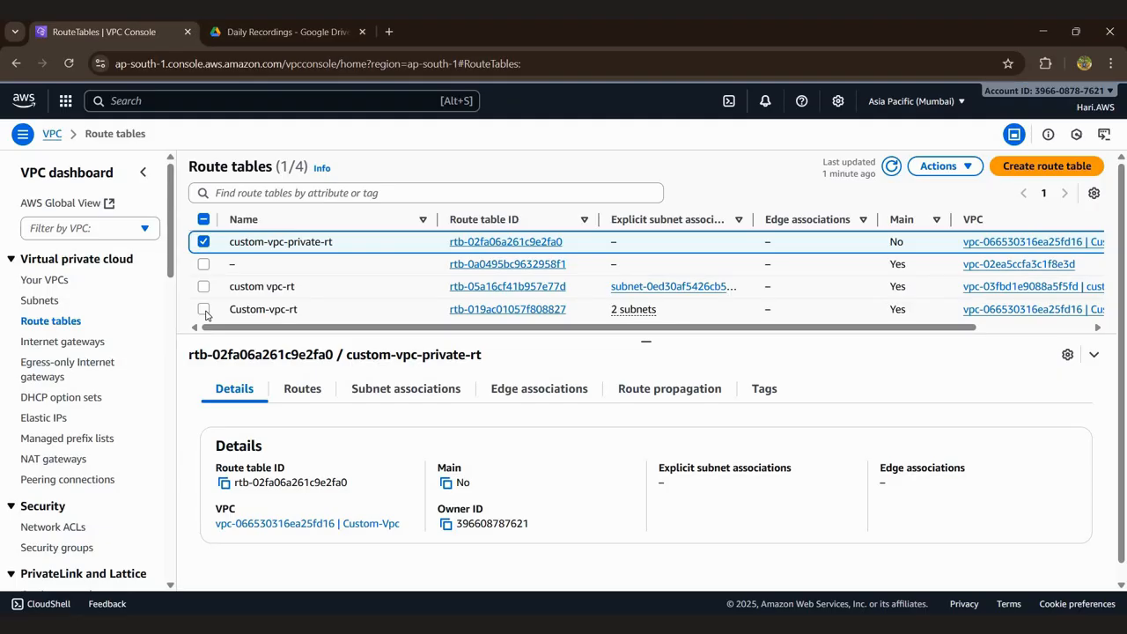
pyautogui.click(930, 170)
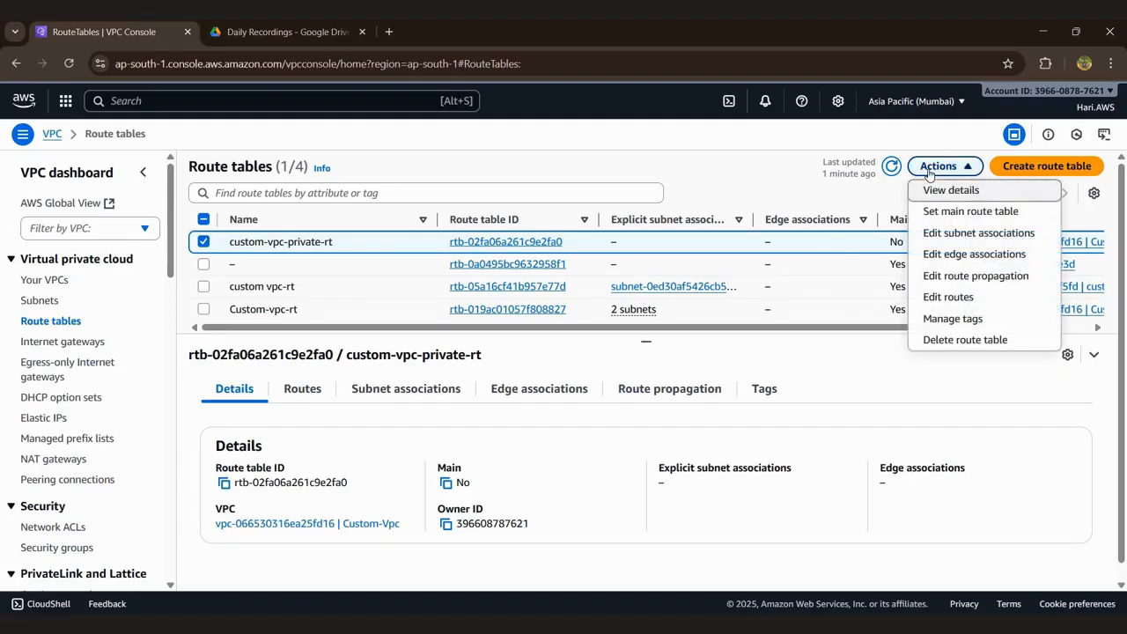
pyautogui.click(946, 299)
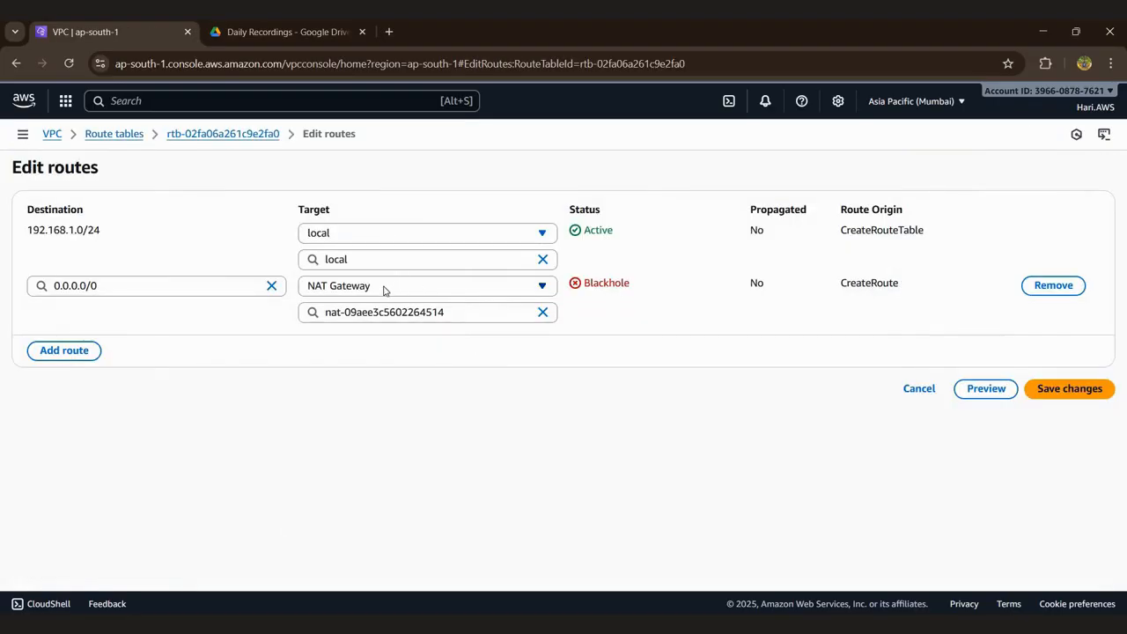
# Try to retarget the existing 0.0.0.0/0 route to the new custom-vpc-ngw NAT gateway.
pyautogui.click(230, 282)
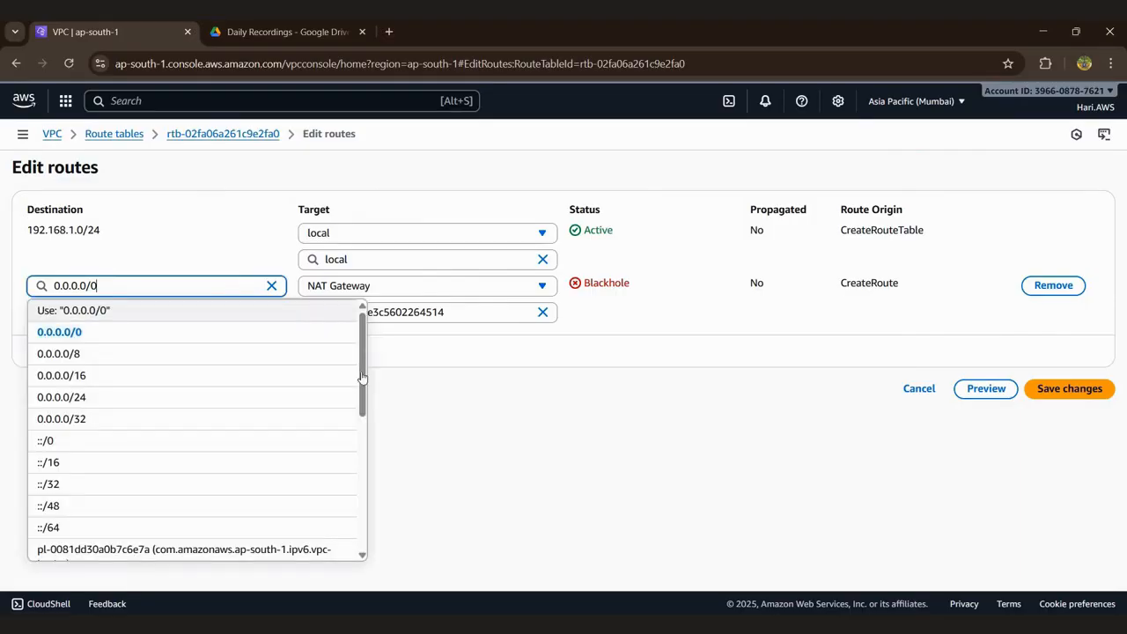
pyautogui.click(513, 369)
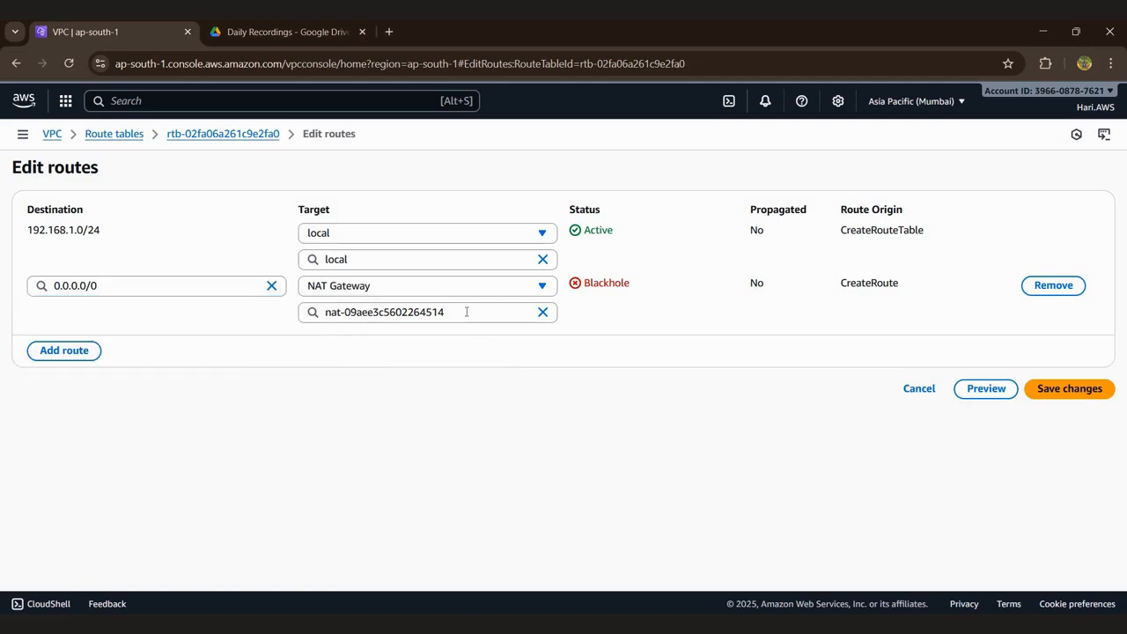
pyautogui.click(467, 312)
pyautogui.click(417, 359)
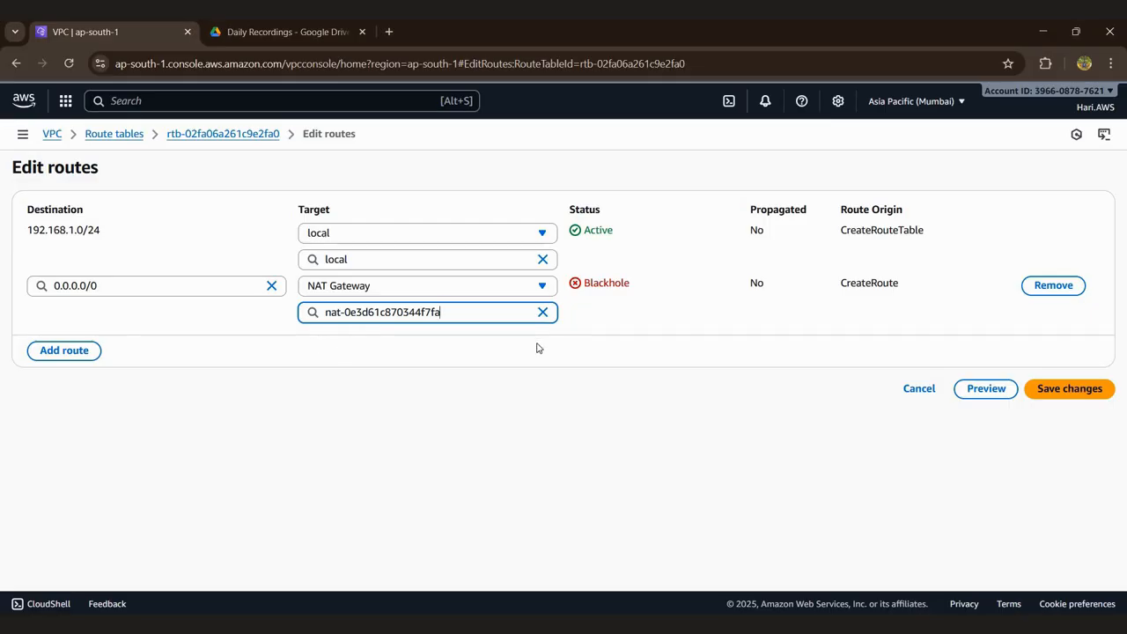
# Replace the existing 0.0.0.0/0 route with a new 0.0.0.0/0 route targeting the custom-vpc-ngw NAT gateway, and save the route changes.
pyautogui.click(1053, 286)
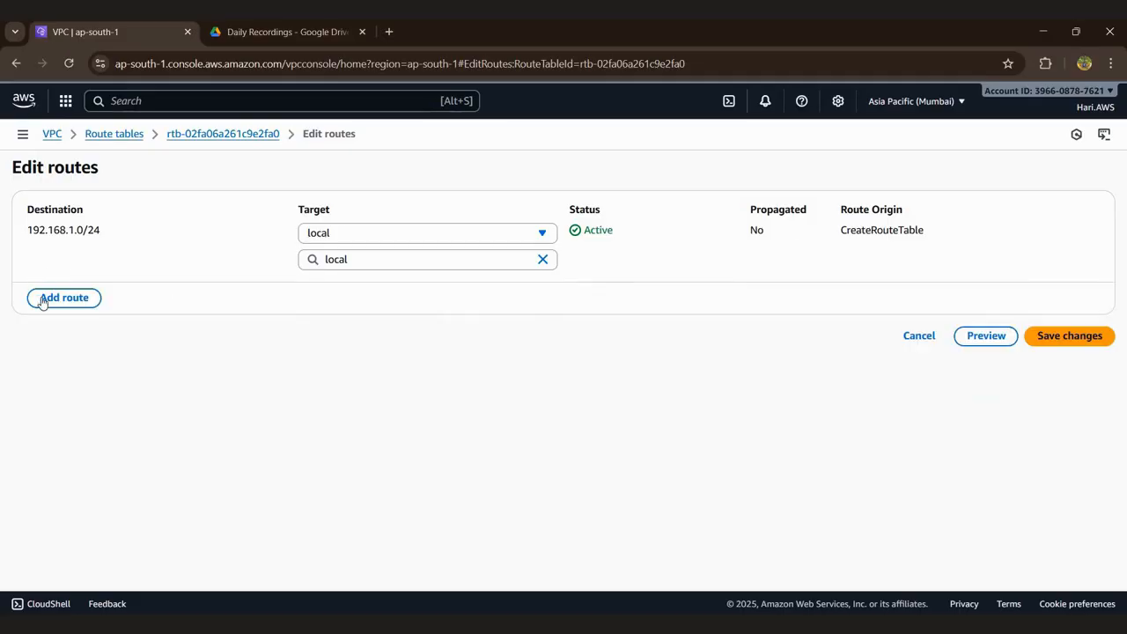
pyautogui.click(40, 300)
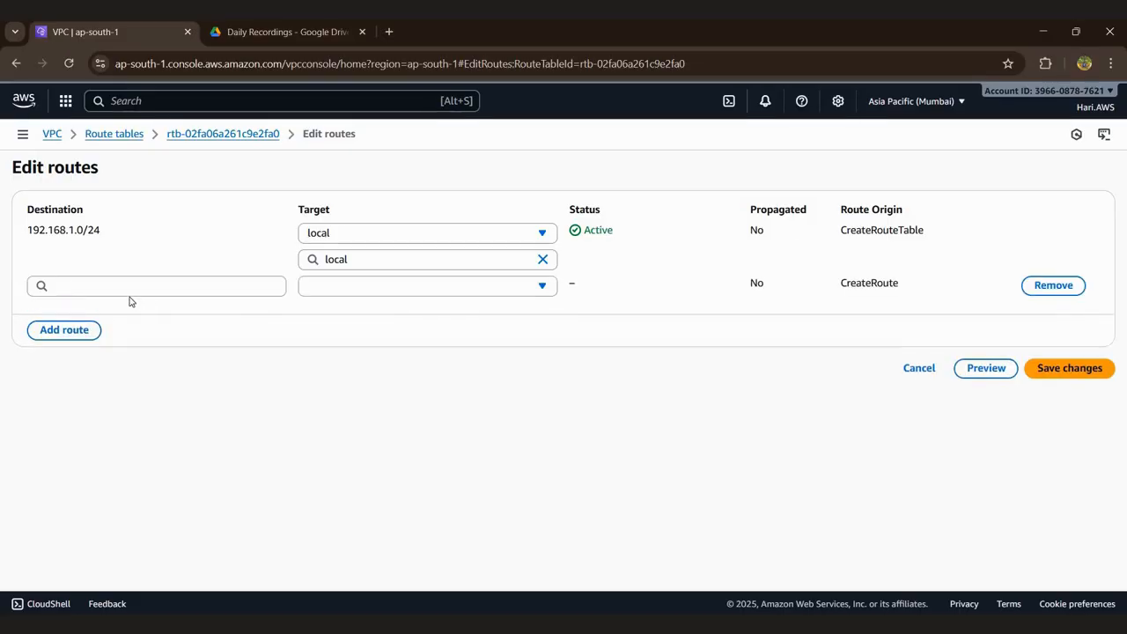
pyautogui.click(103, 286)
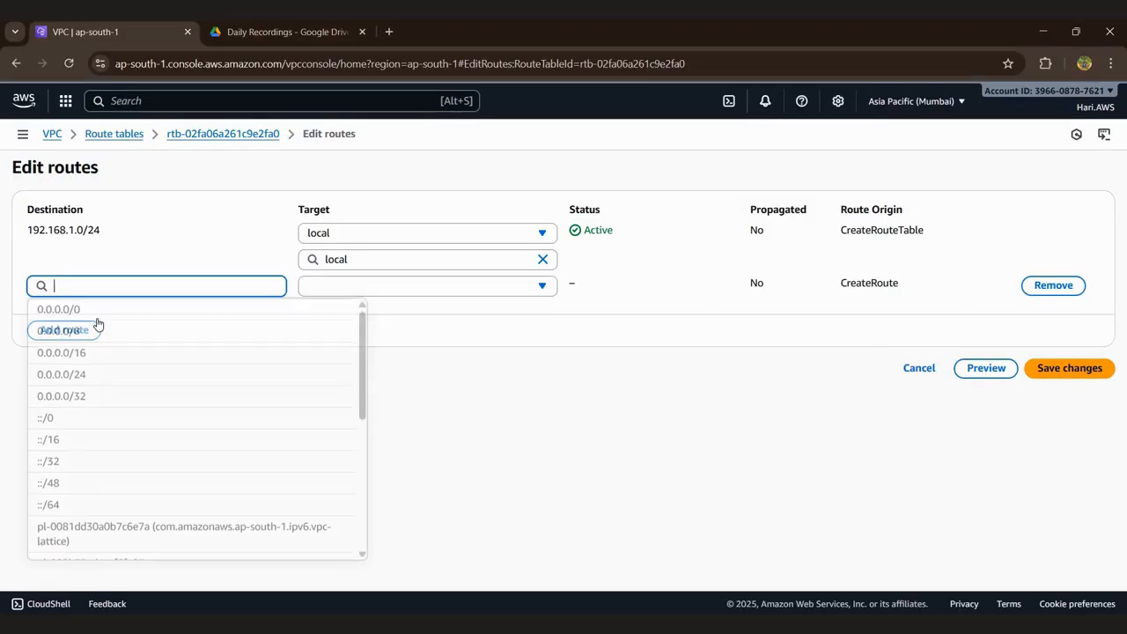
pyautogui.click(287, 315)
pyautogui.click(357, 283)
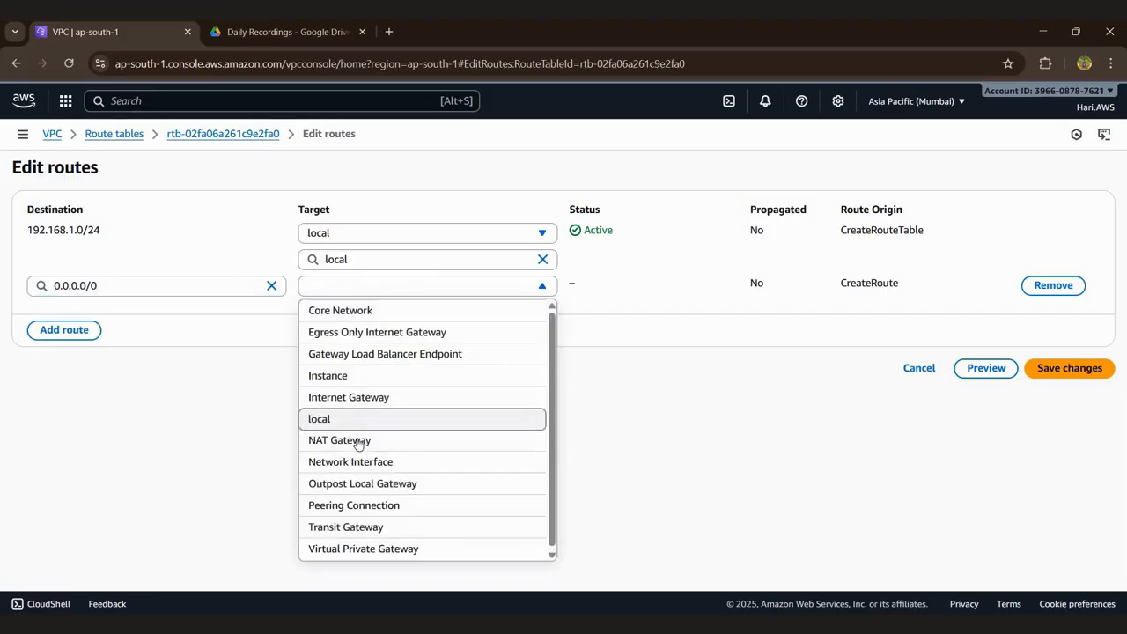
pyautogui.click(360, 442)
pyautogui.click(368, 316)
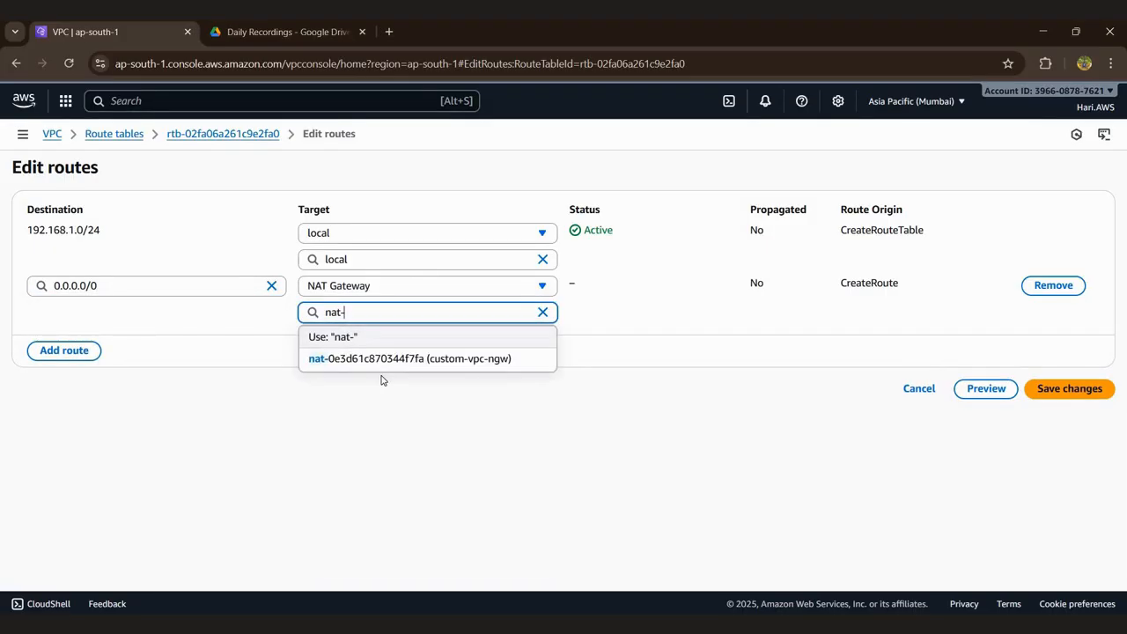
pyautogui.click(383, 361)
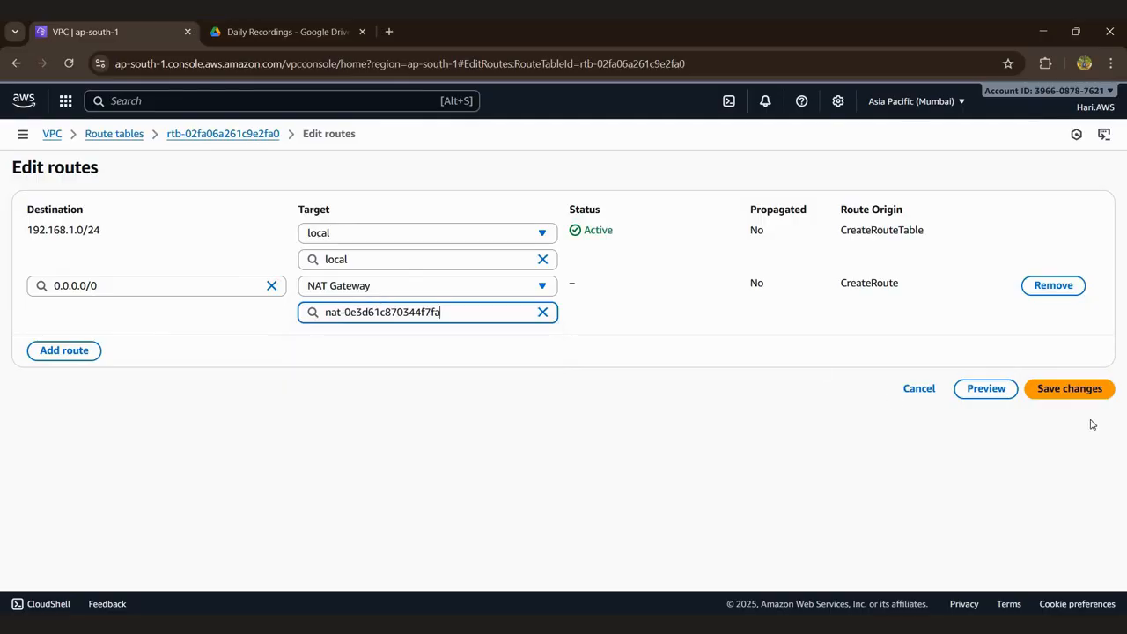
pyautogui.click(1066, 396)
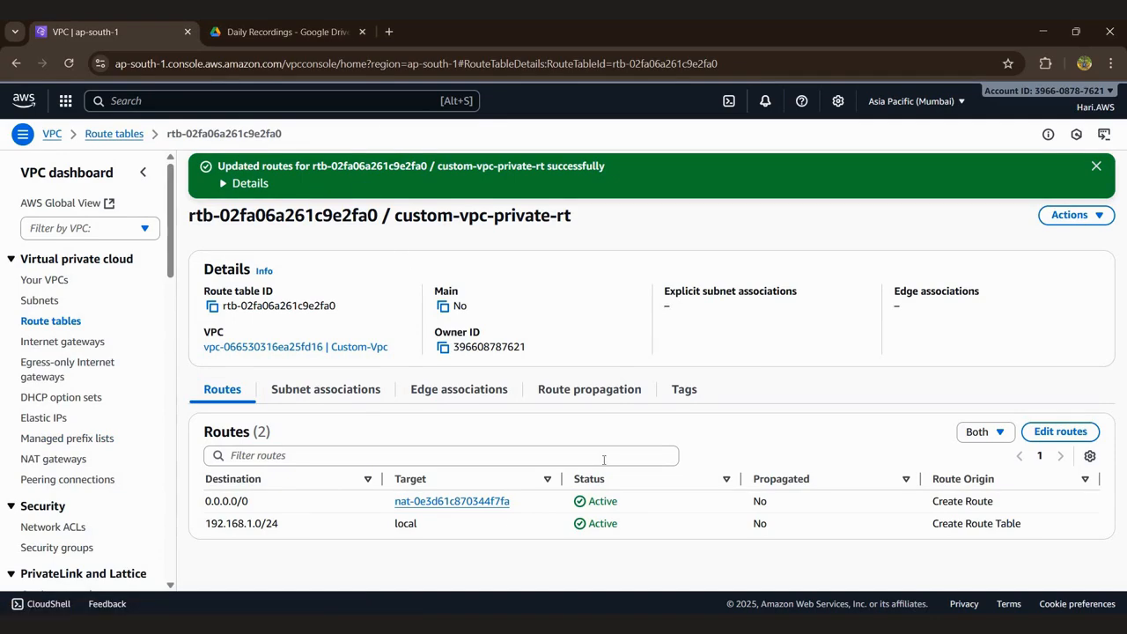
# Go to the EC2 instances and bring up the RDP client connection details for the Windows- public instance.
pyautogui.click(158, 103)
pyautogui.write('ec2')
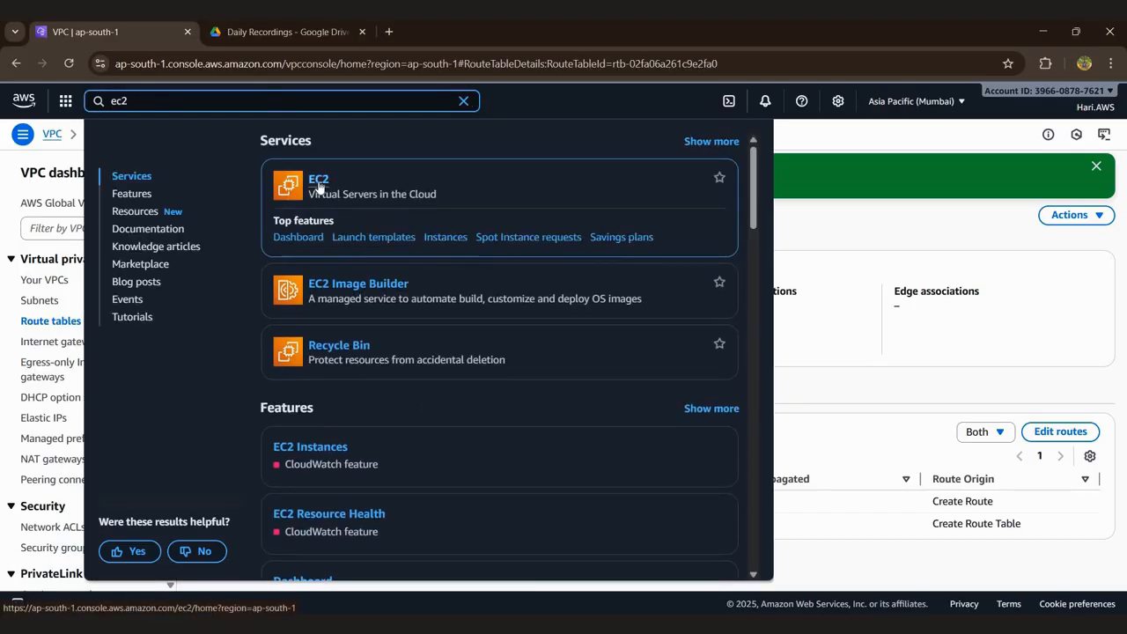
pyautogui.click(320, 187)
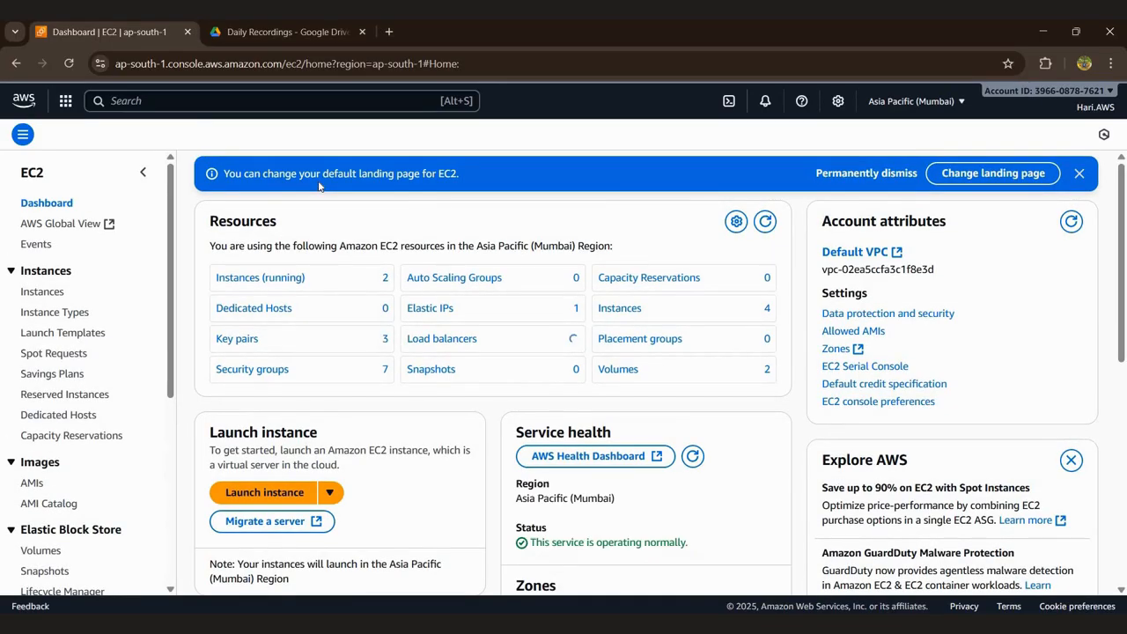
pyautogui.click(42, 292)
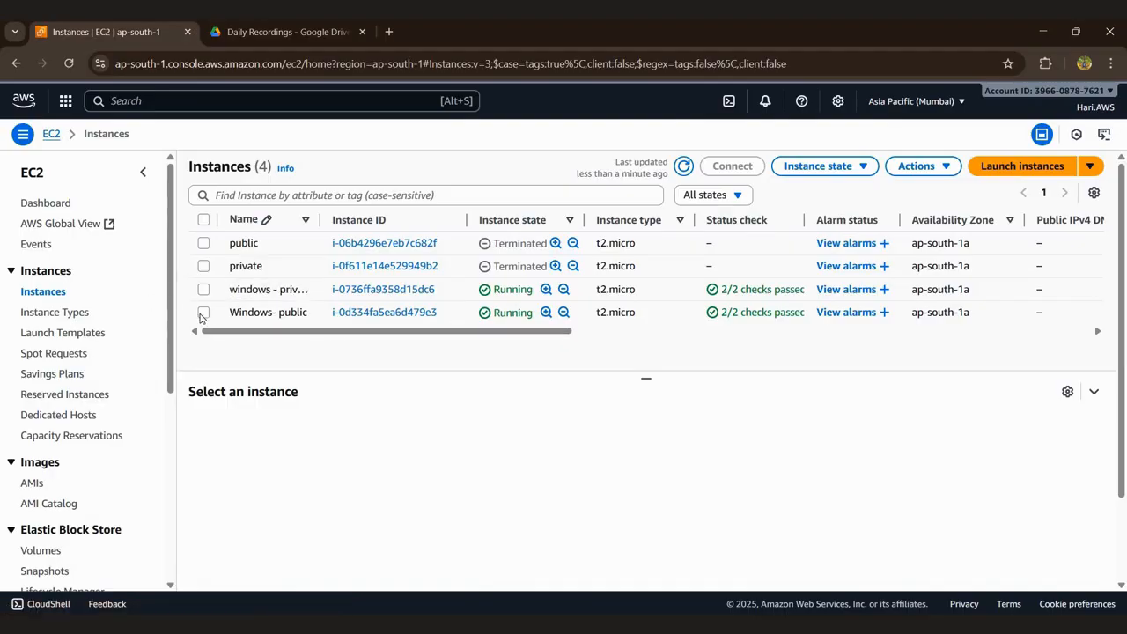
pyautogui.click(335, 319)
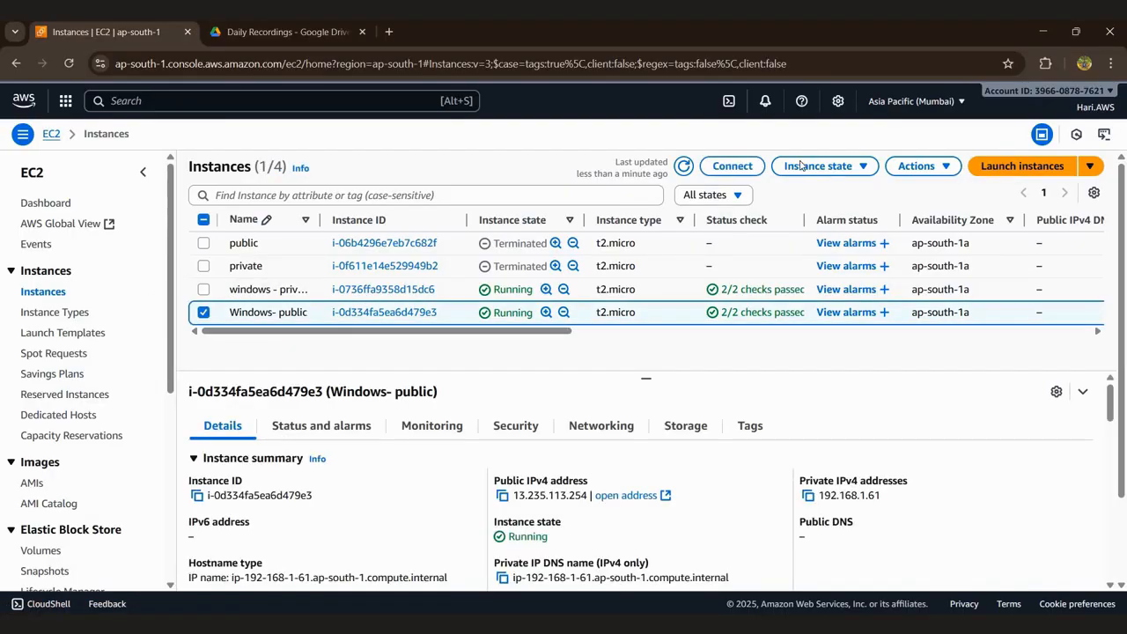
pyautogui.click(726, 168)
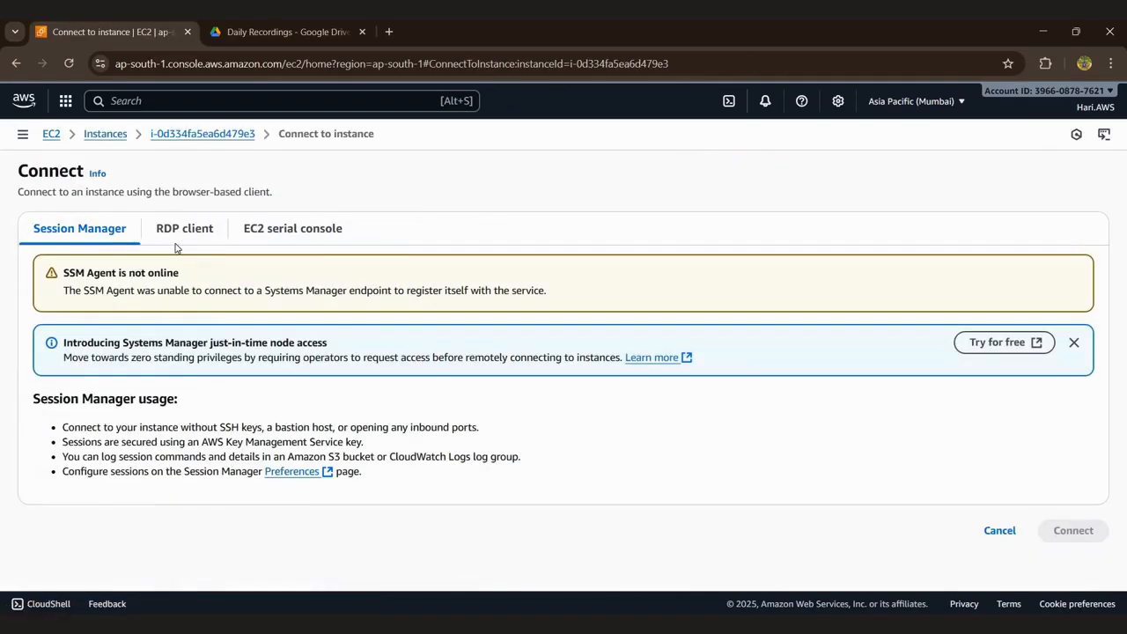
pyautogui.doubleClick(186, 231)
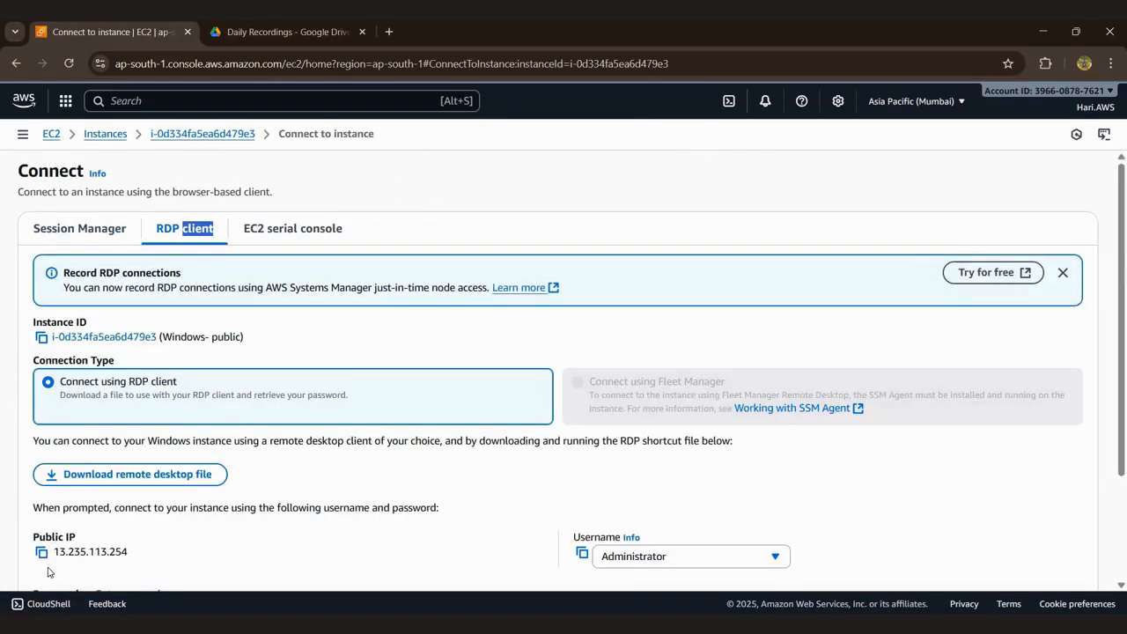
# Copy the instance's public IP and enter 13.235.113.254 as the computer in the Remote Desktop Connection app.
pyautogui.click(42, 552)
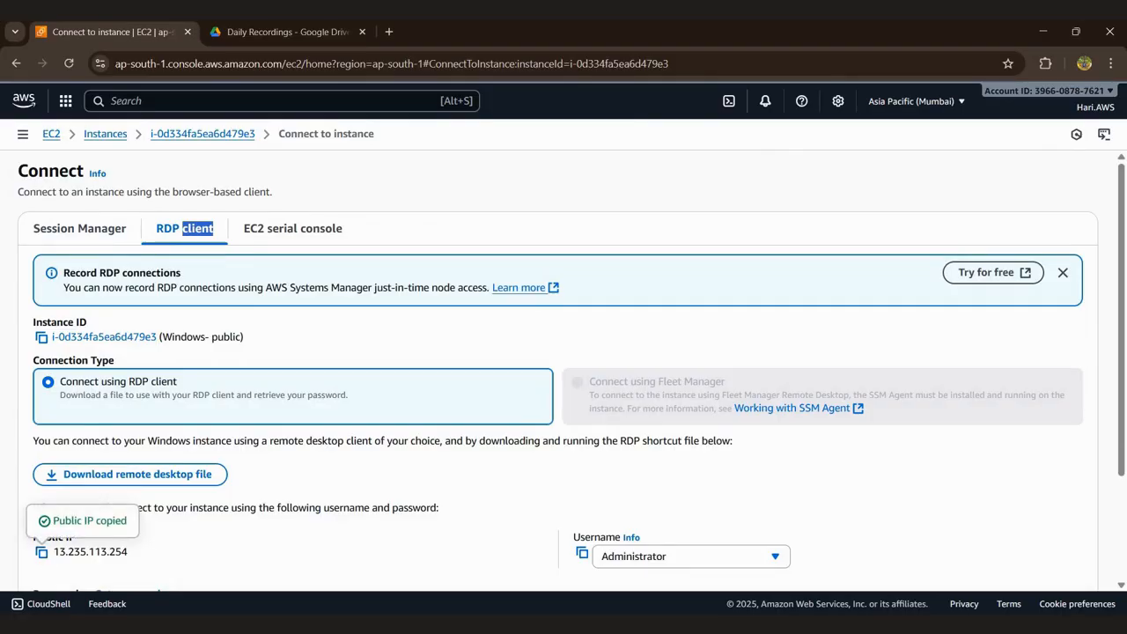
pyautogui.press('super')
pyautogui.write('rdp')
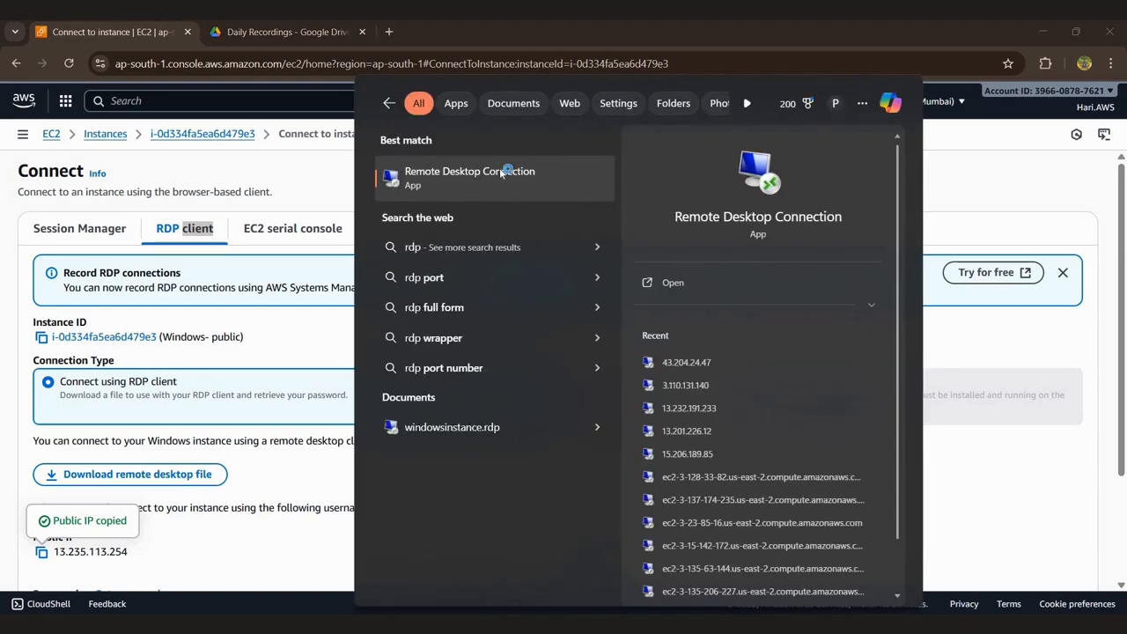
pyautogui.click(501, 172)
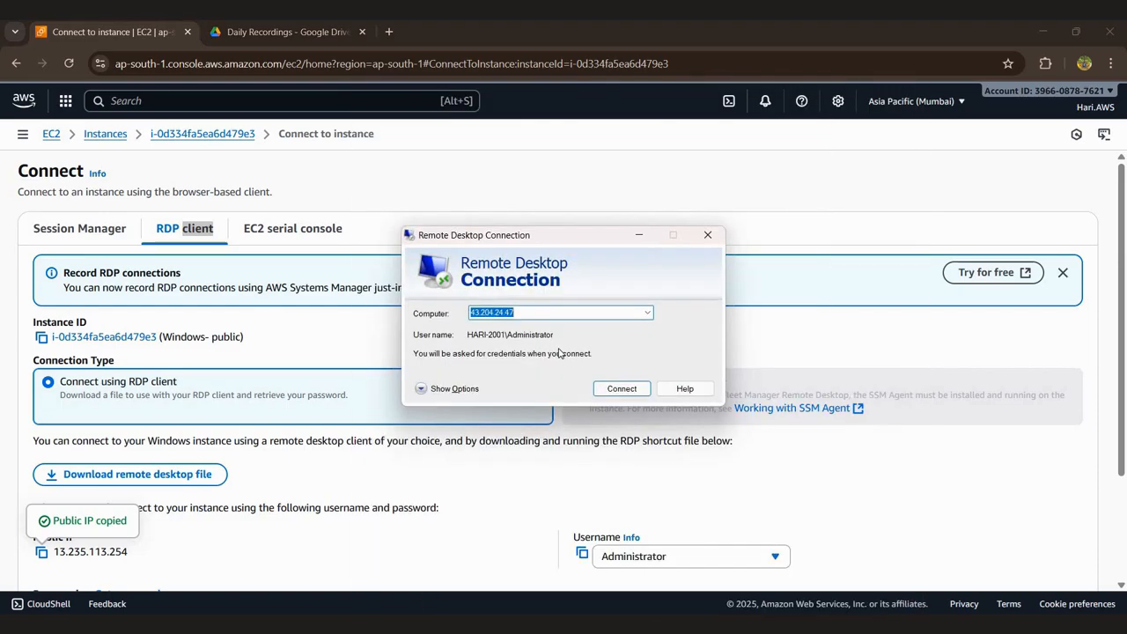
pyautogui.press('BackSpace')
pyautogui.hotkey('ctrl', 'v')
# Set the remote desktop user name to Administrator, copied from the instance's connection details, and start the connection.
pyautogui.click(457, 394)
pyautogui.click(624, 561)
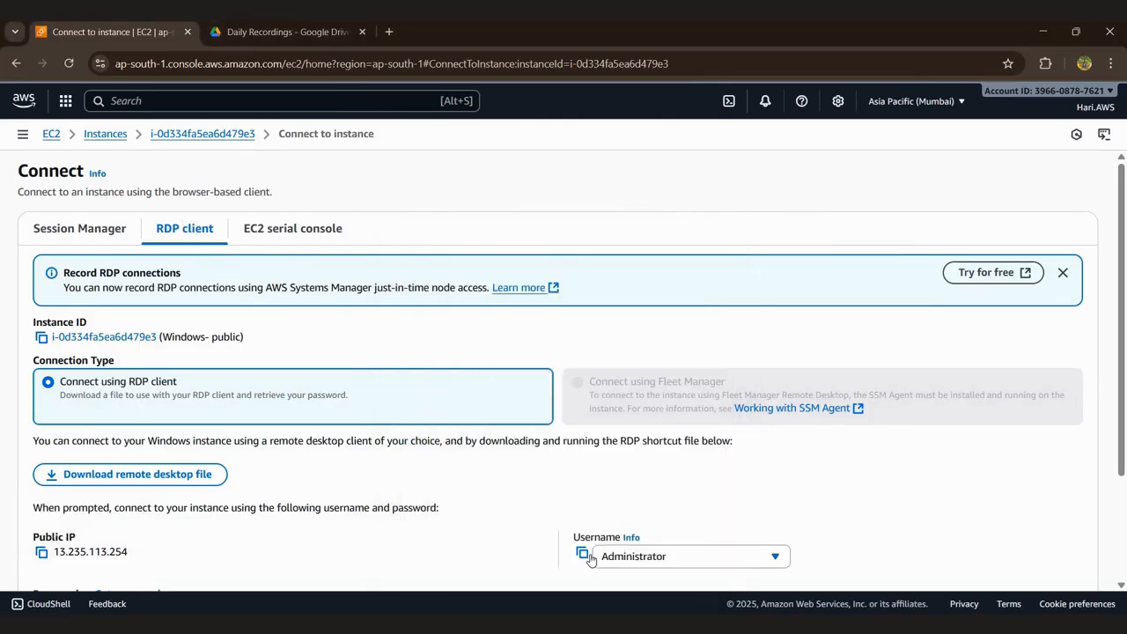
pyautogui.click(584, 555)
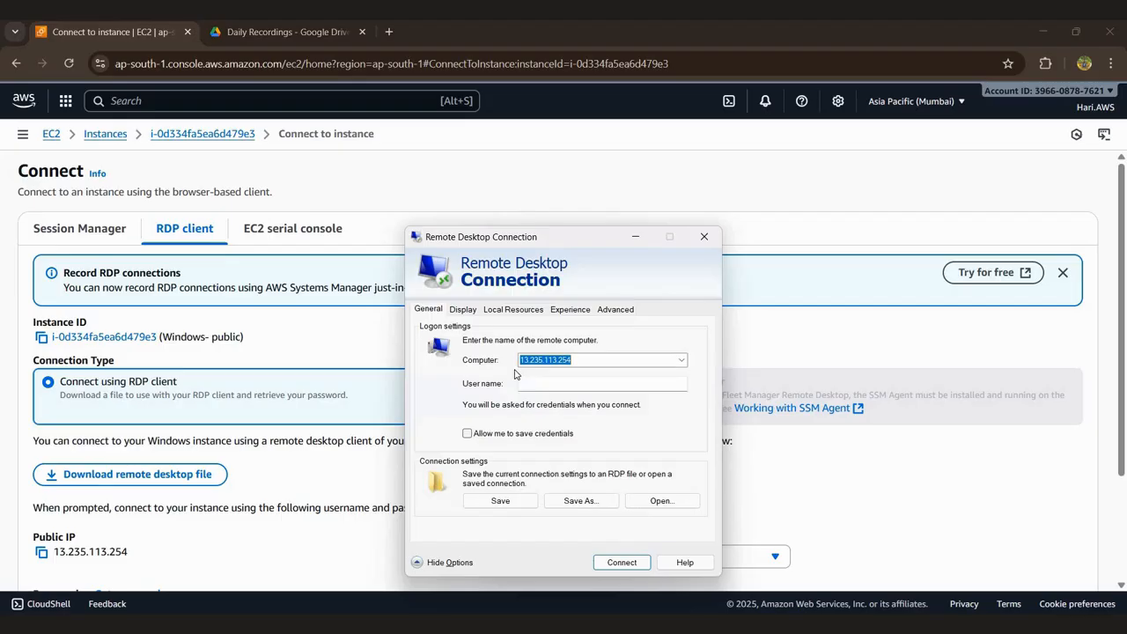
pyautogui.click(531, 383)
pyautogui.hotkey('ctrl', 'v')
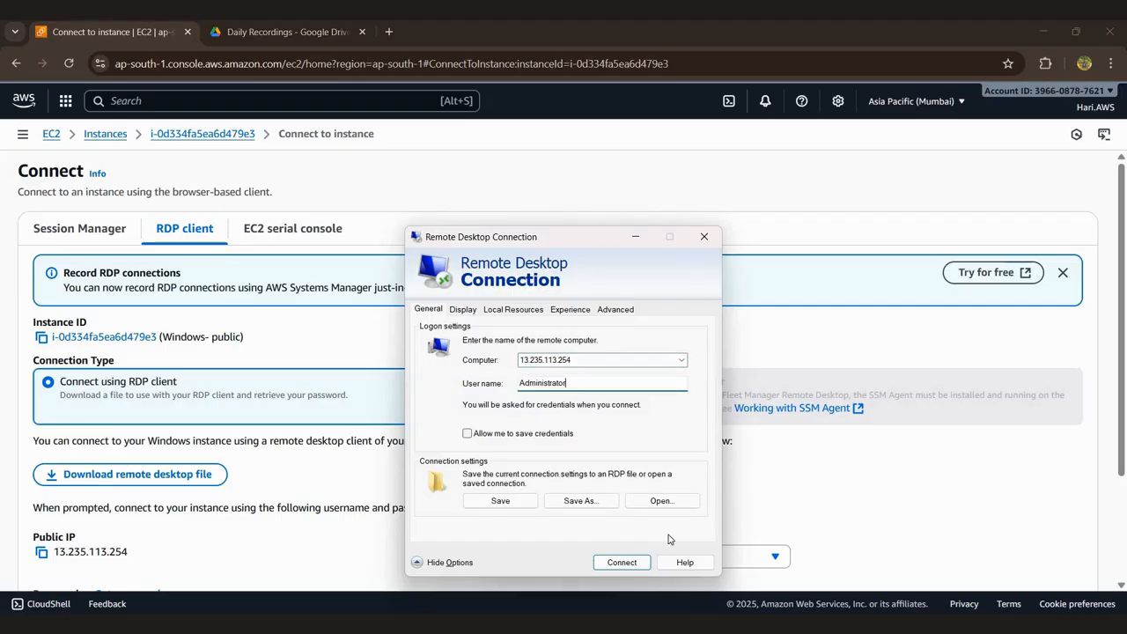
pyautogui.click(622, 563)
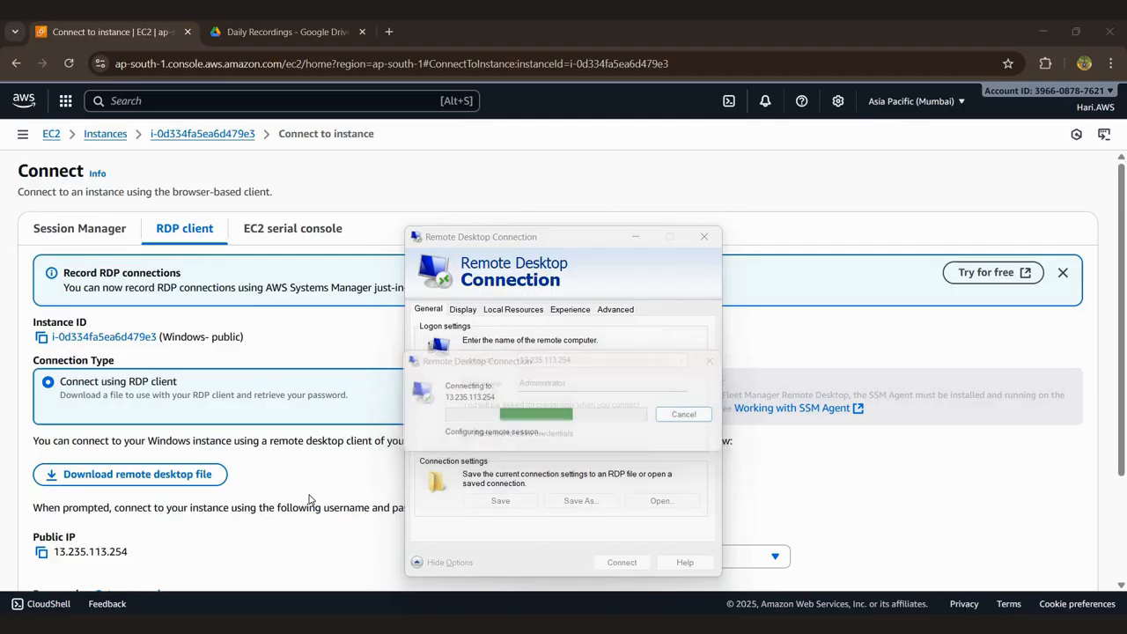
# Decrypt the Windows- public instance's administrator password by uploading the private key file Linux (1).pem.
pyautogui.scroll(-2, 309, 500)
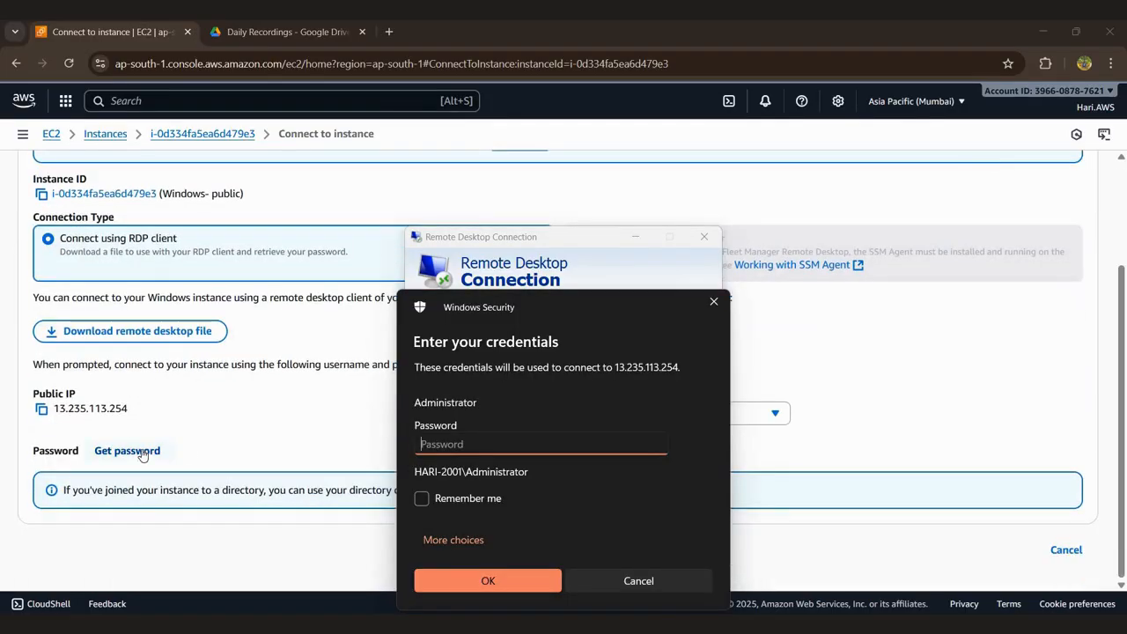
pyautogui.click(152, 452)
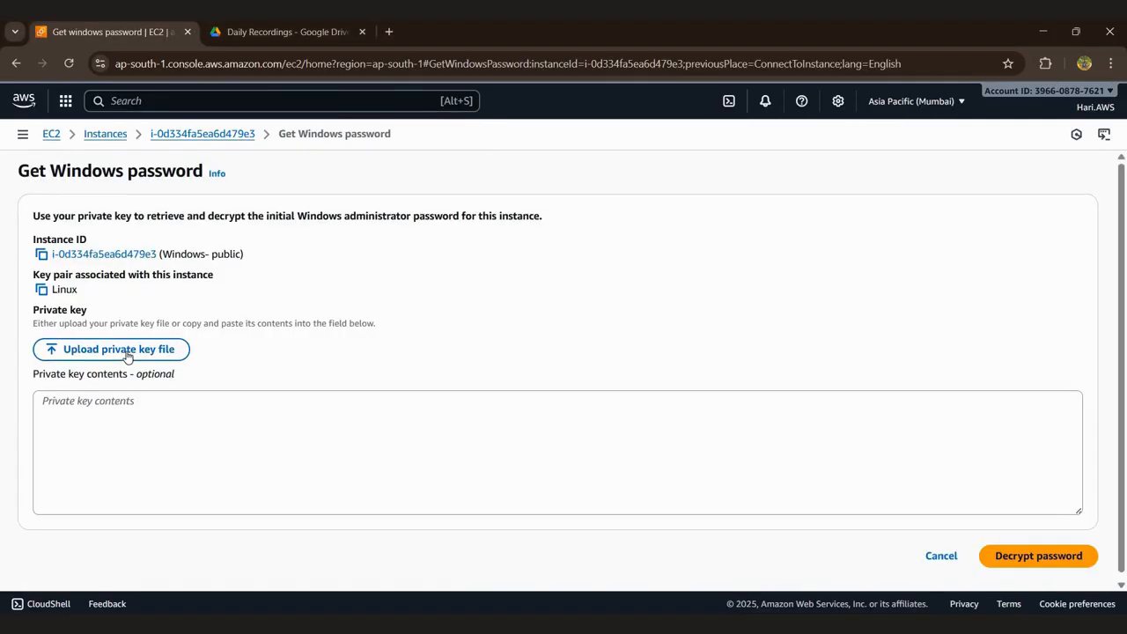
pyautogui.click(128, 353)
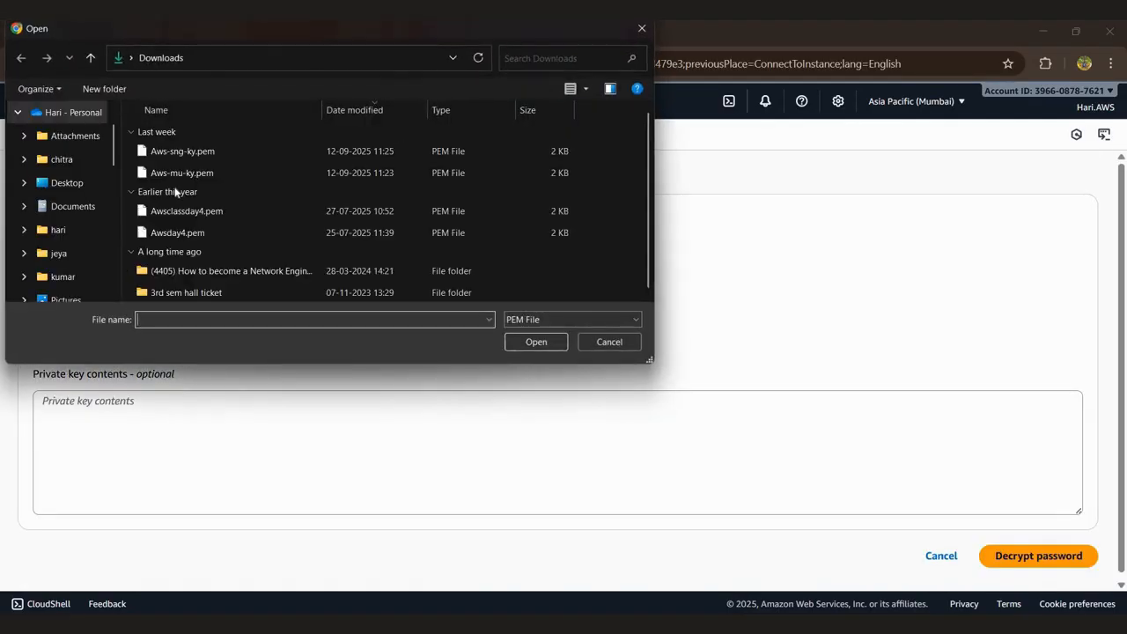
pyautogui.doubleClick(165, 214)
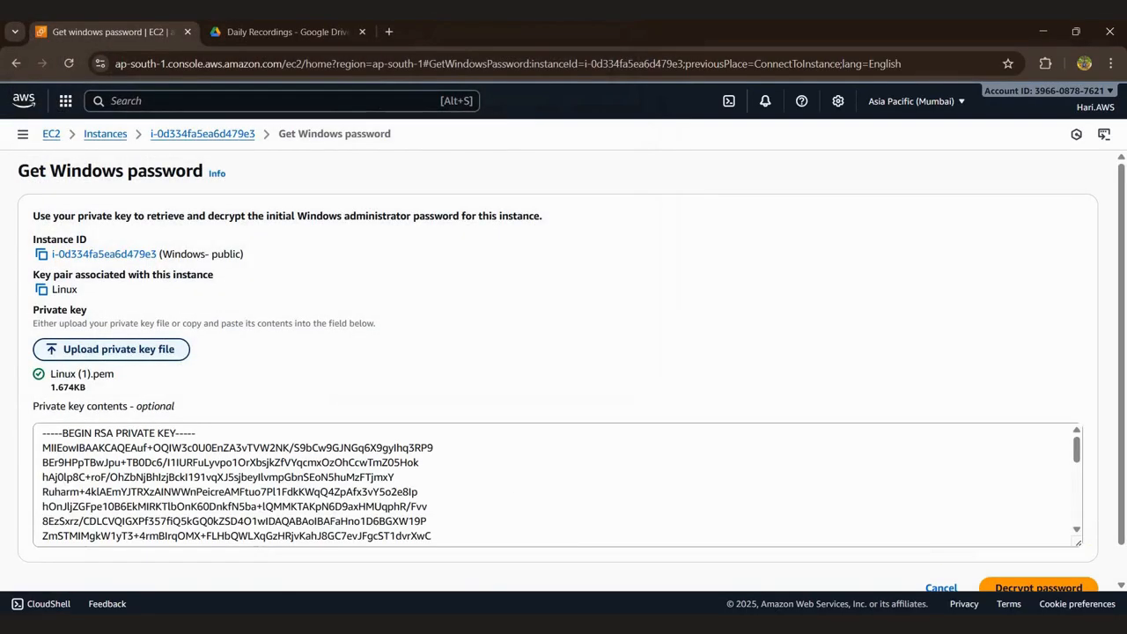
pyautogui.click(1044, 588)
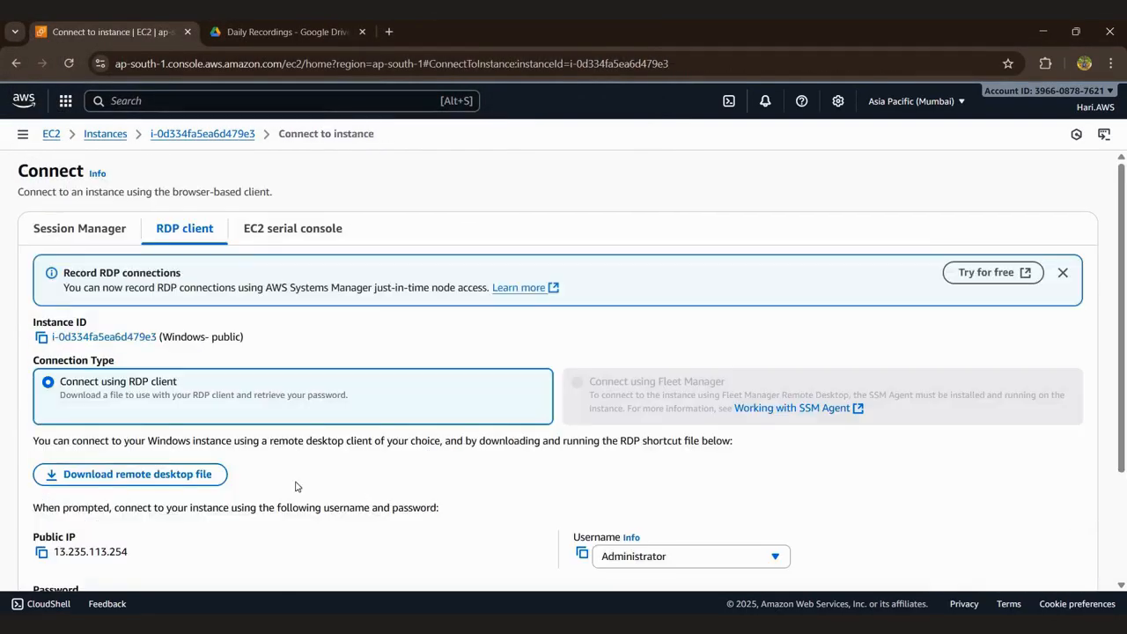
# Copy the decrypted administrator password into the remote desktop credentials' password field, sign in, and accept the untrusted certificate.
pyautogui.scroll(-2, 39, 449)
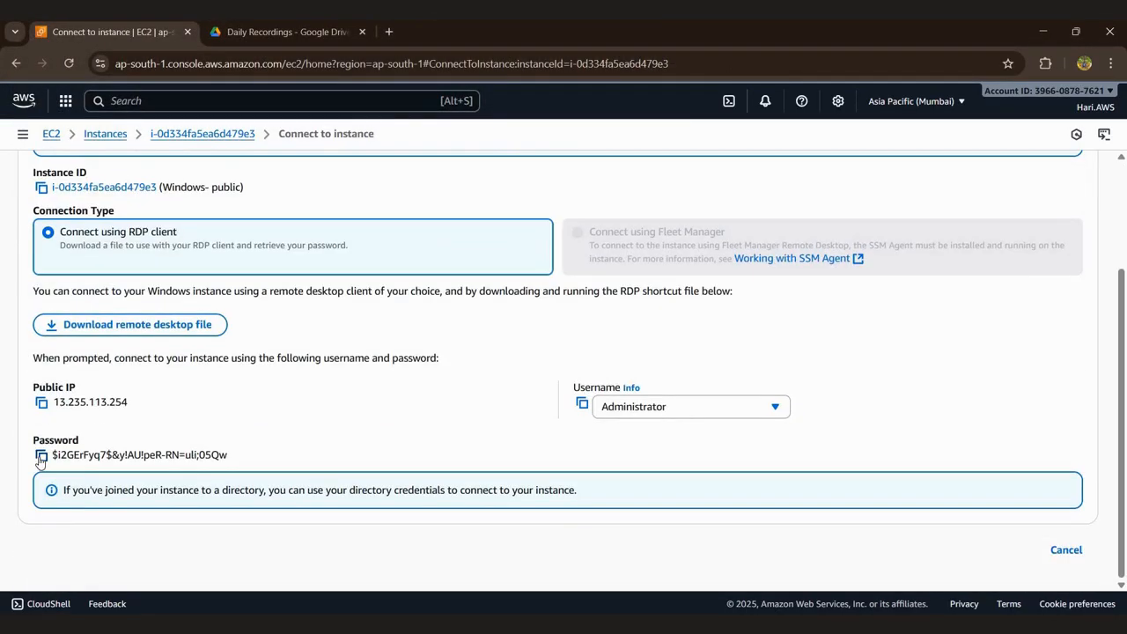
pyautogui.click(41, 456)
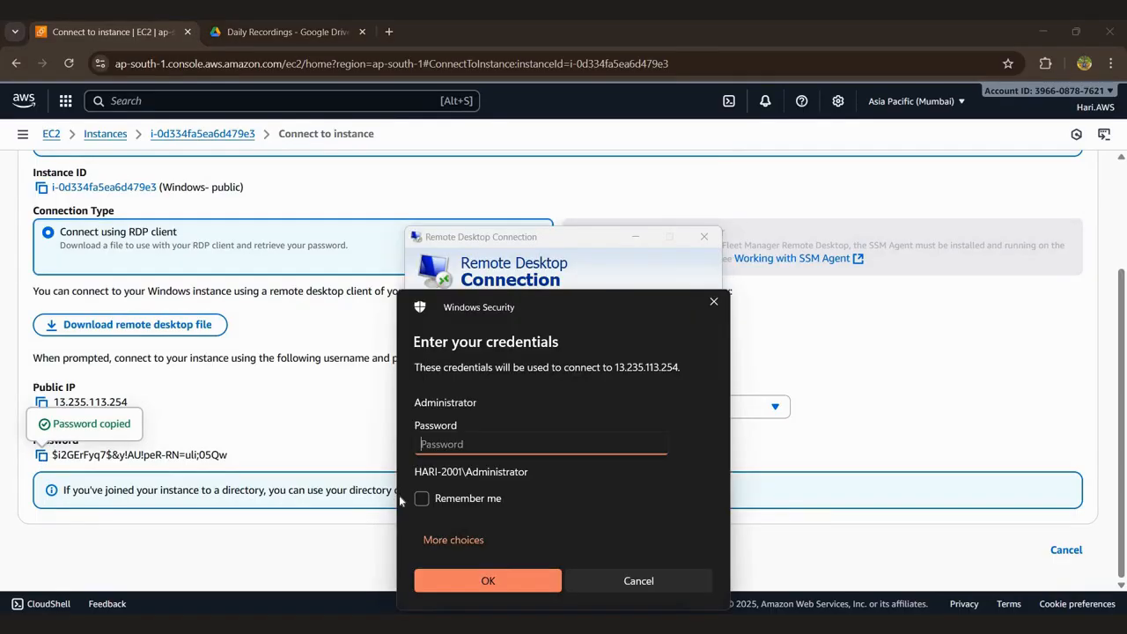
pyautogui.hotkey('ctrl', 'v')
pyautogui.click(462, 576)
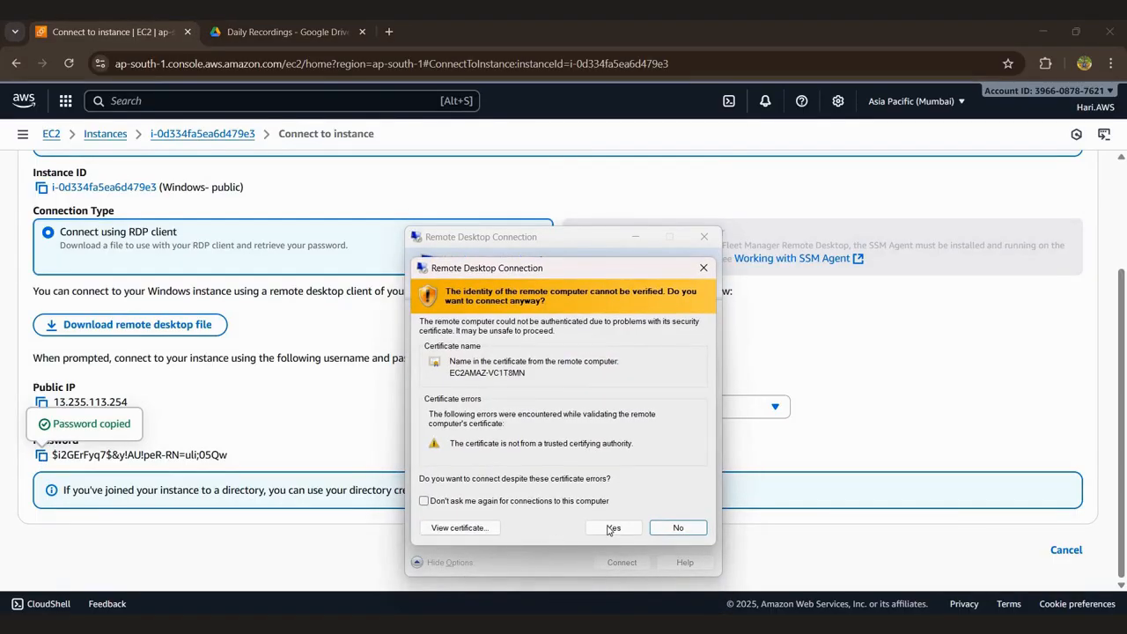
pyautogui.click(610, 528)
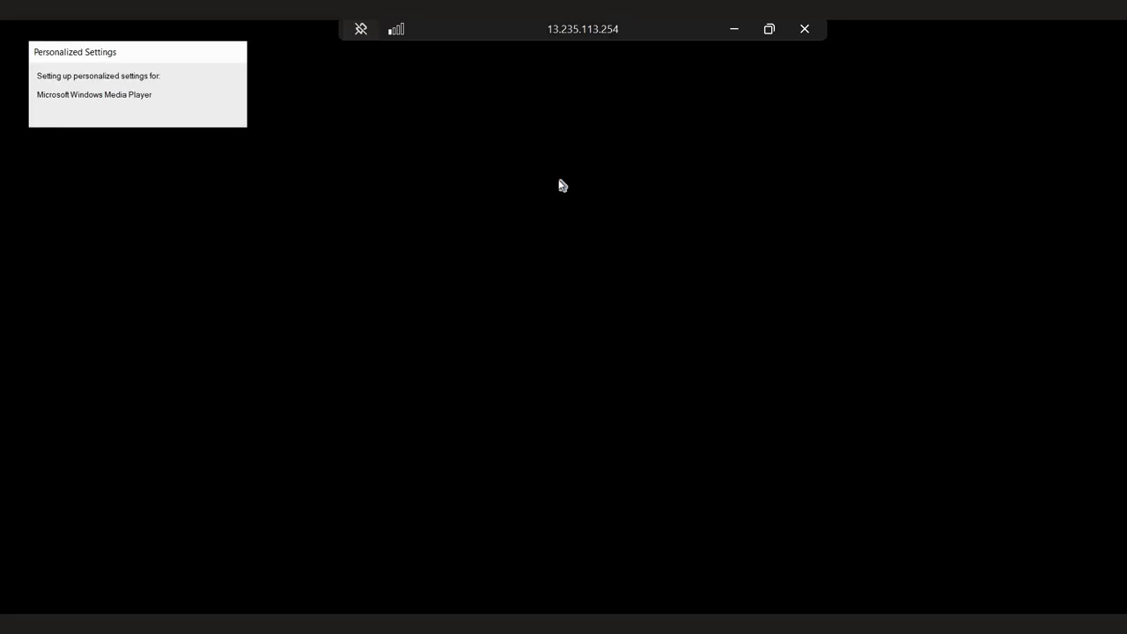
# Minimize the remote session and bring up the RDP client connection details for only the windows - private instance.
pyautogui.click(735, 30)
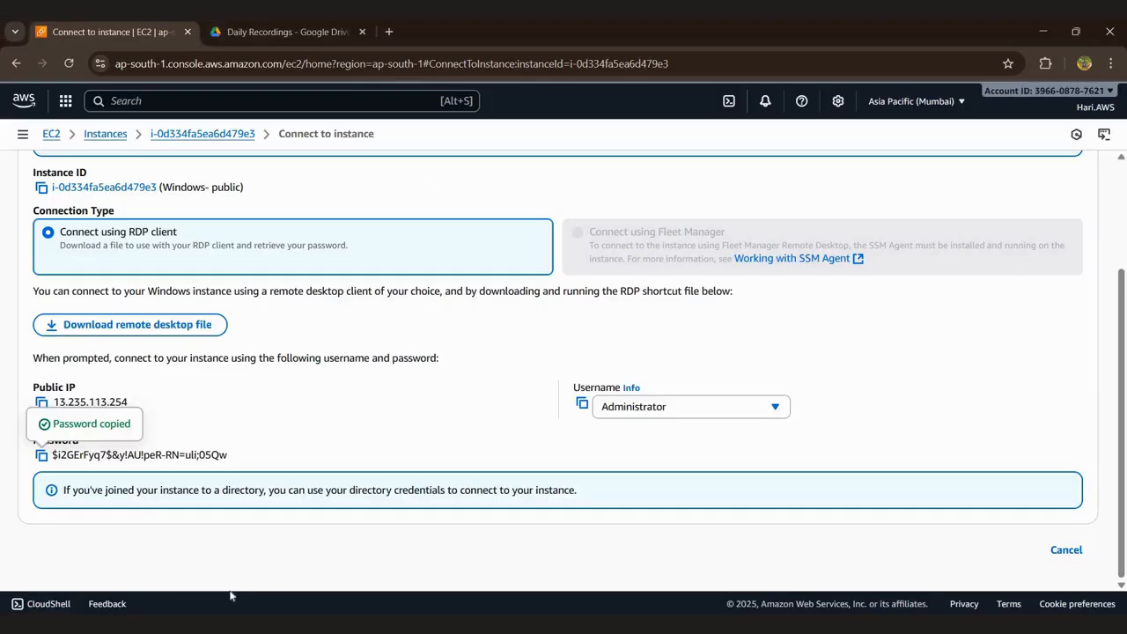
pyautogui.click(93, 138)
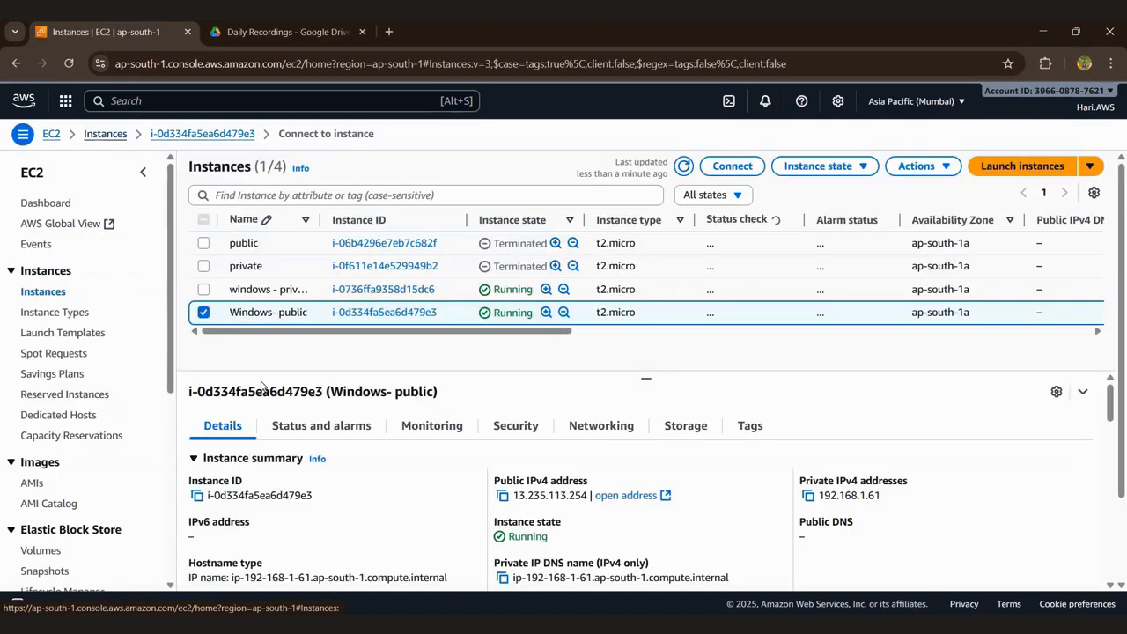
pyautogui.click(201, 314)
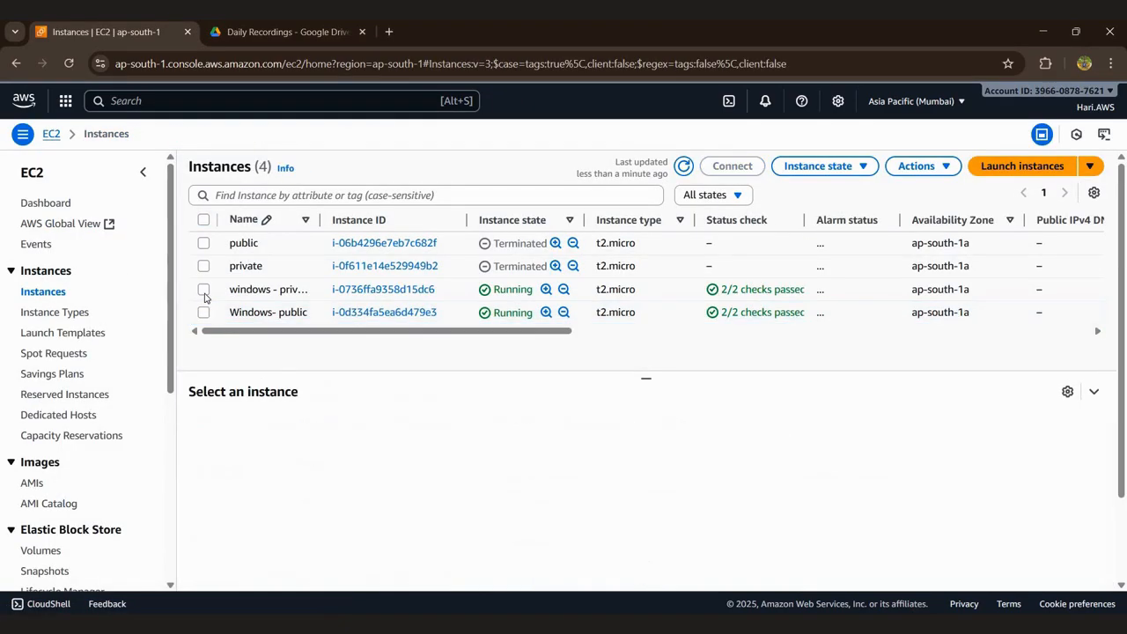
pyautogui.click(203, 290)
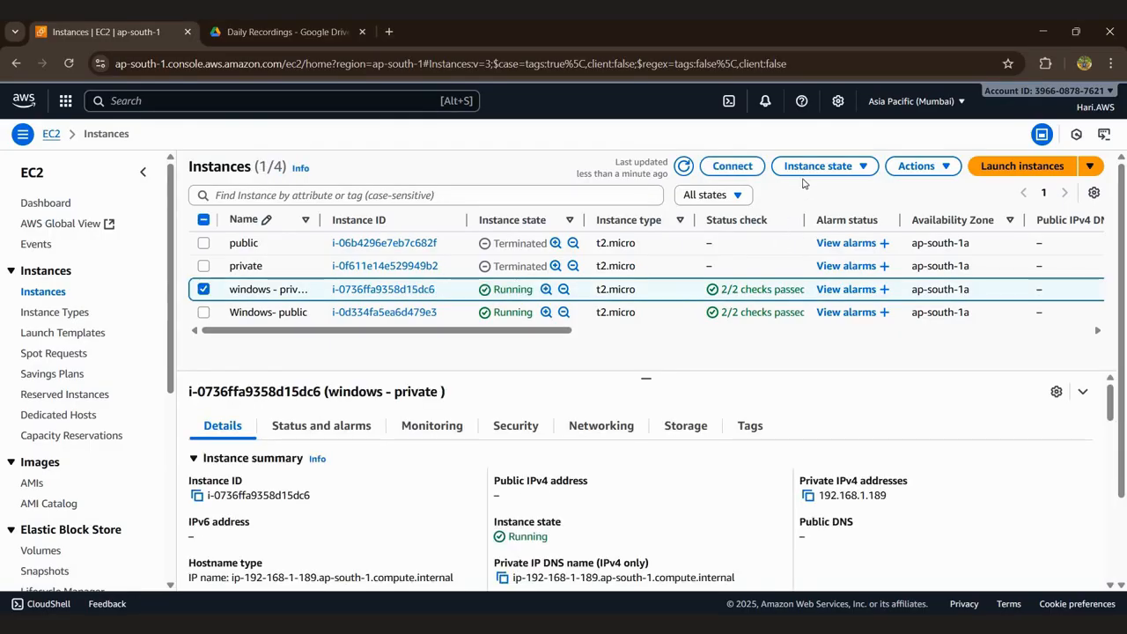
pyautogui.click(743, 167)
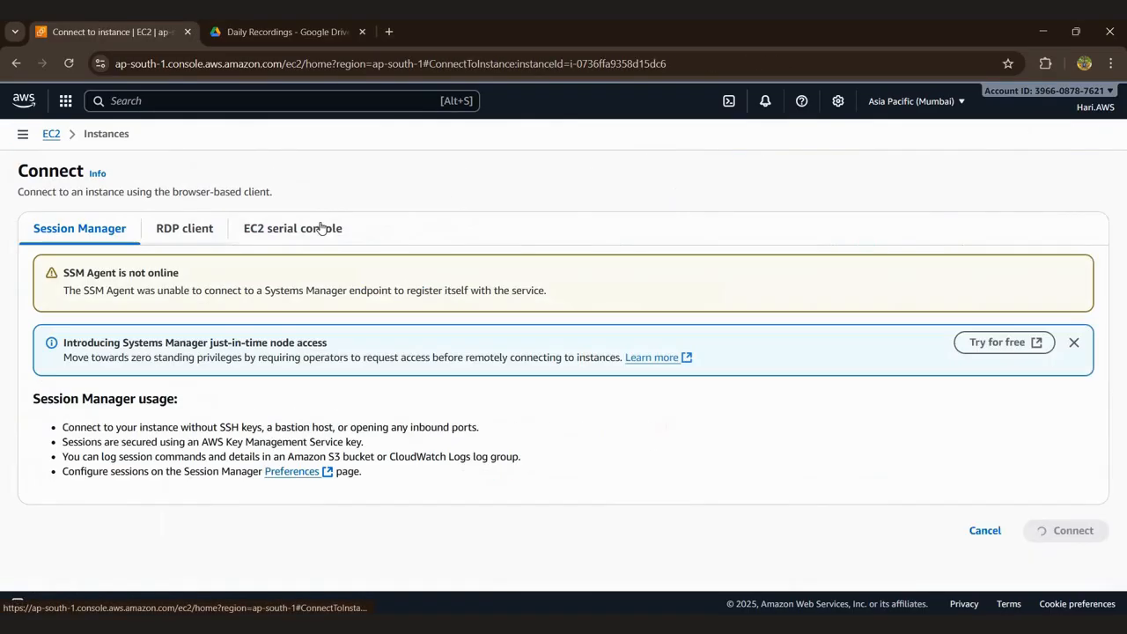
pyautogui.click(187, 236)
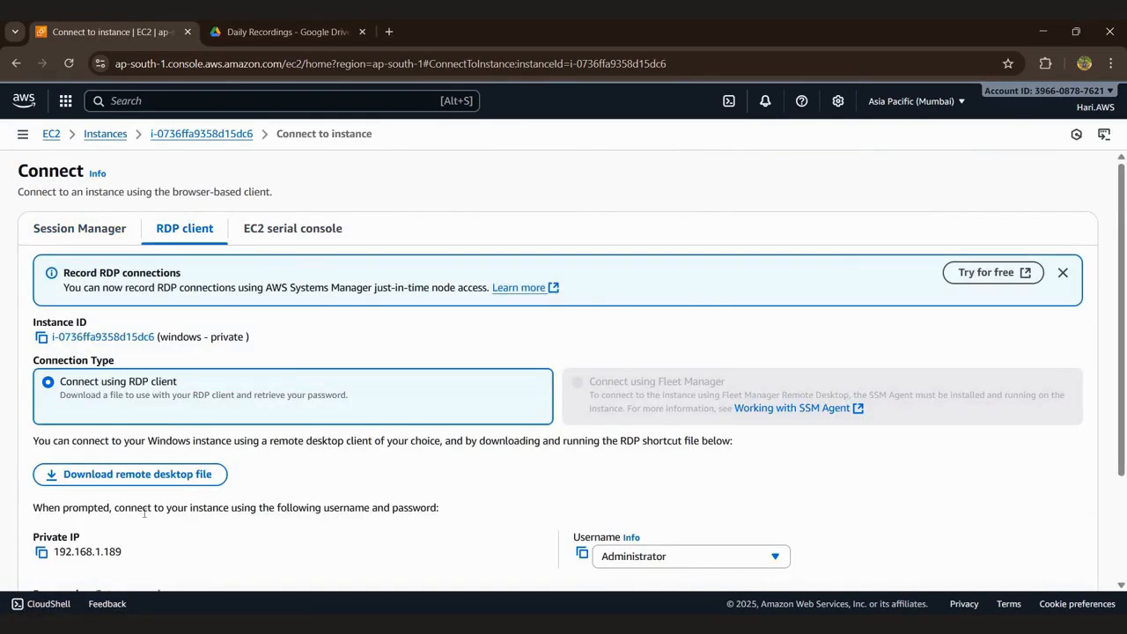
# Decrypt the windows - private instance's administrator password by uploading the private key PEM file from Downloads.
pyautogui.scroll(-3, 87, 457)
pyautogui.click(113, 453)
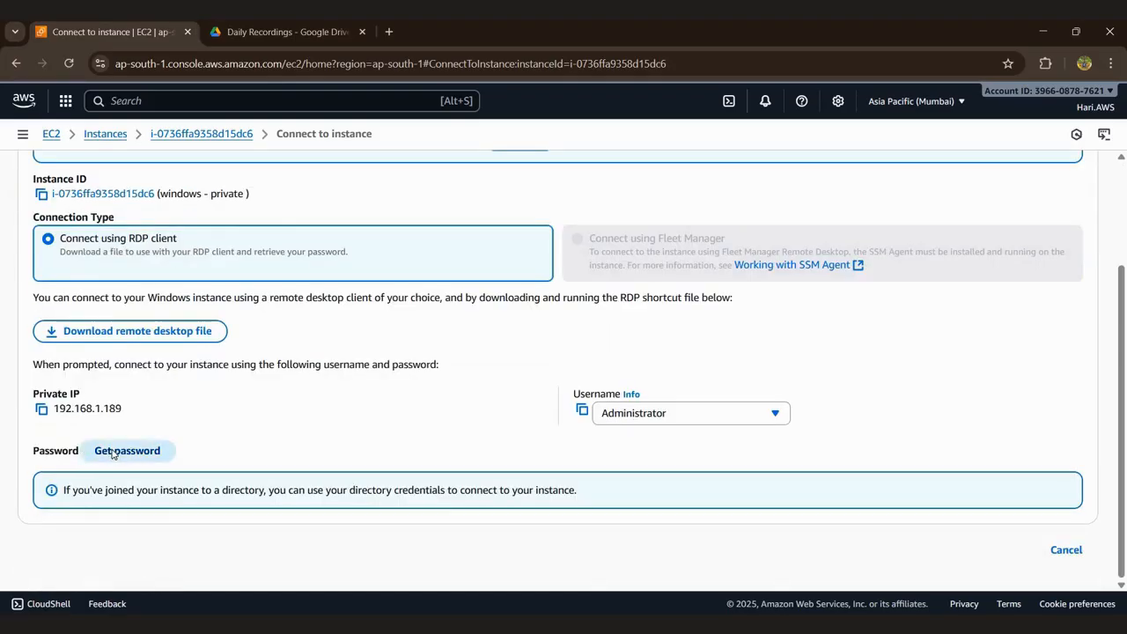
pyautogui.click(97, 350)
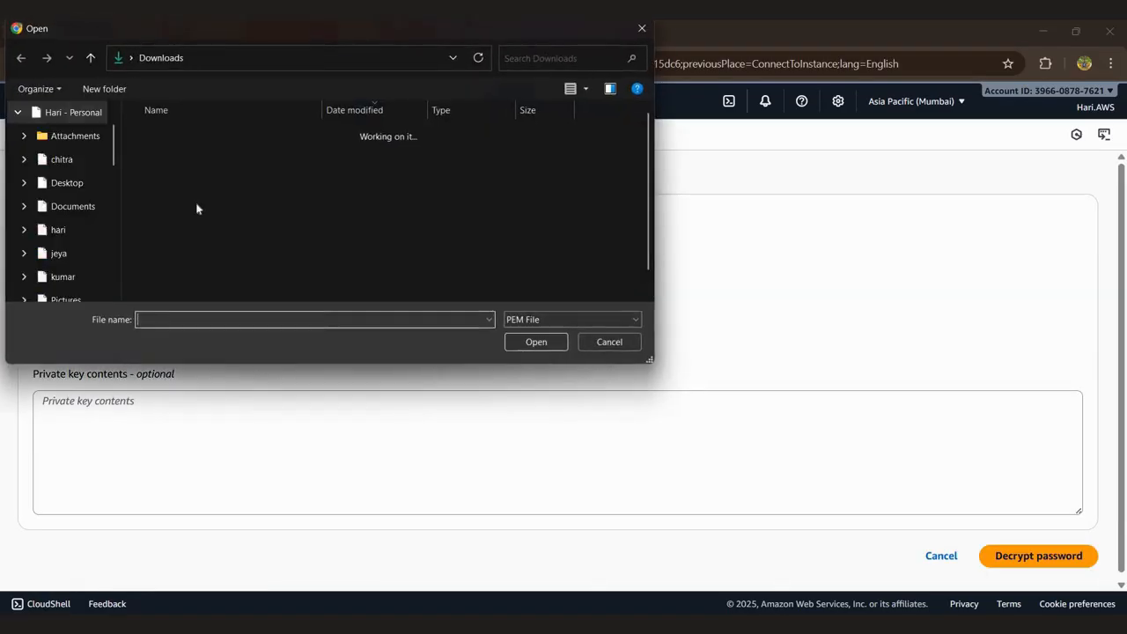
pyautogui.doubleClick(194, 212)
pyautogui.click(1053, 588)
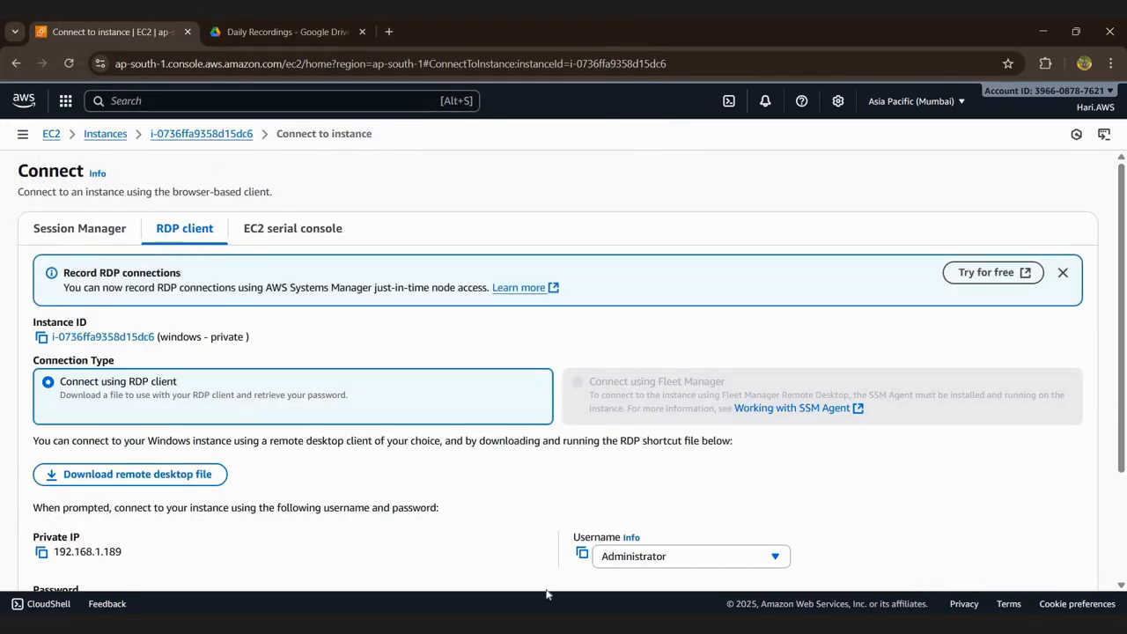
pyautogui.scroll(-2, 454, 511)
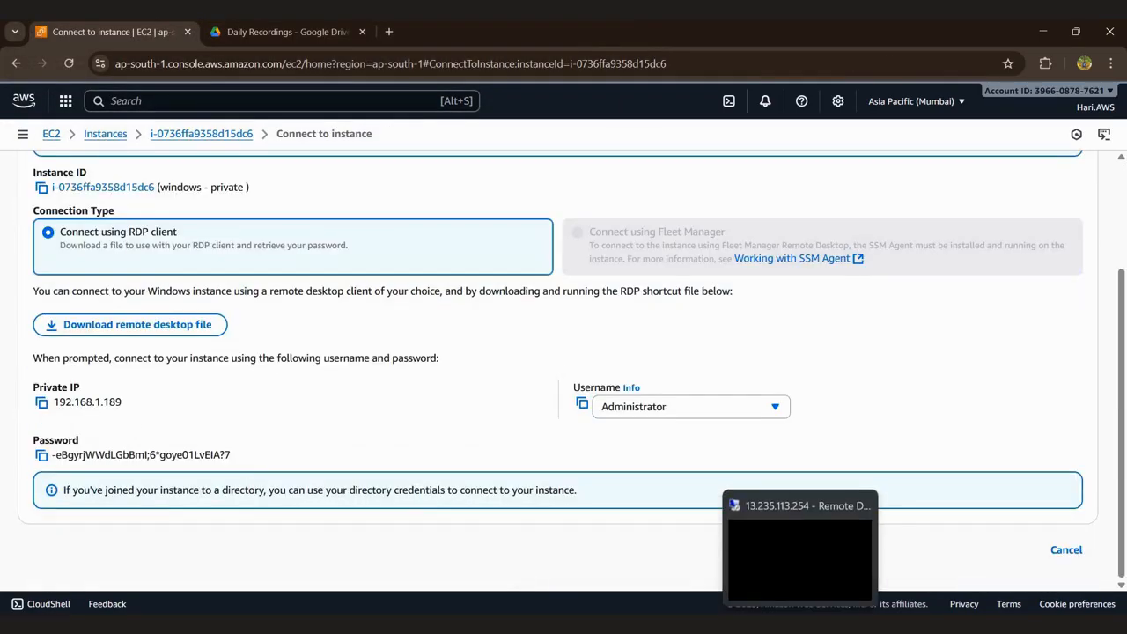
# Return to the public instance's remote session, dismiss the network discovery prompt, and launch Remote Desktop Connection inside it.
pyautogui.click(801, 625)
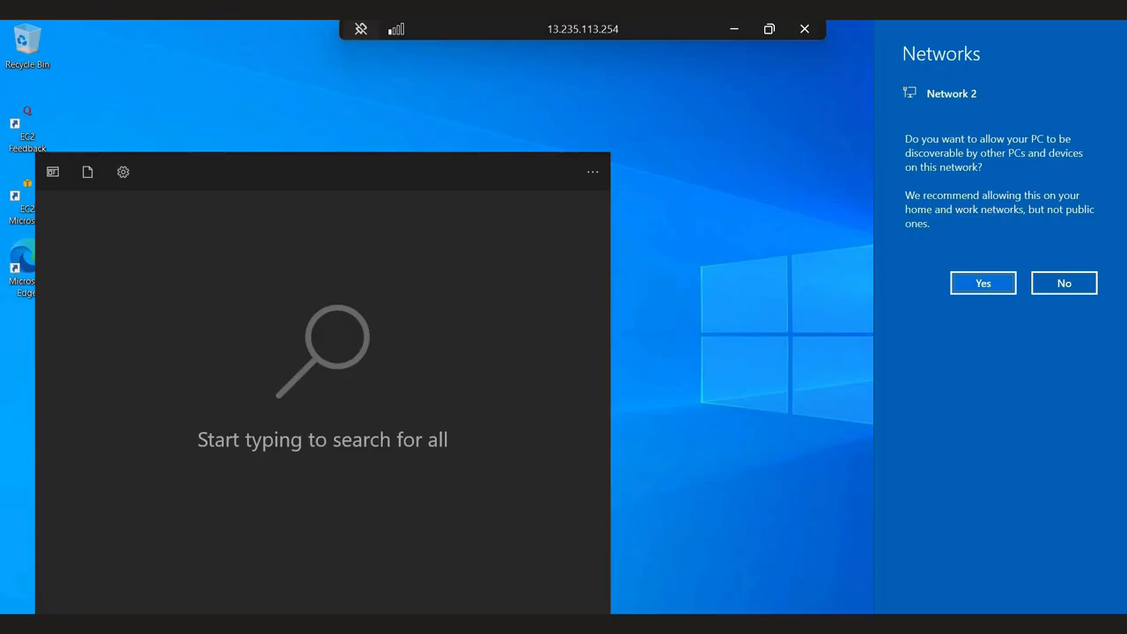
pyautogui.click(166, 467)
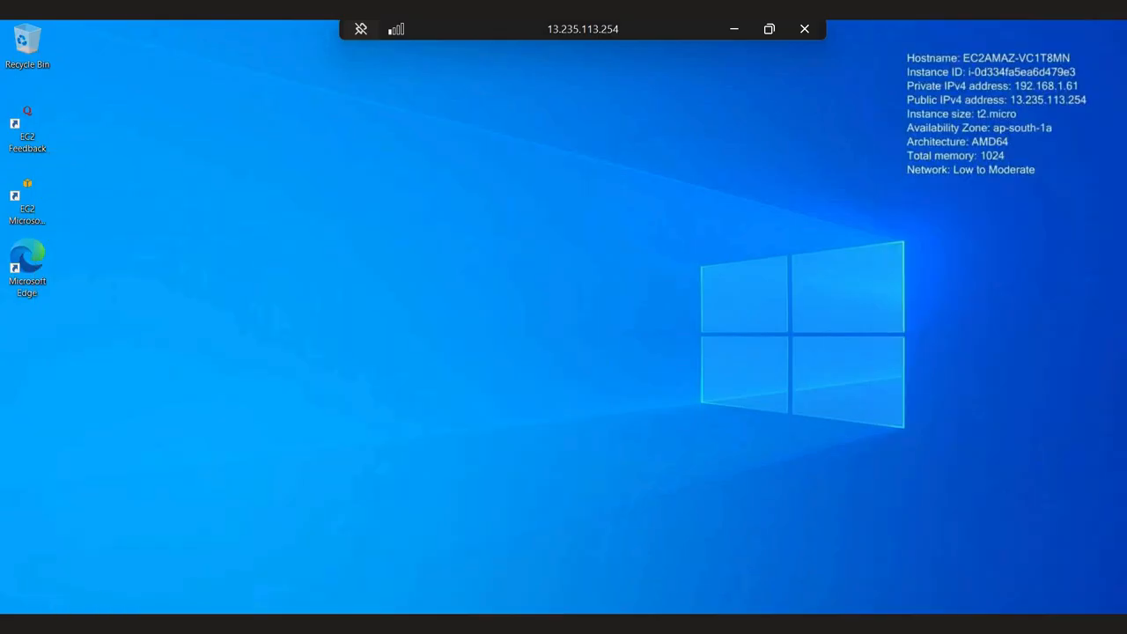
pyautogui.press('super+s')
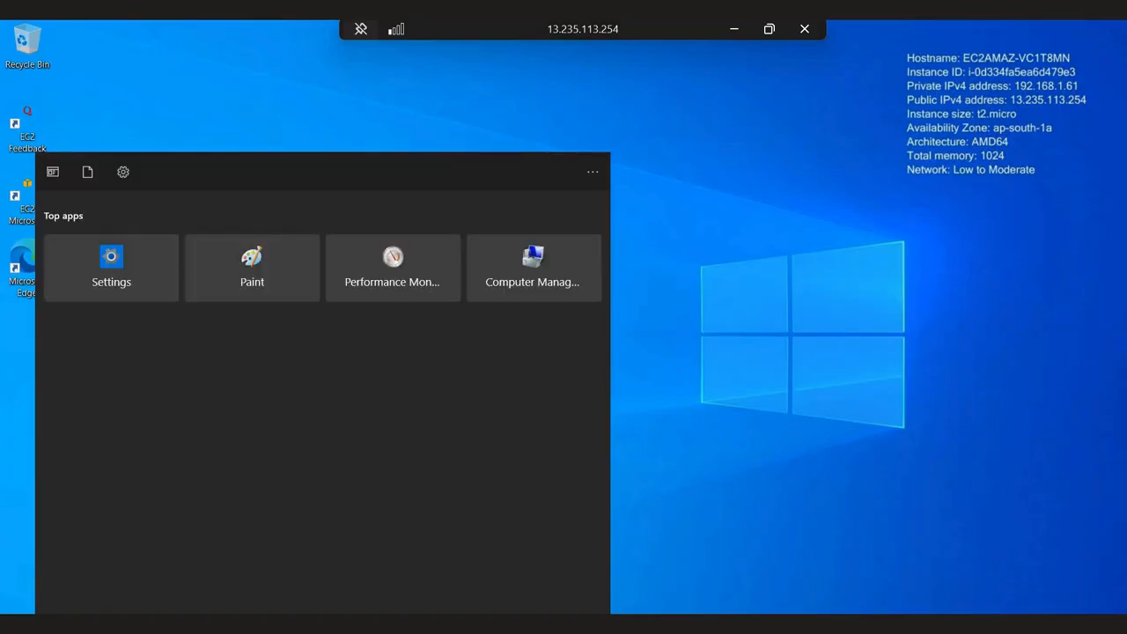
pyautogui.write('rd')
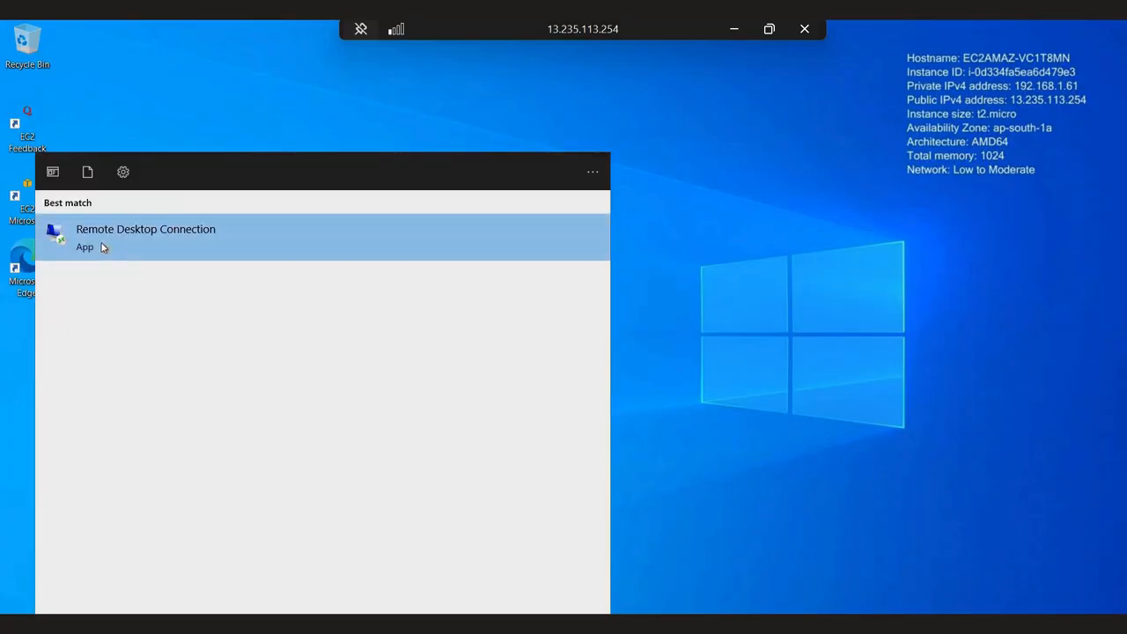
pyautogui.click(102, 247)
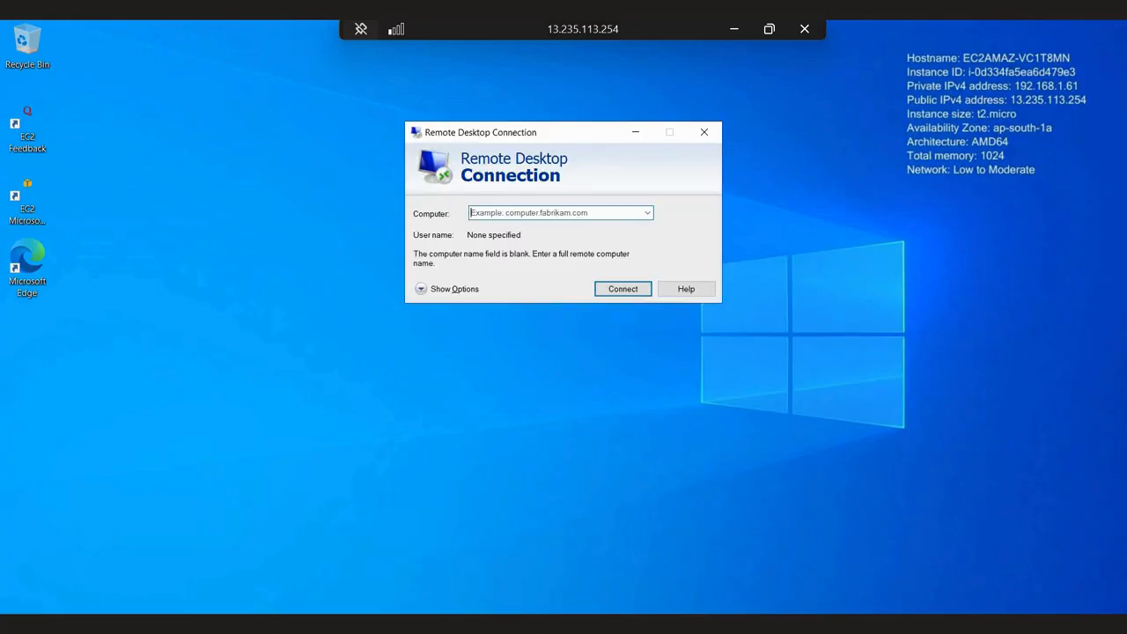
# Copy the private instance's IP 192.168.1.189 from its connection details and set it as the computer to connect to.
pyautogui.click(733, 32)
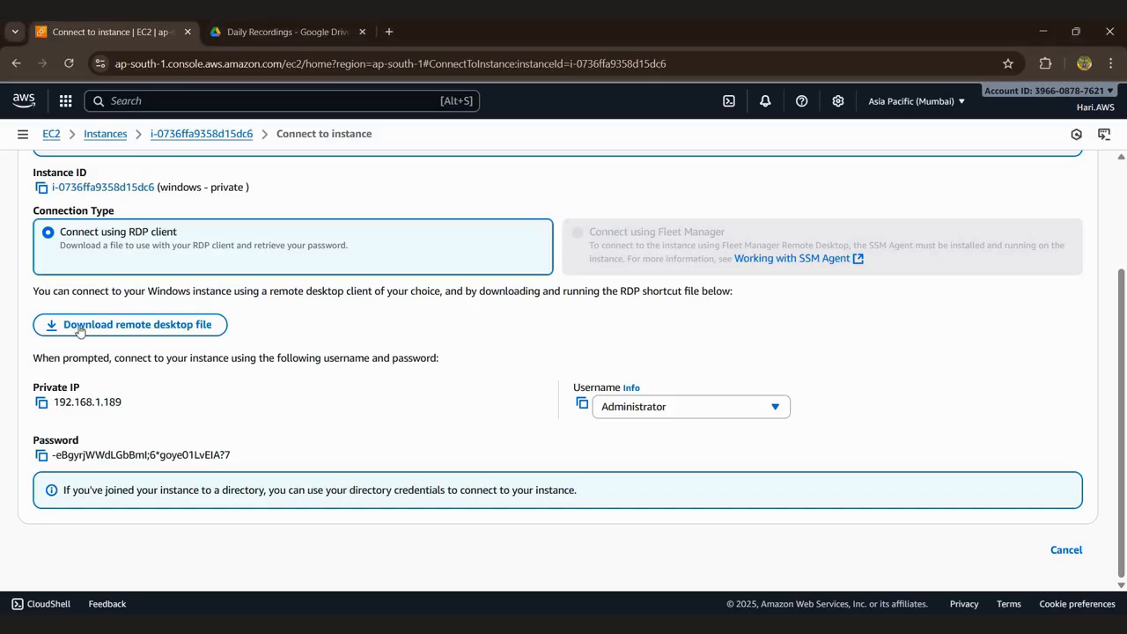
pyautogui.click(41, 403)
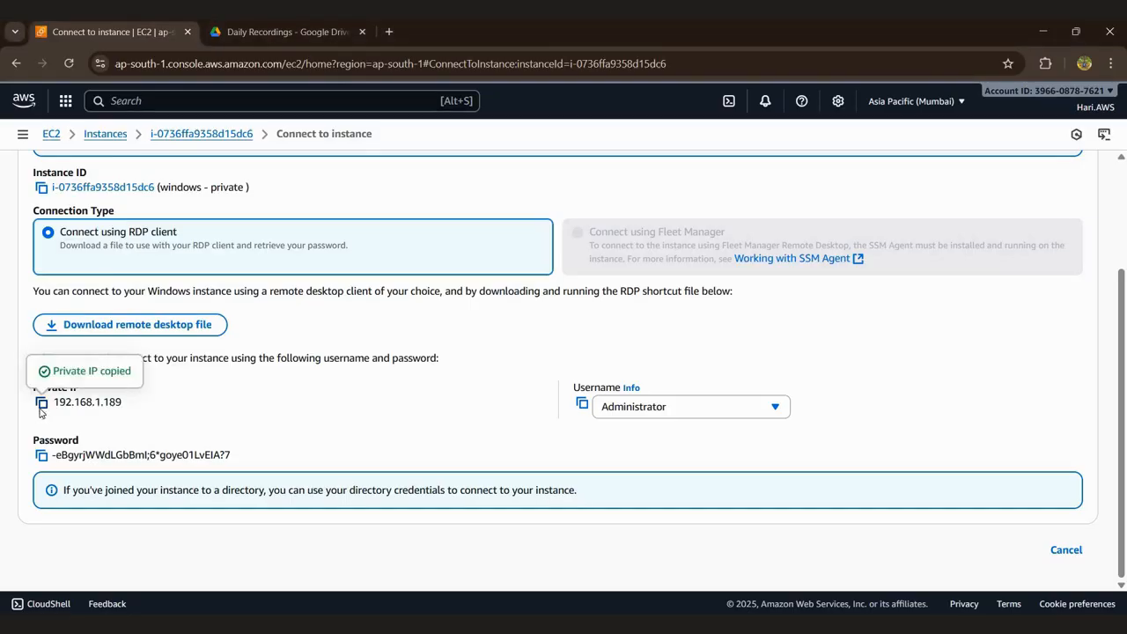
pyautogui.hotkey('alt', 'Tab')
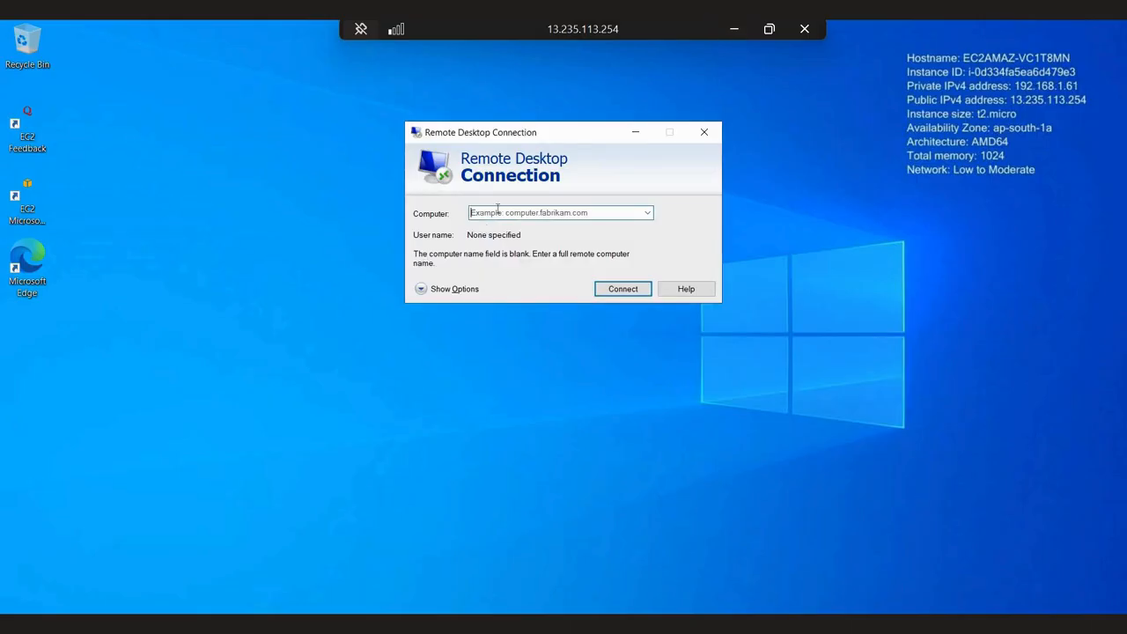
pyautogui.hotkey('ctrl', 'v')
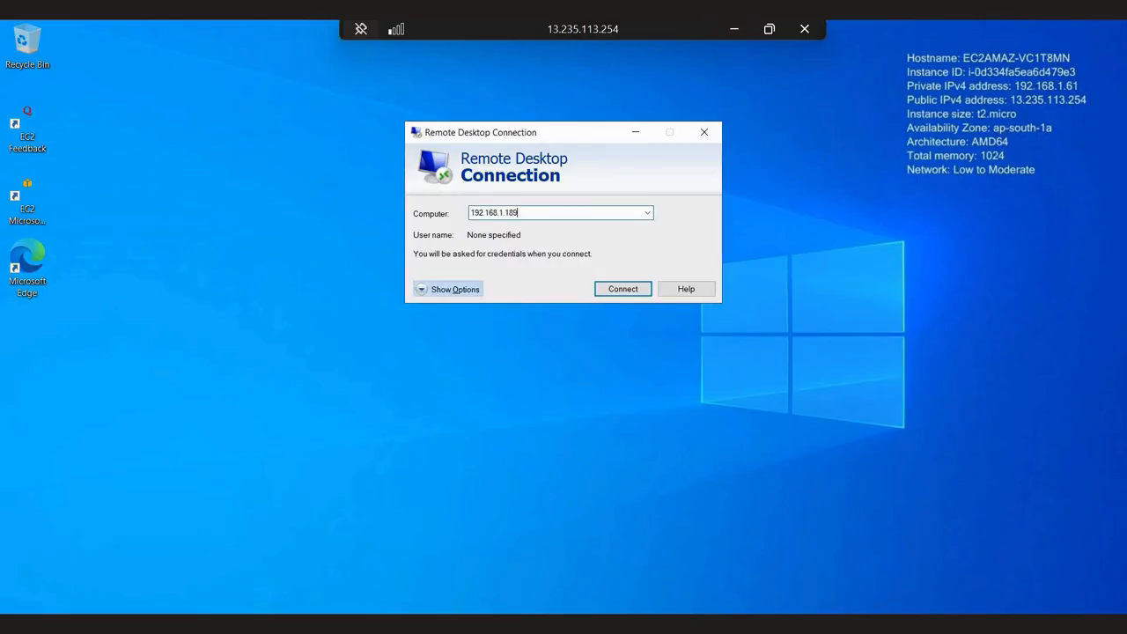
# Show the remote desktop connection's extra options and set the user name to Administrator, copied from the private instance's details.
pyautogui.click(430, 288)
pyautogui.click(738, 30)
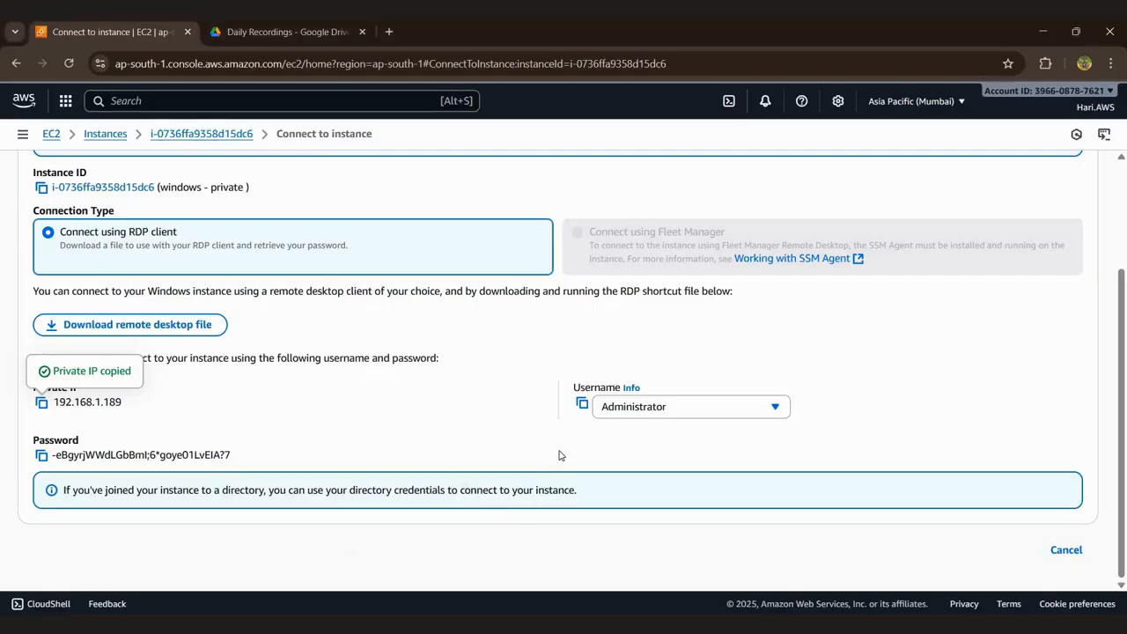
pyautogui.click(582, 404)
pyautogui.hotkey('alt', 'Tab')
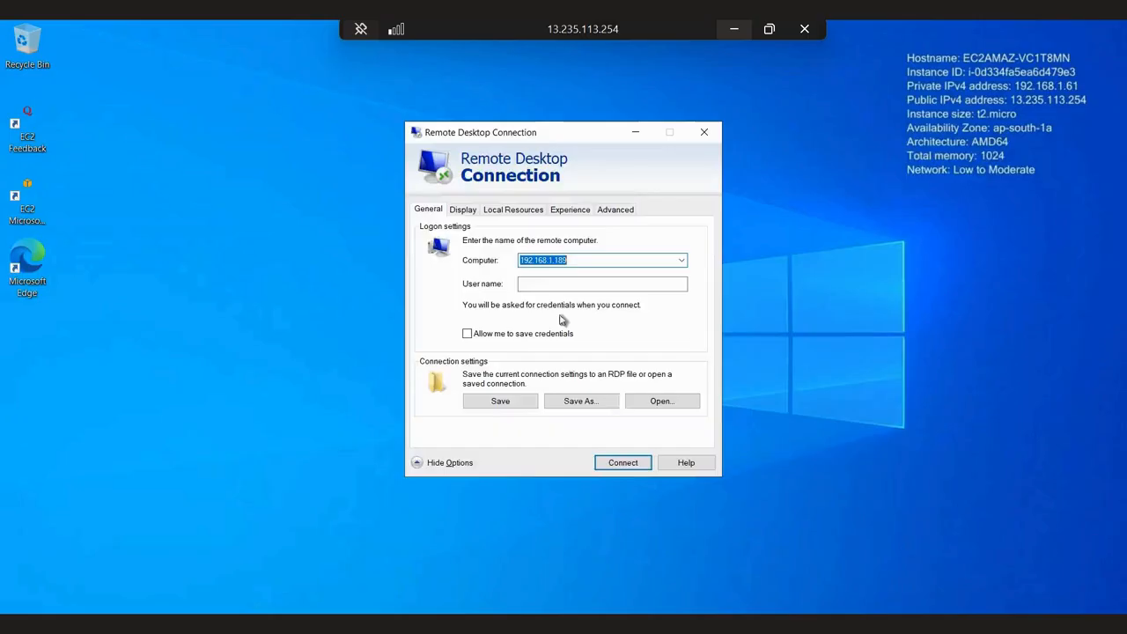
pyautogui.click(551, 283)
pyautogui.hotkey('ctrl', 'v')
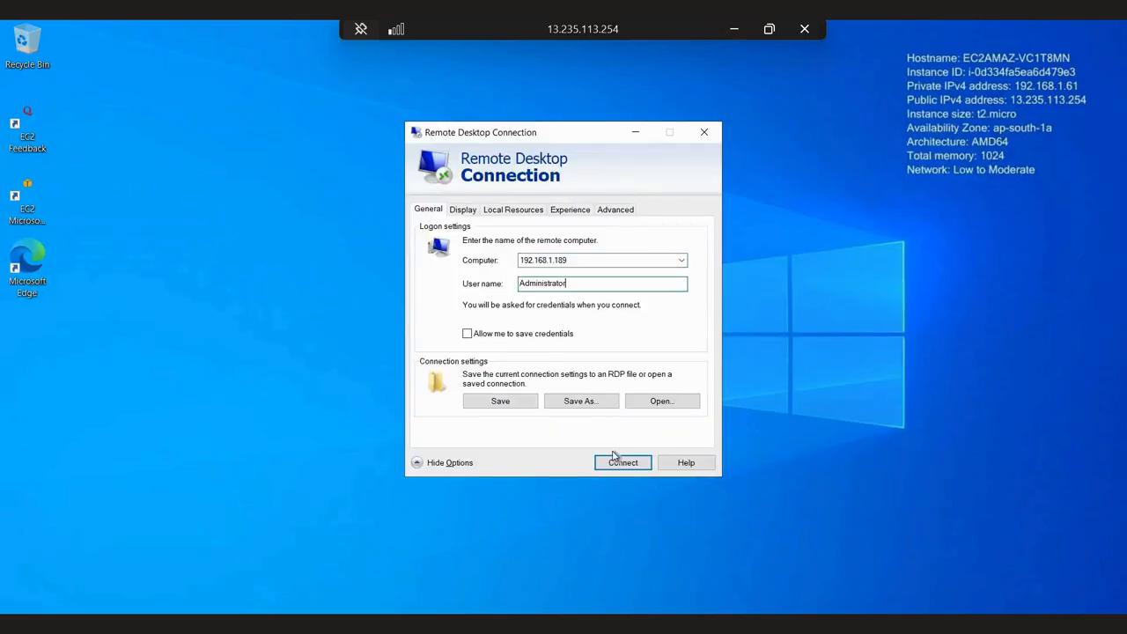
# Connect to the private instance using the administrator password copied from its connection details, and accept the untrusted certificate.
pyautogui.click(735, 30)
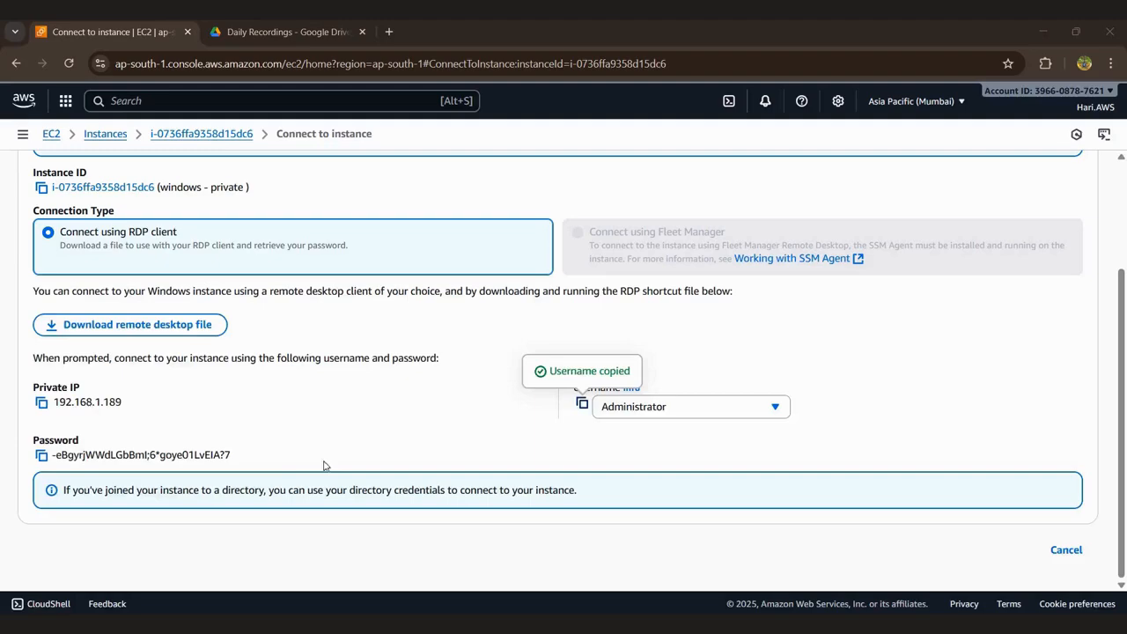
pyautogui.click(42, 457)
pyautogui.hotkey('alt', 'Tab')
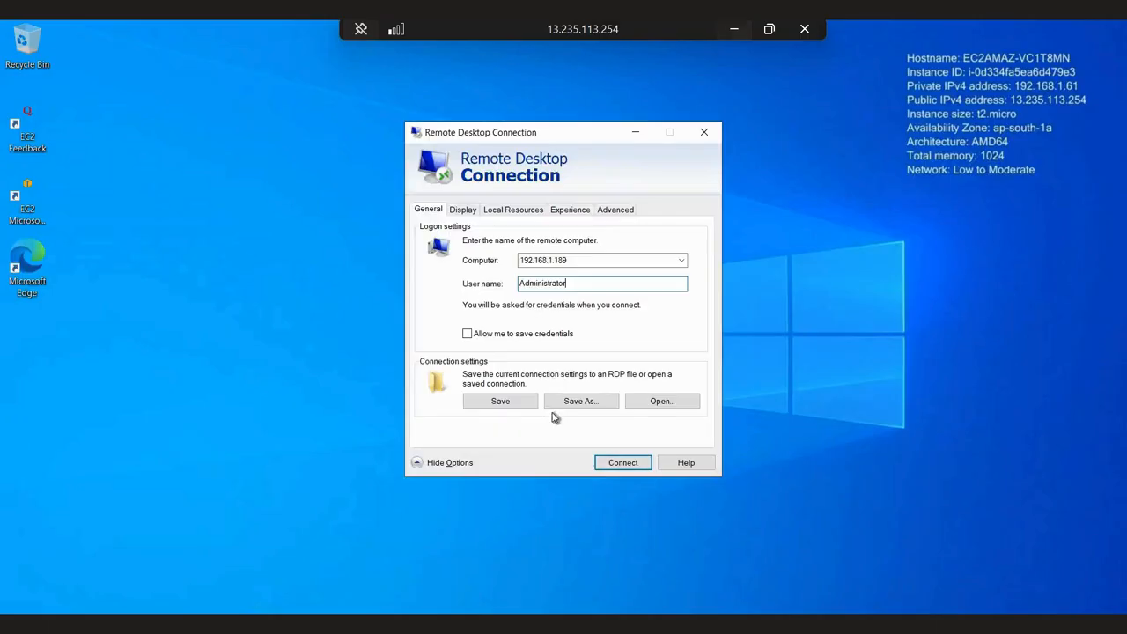
pyautogui.click(622, 461)
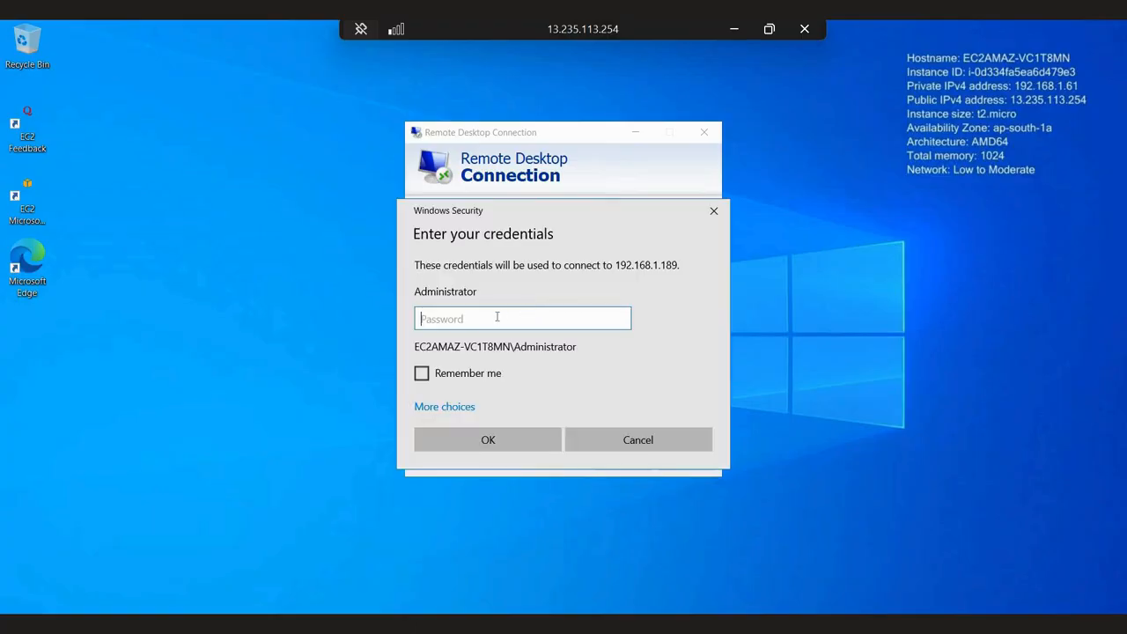
pyautogui.hotkey('ctrl', 'v')
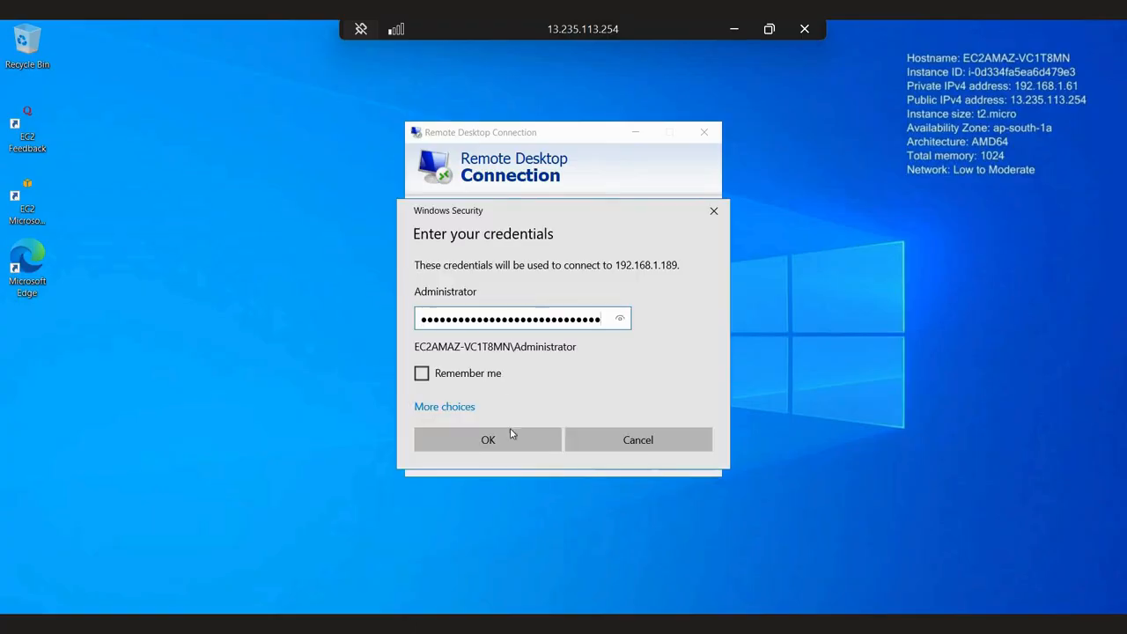
pyautogui.click(510, 443)
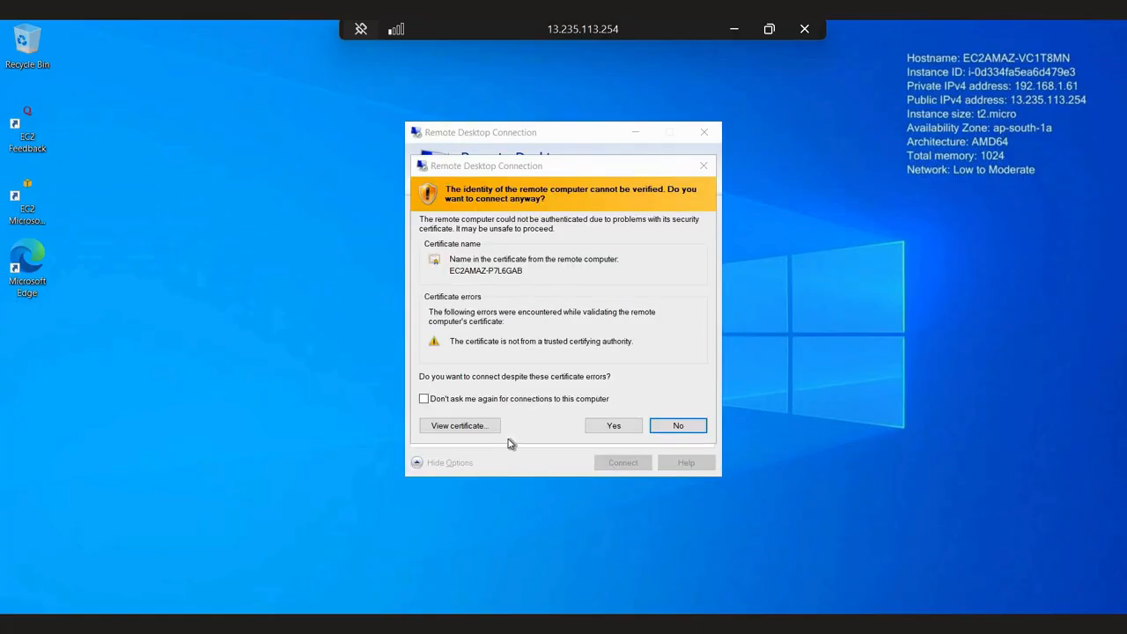
pyautogui.click(604, 428)
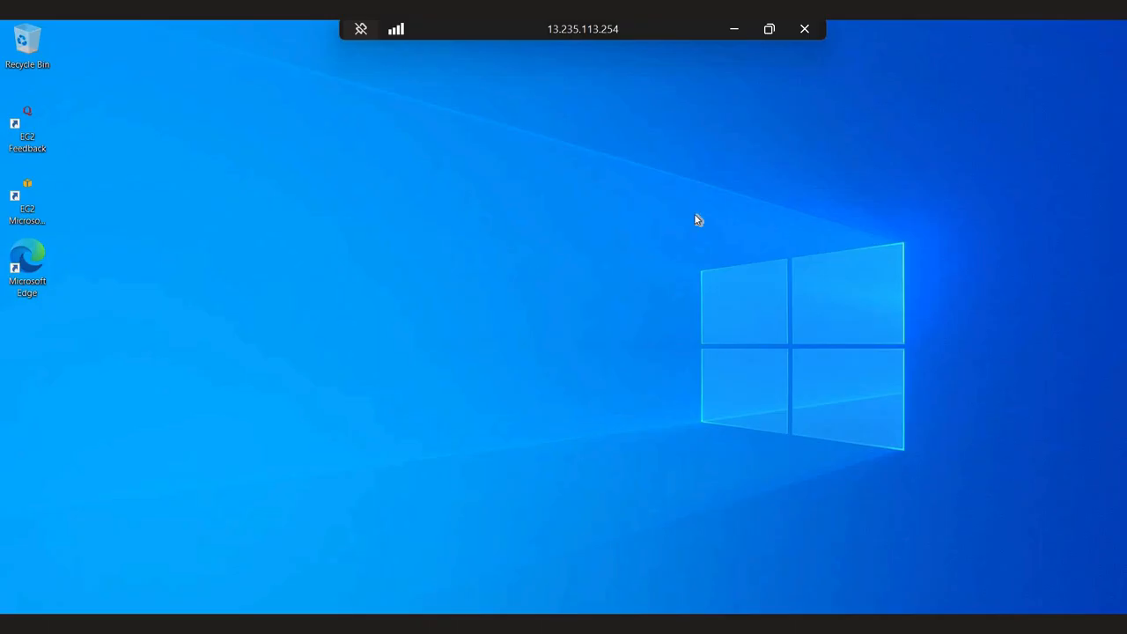
# Leave full screen to show the 192.168.1.189 session nested inside the public instance's desktop, and maximize both sessions again.
pyautogui.doubleClick(625, 31)
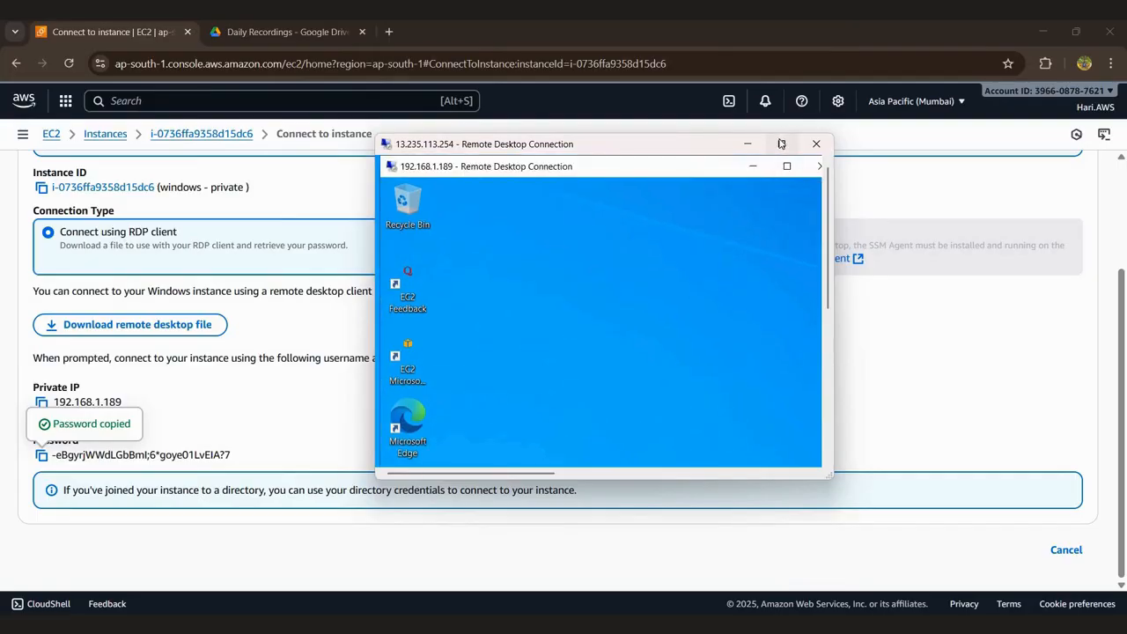
pyautogui.click(780, 144)
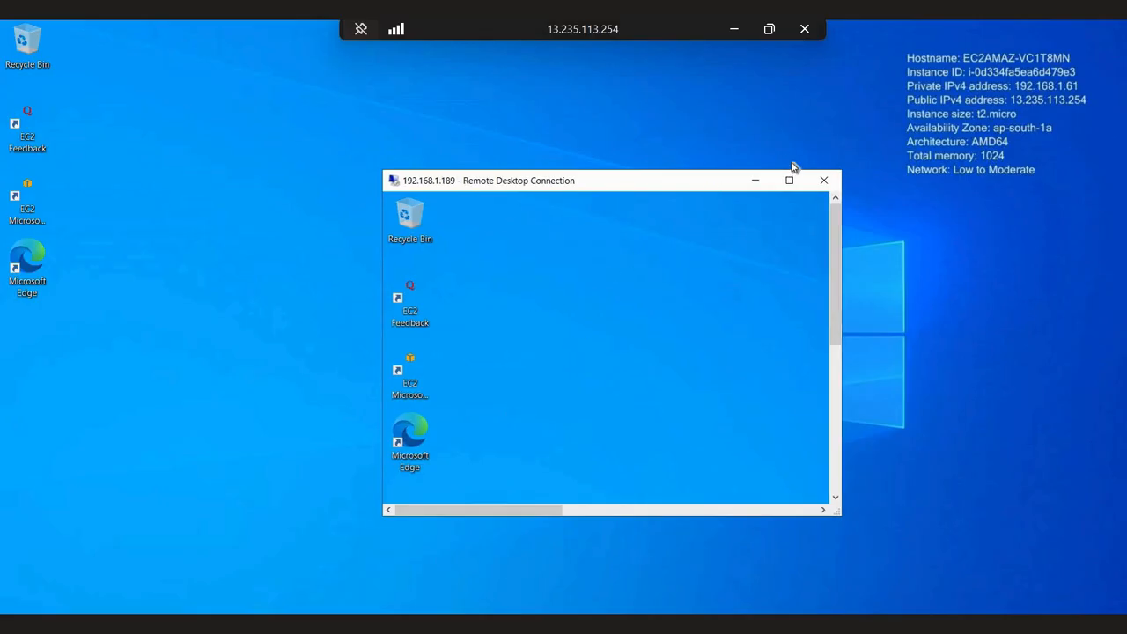
pyautogui.click(790, 180)
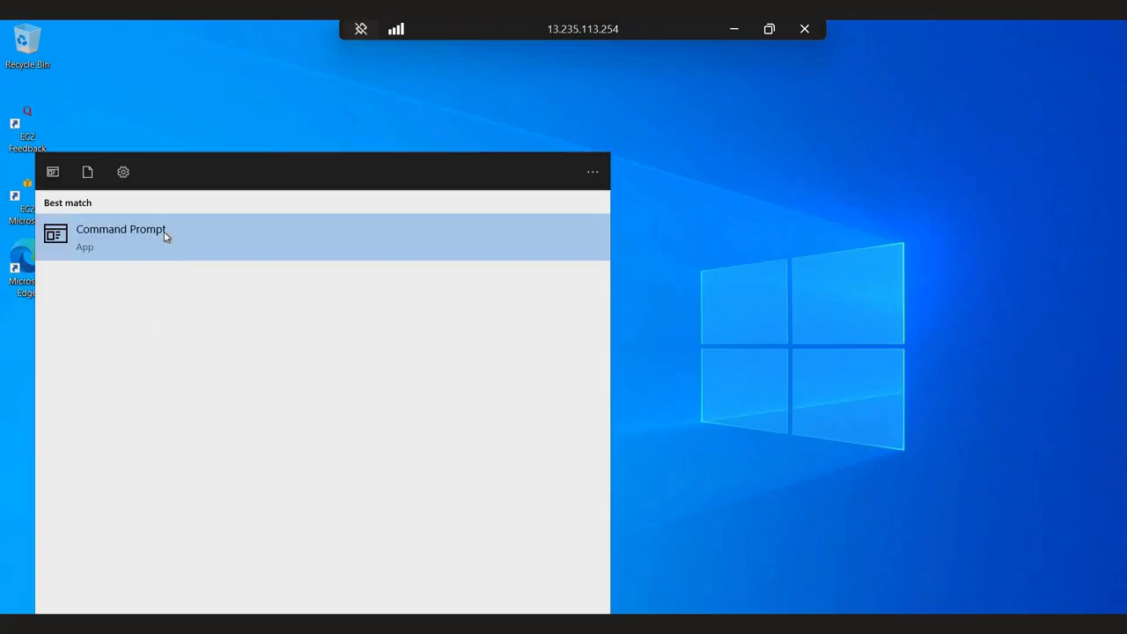
# Ping facebook.com from the private instance's Command Prompt, stop the ping, and close the Command Prompt window.
pyautogui.click(164, 235)
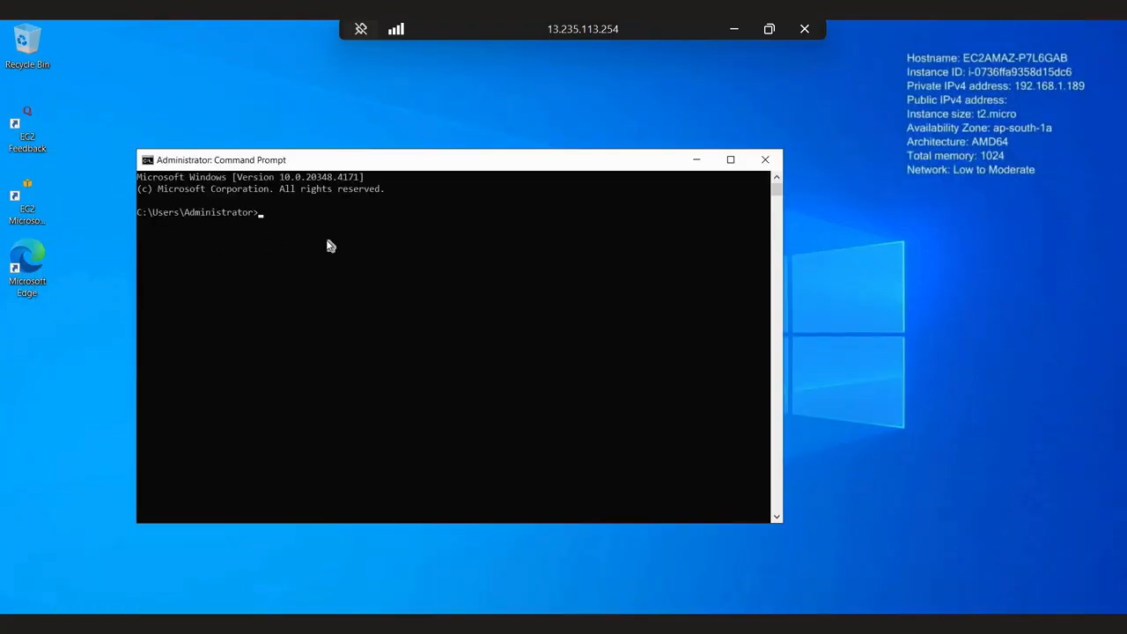
pyautogui.write('pinf')
pyautogui.press('BackSpace')
pyautogui.write('g')
pyautogui.press('BackSpace')
pyautogui.press('BackSpace')
pyautogui.write('g facebook.com')
pyautogui.press('Return')
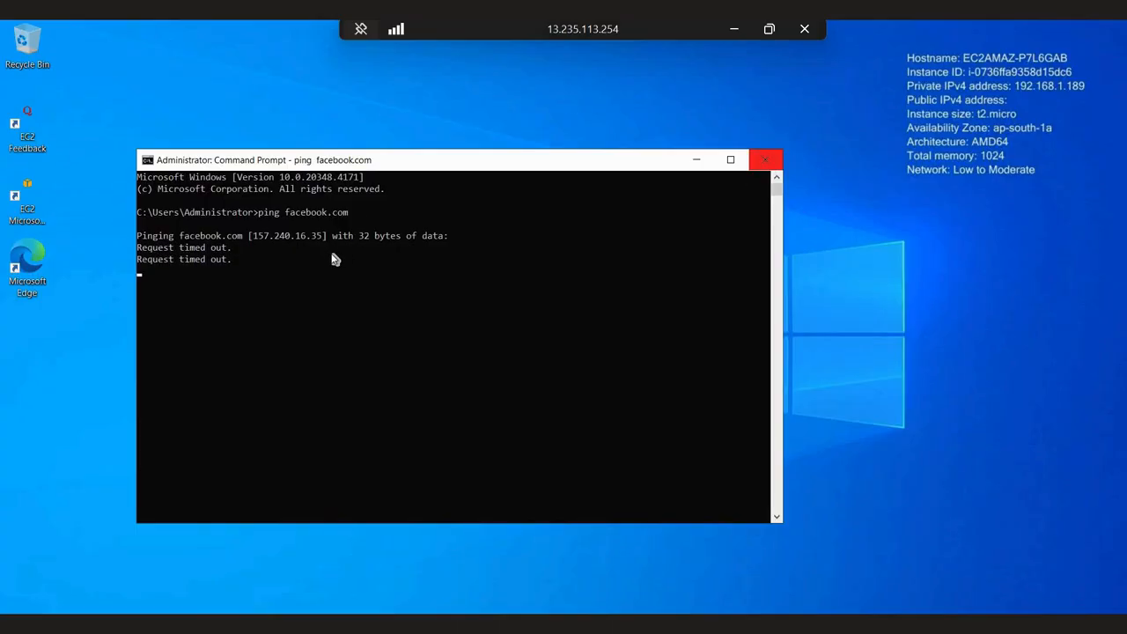
pyautogui.hotkey('ctrl', 'c')
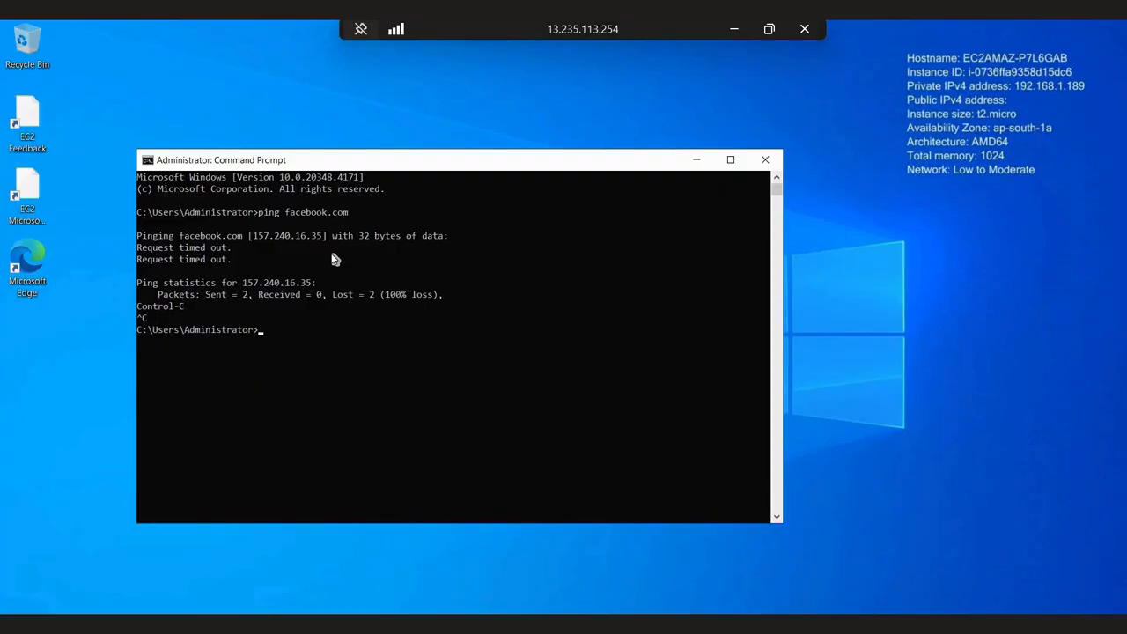
pyautogui.click(767, 161)
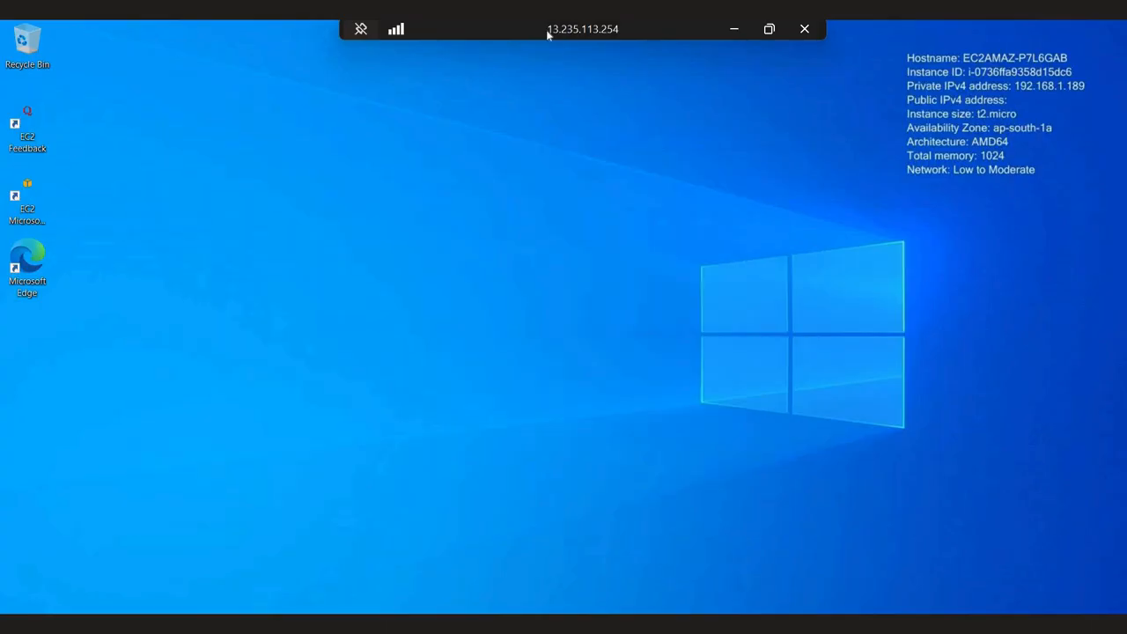
# Take the remote sessions out of full screen and bring the public instance's desktop back to full size.
pyautogui.press('ctrl+alt+Break')
pyautogui.moveTo(582, 125); pyautogui.dragTo(582, 130)
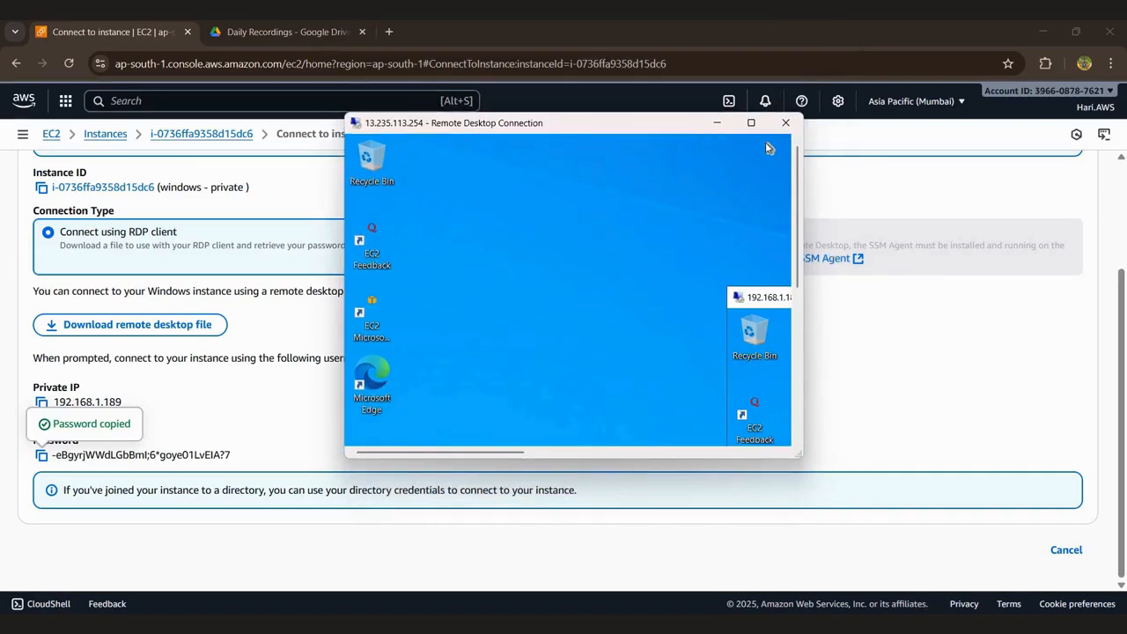
pyautogui.click(751, 123)
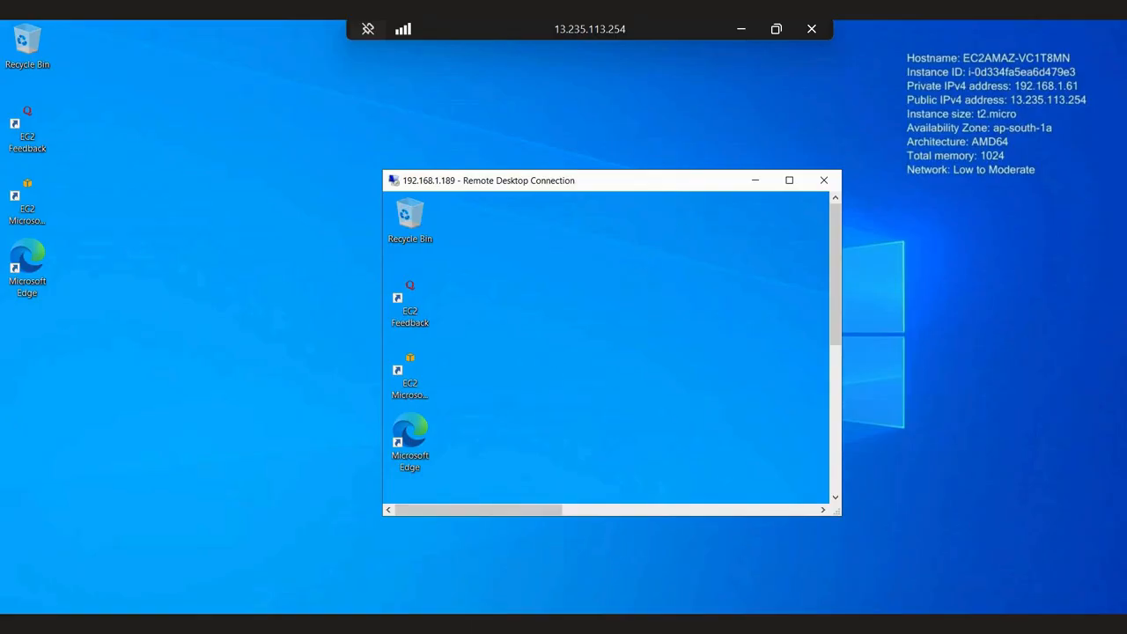
# Ping facebook.com from the public instance's Command Prompt, close the prompt, and maximize the nested 192.168.1.189 session.
pyautogui.press('super+s')
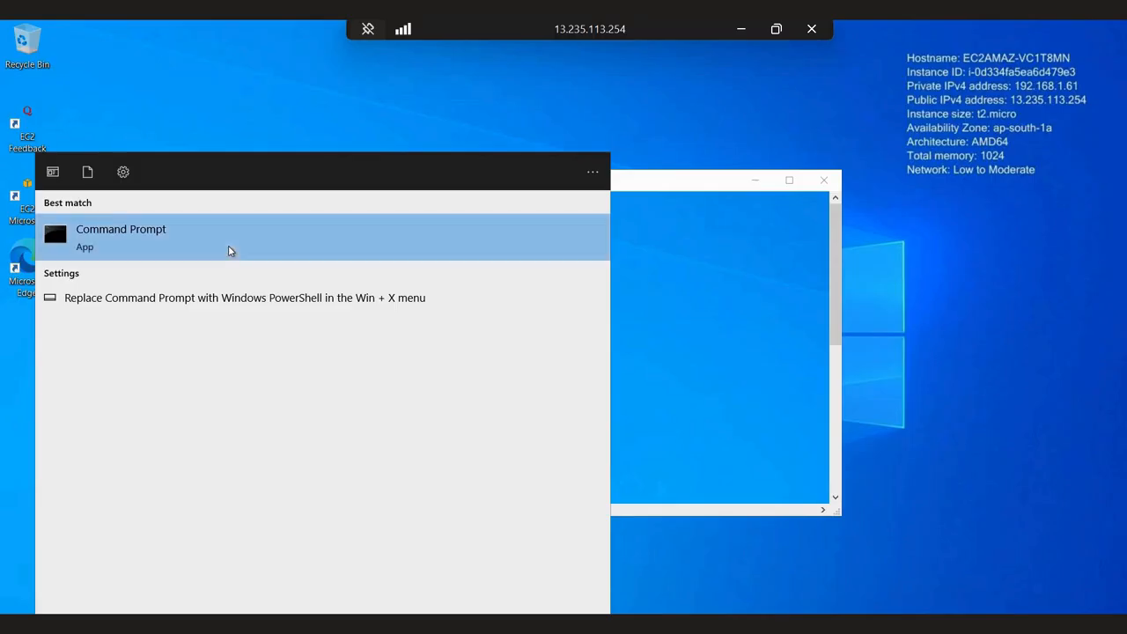
pyautogui.click(230, 251)
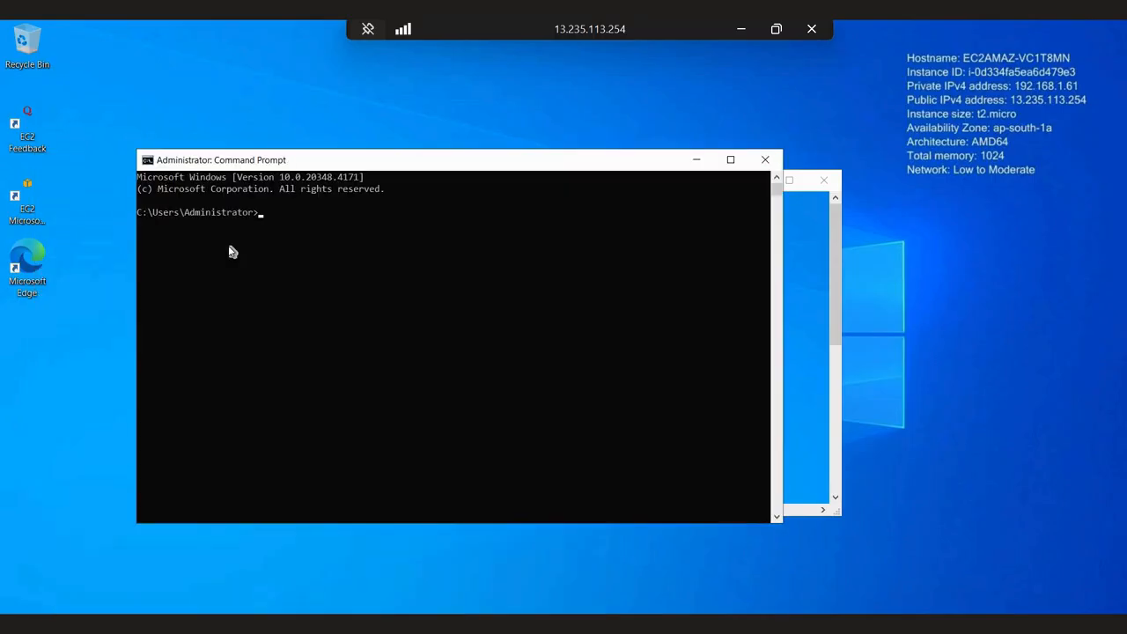
pyautogui.write('ping facebook.com')
pyautogui.press('Return')
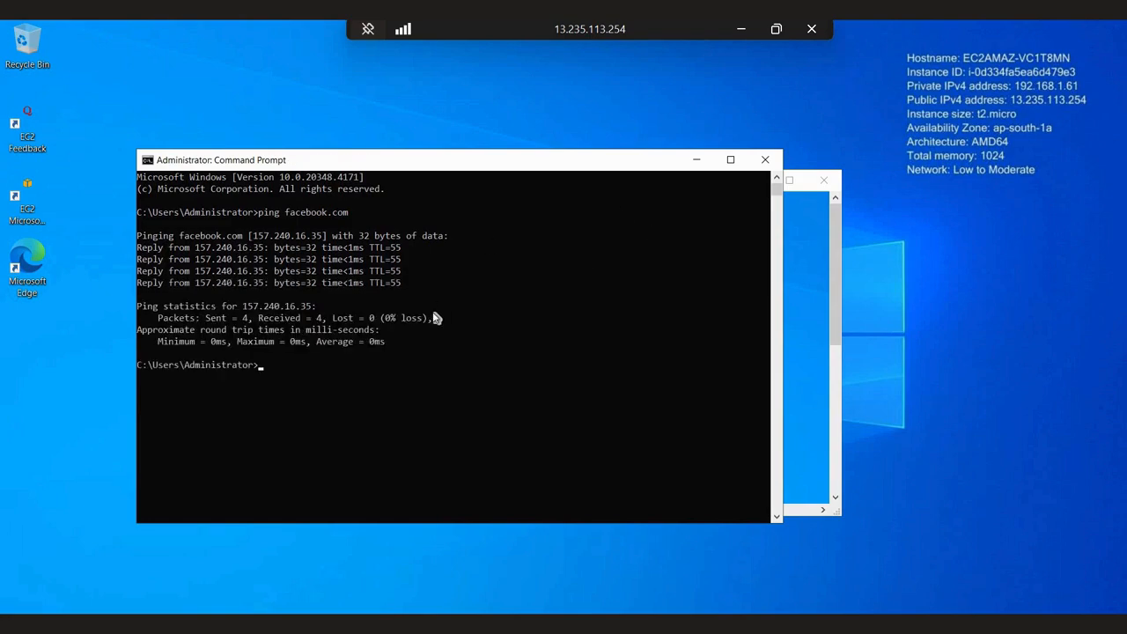
pyautogui.click(764, 163)
pyautogui.click(790, 181)
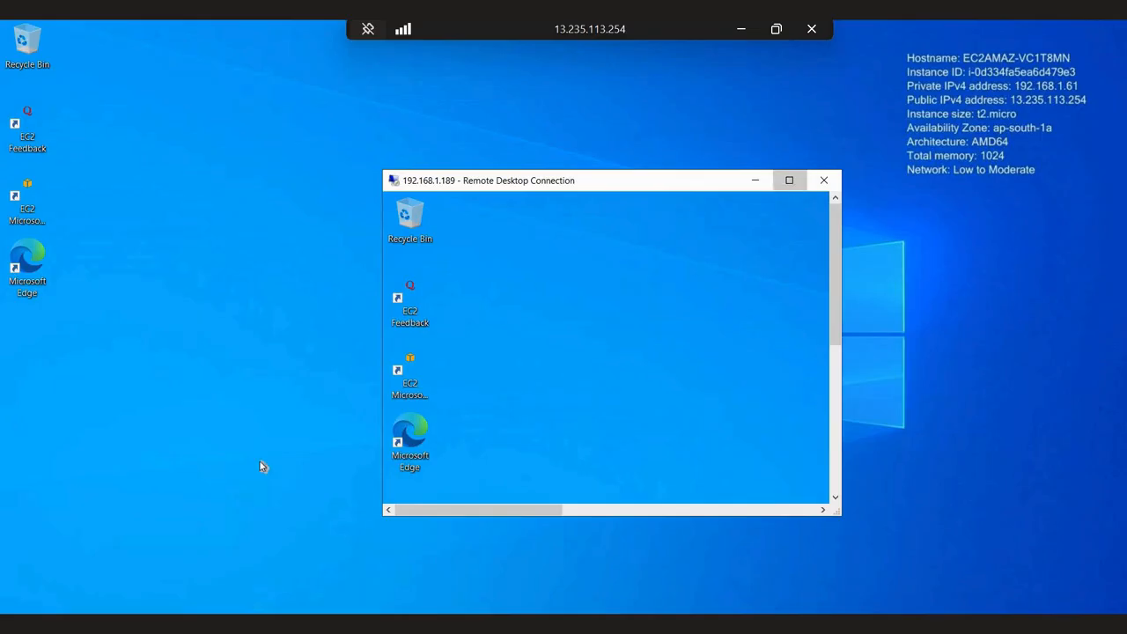
# Ping whatsapp.com from a Command Prompt on the private instance 192.168.1.189, and close the prompt window.
pyautogui.press('super')
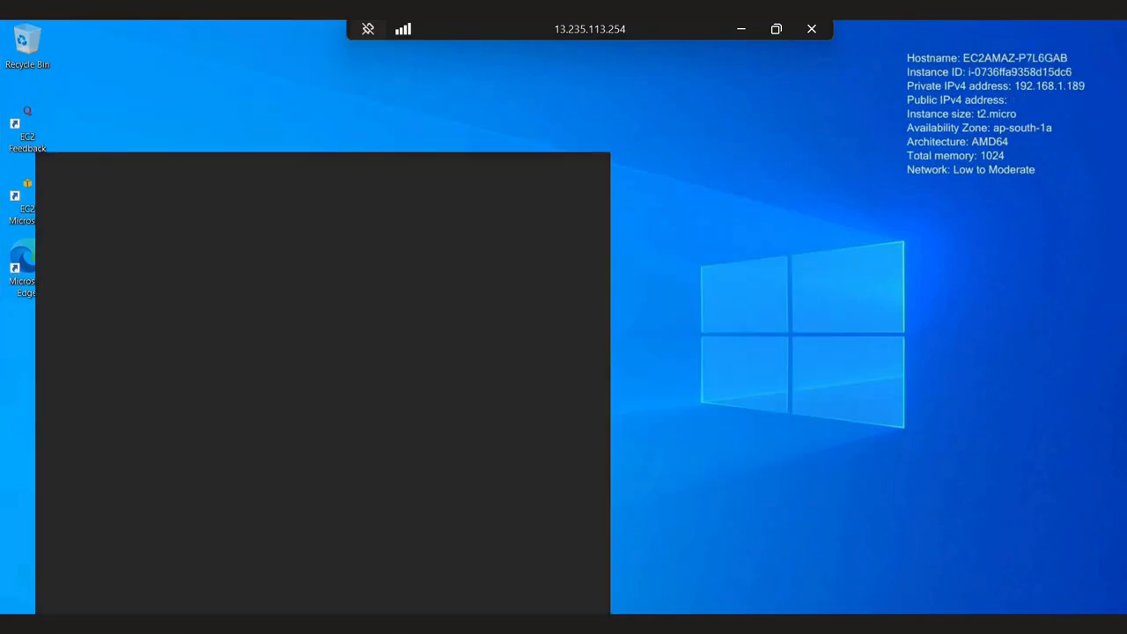
pyautogui.write('cmd')
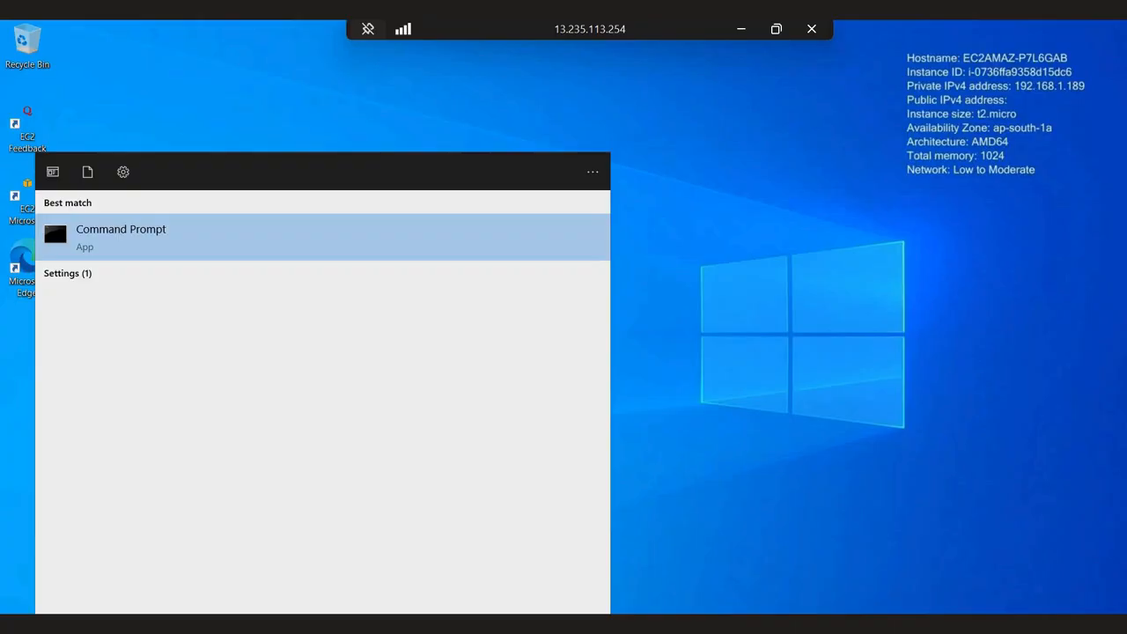
pyautogui.press('Return')
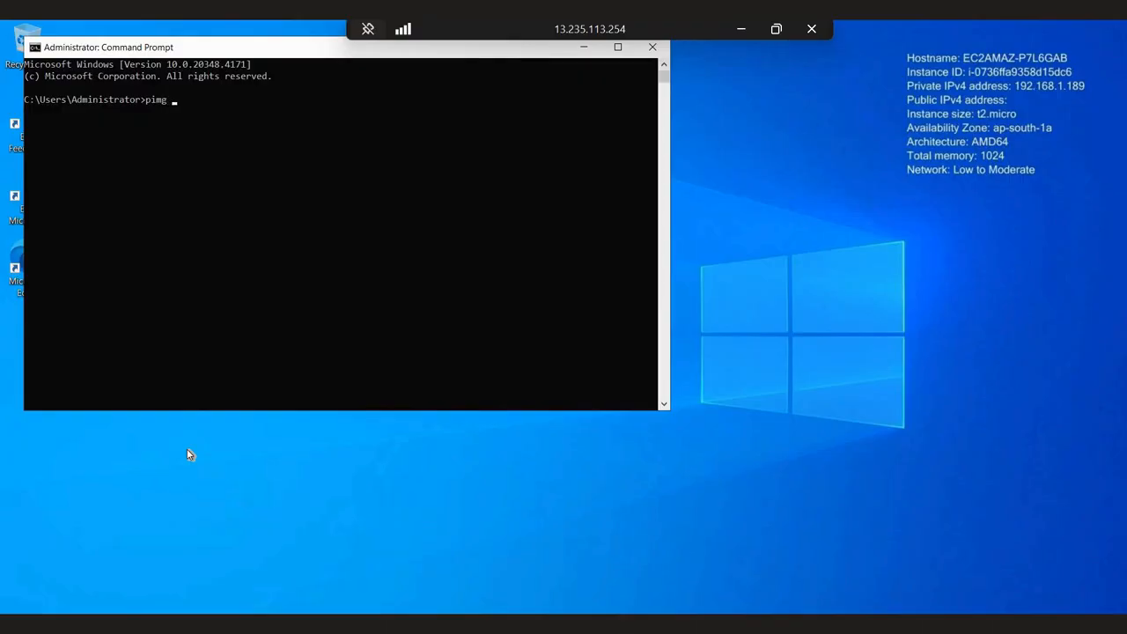
pyautogui.press('BackSpace')
pyautogui.press('BackSpace')
pyautogui.press('BackSpace')
pyautogui.press('Return')
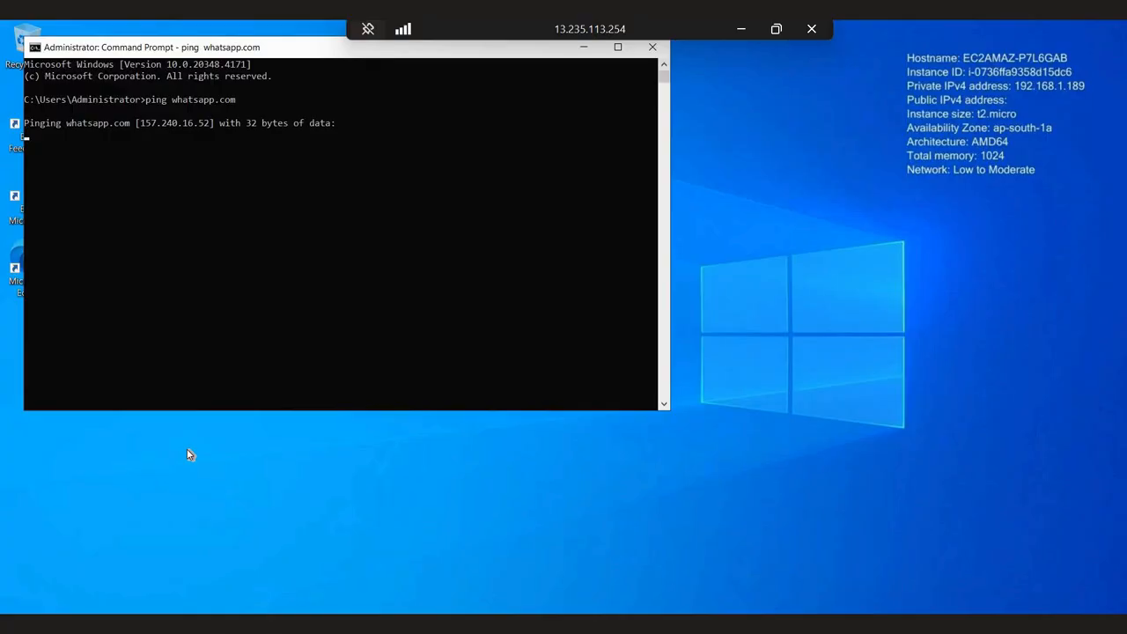
pyautogui.click(652, 48)
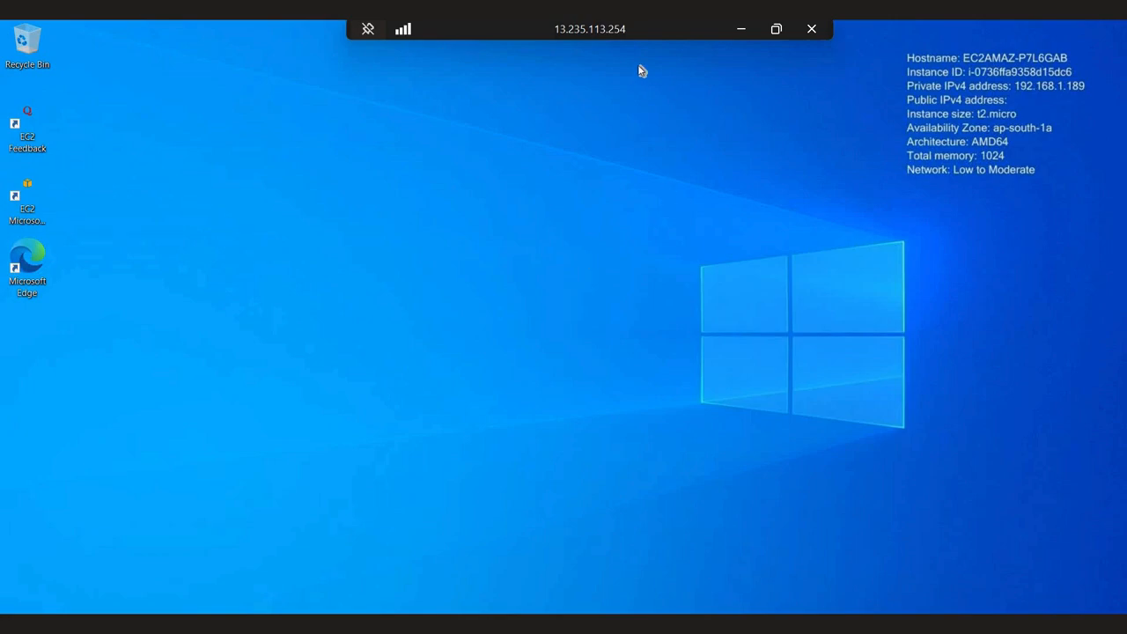
# Return to the public instance's full-size desktop, ping whatsapp.com from its Command Prompt, and close the prompt.
pyautogui.click(776, 29)
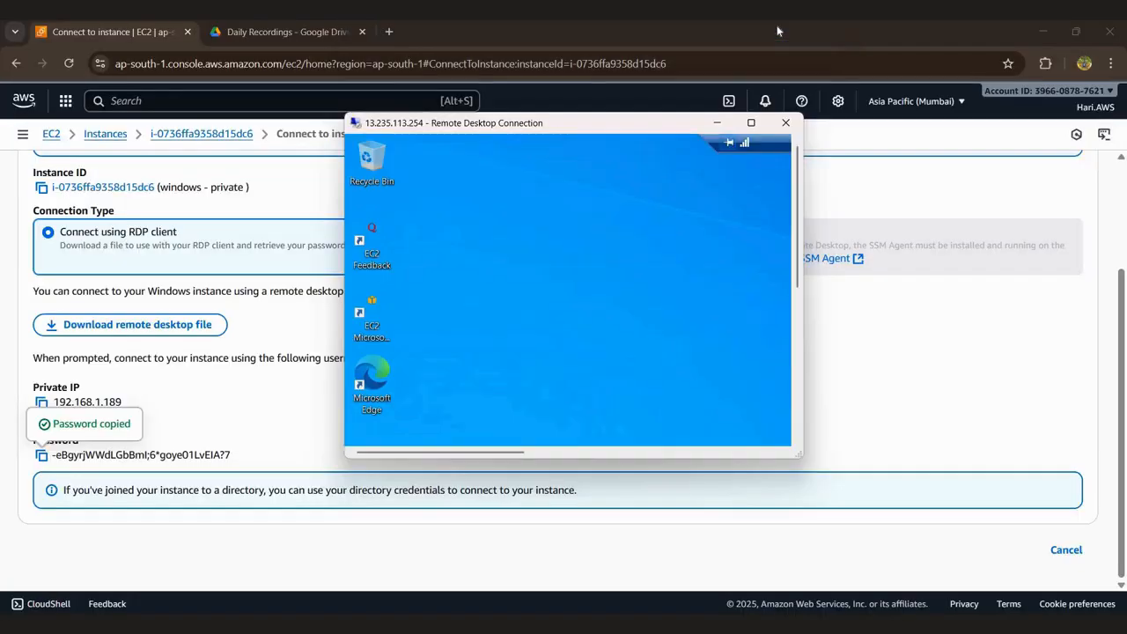
pyautogui.click(750, 124)
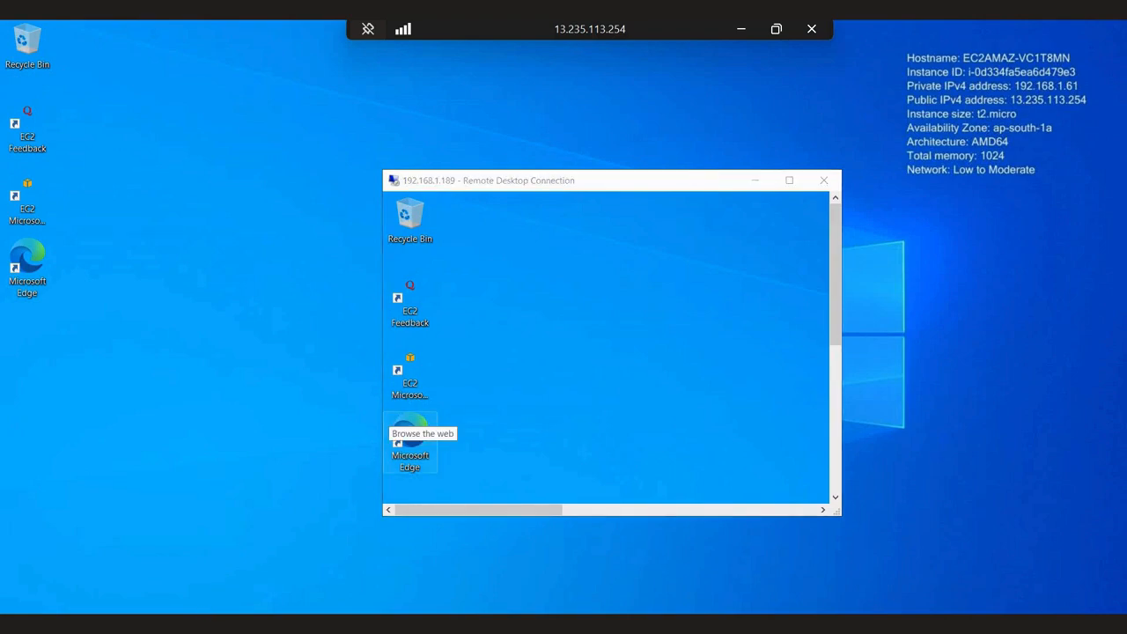
pyautogui.press('super')
pyautogui.write('cmd')
pyautogui.press('Return')
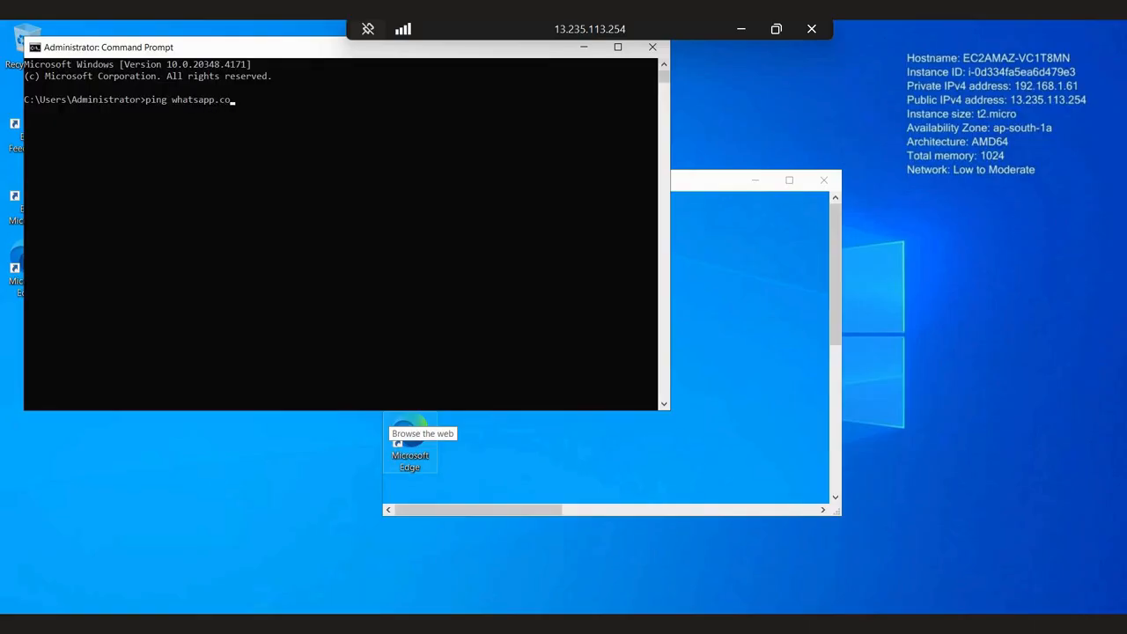
pyautogui.press('Return')
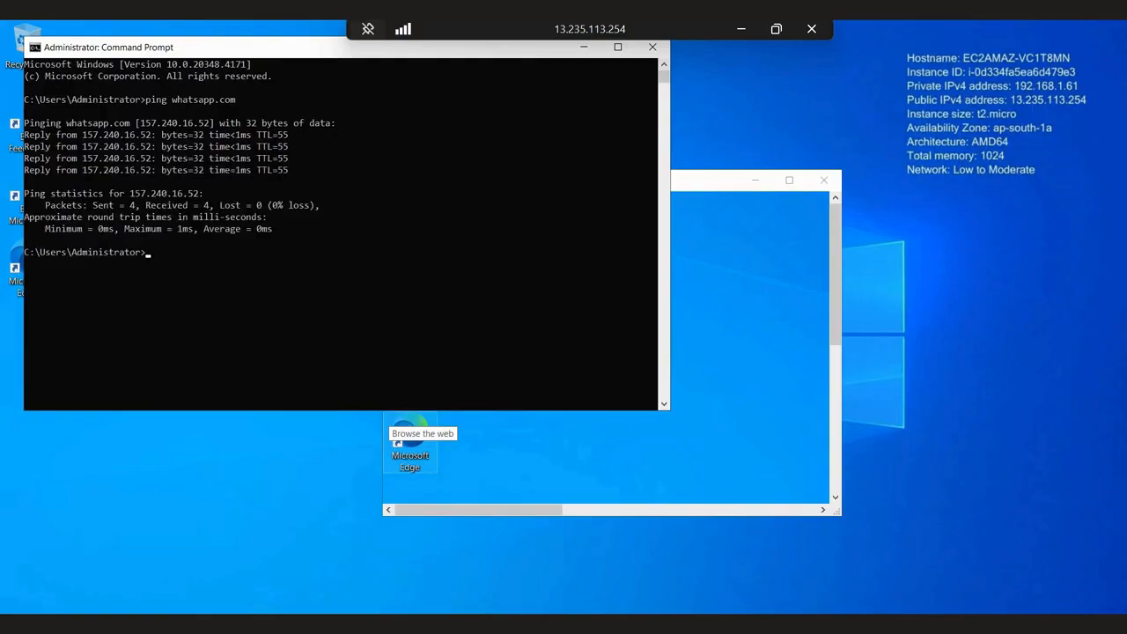
pyautogui.click(656, 54)
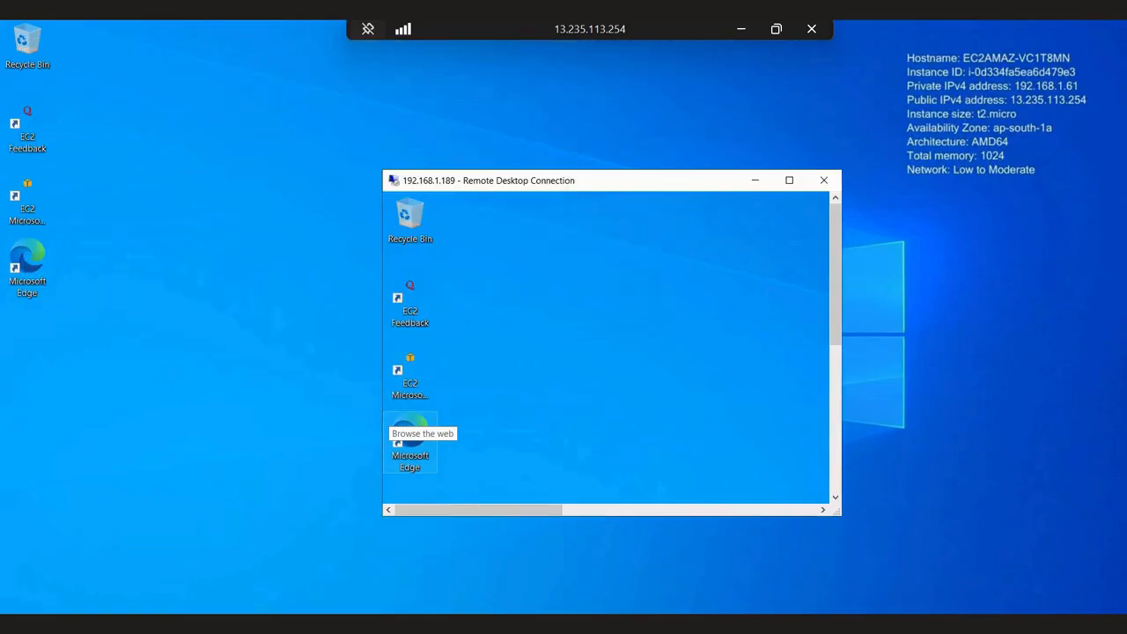
# Minimize the remote session and open the list of NAT gateways in the AWS VPC console.
pyautogui.click(745, 32)
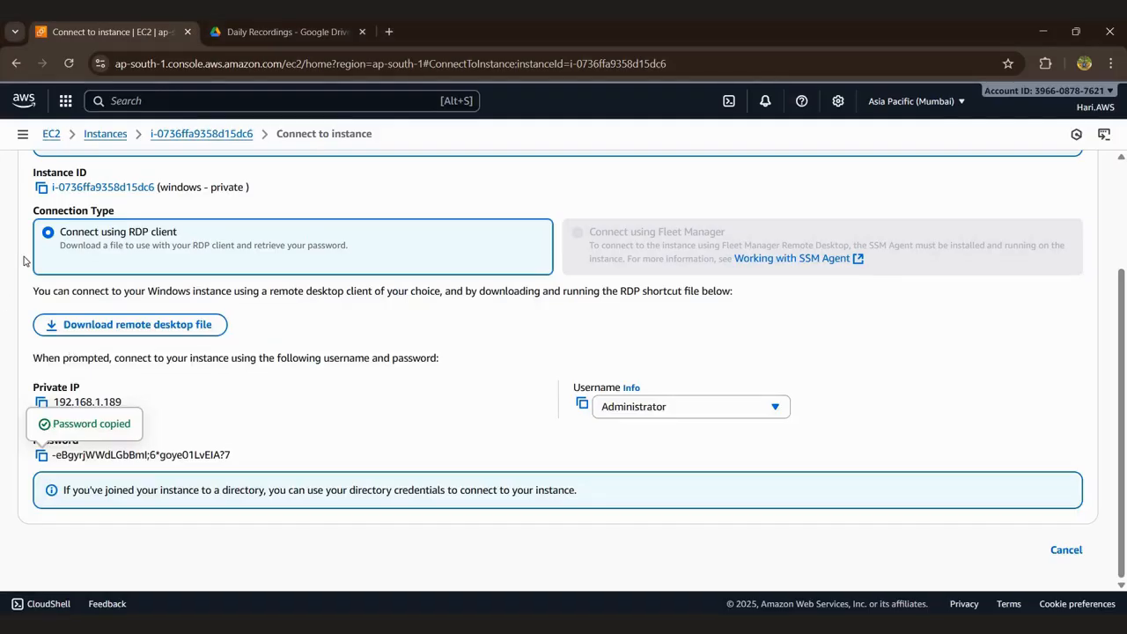
pyautogui.hotkey('alt', 's')
pyautogui.write('c')
pyautogui.press('BackSpace')
pyautogui.write('vpc')
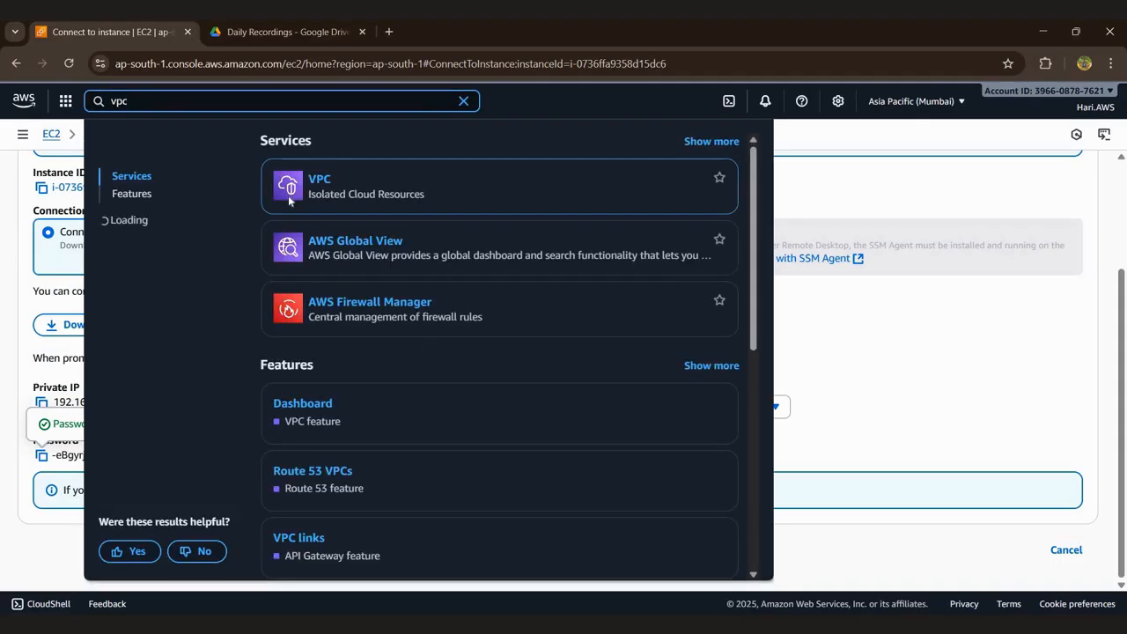
pyautogui.click(319, 179)
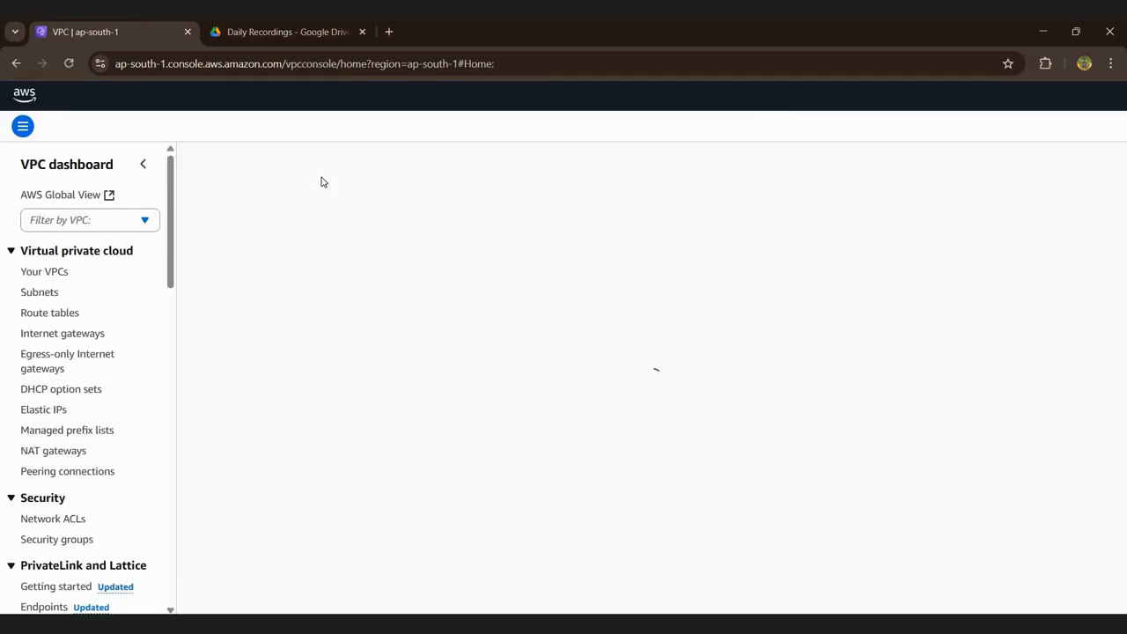
pyautogui.click(53, 459)
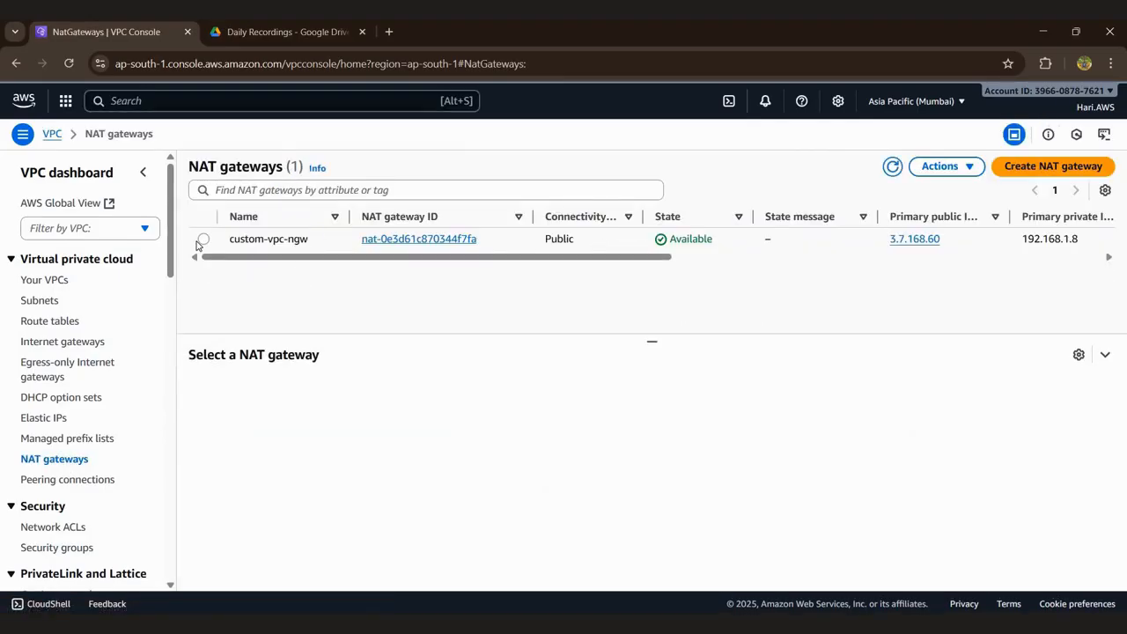
# Delete the NAT gateway custom-vpc-ngw, entering "delete" to confirm.
pyautogui.click(202, 240)
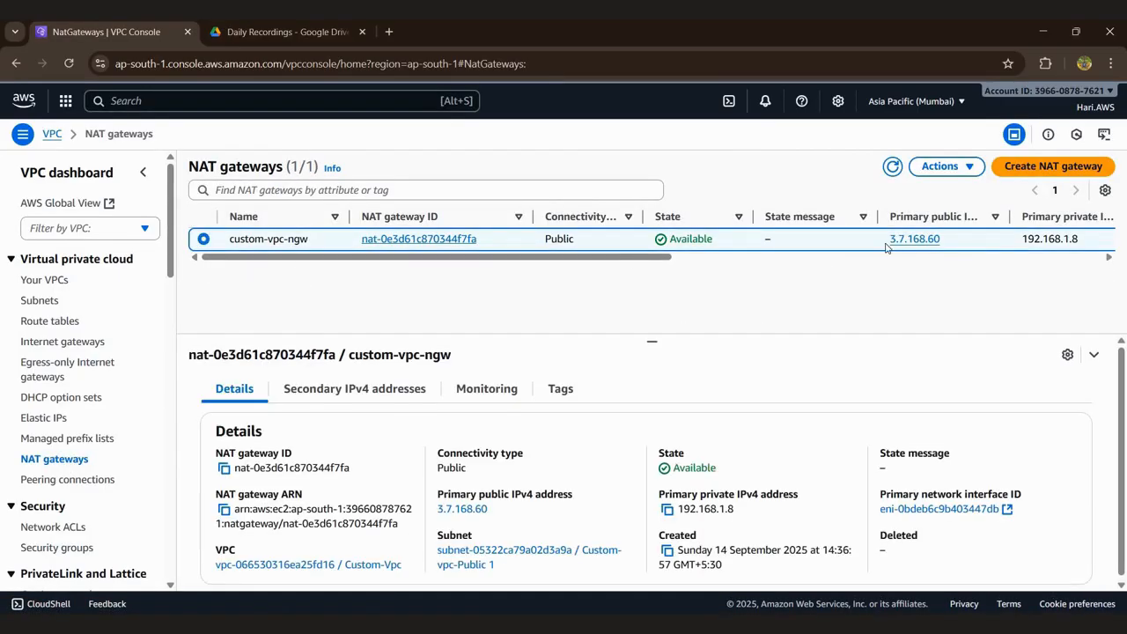
pyautogui.click(944, 166)
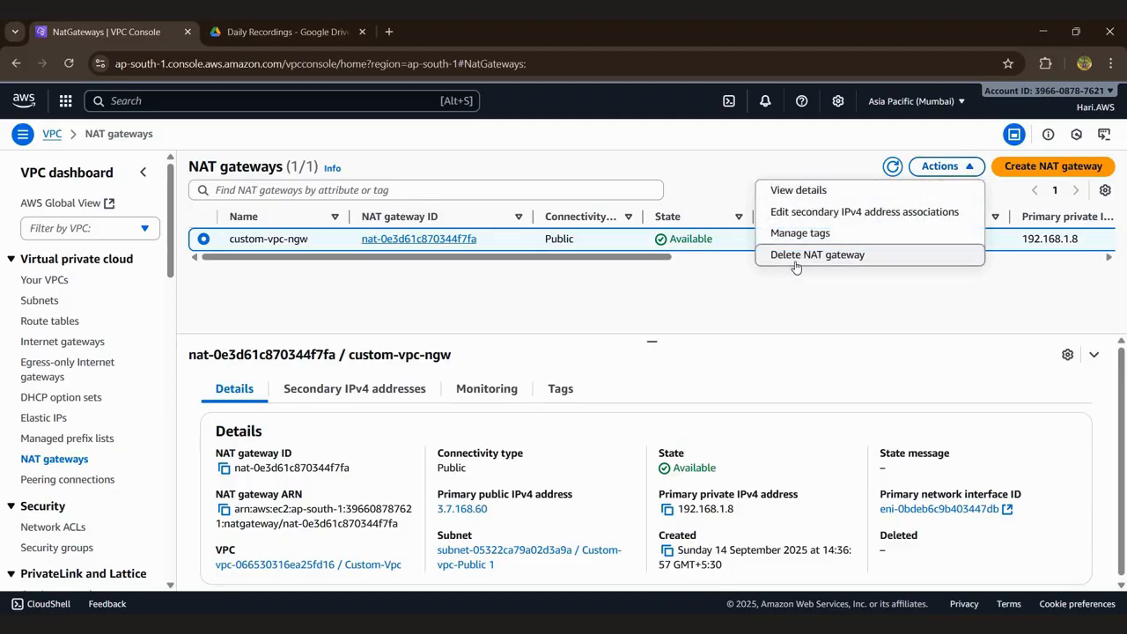
pyautogui.click(799, 255)
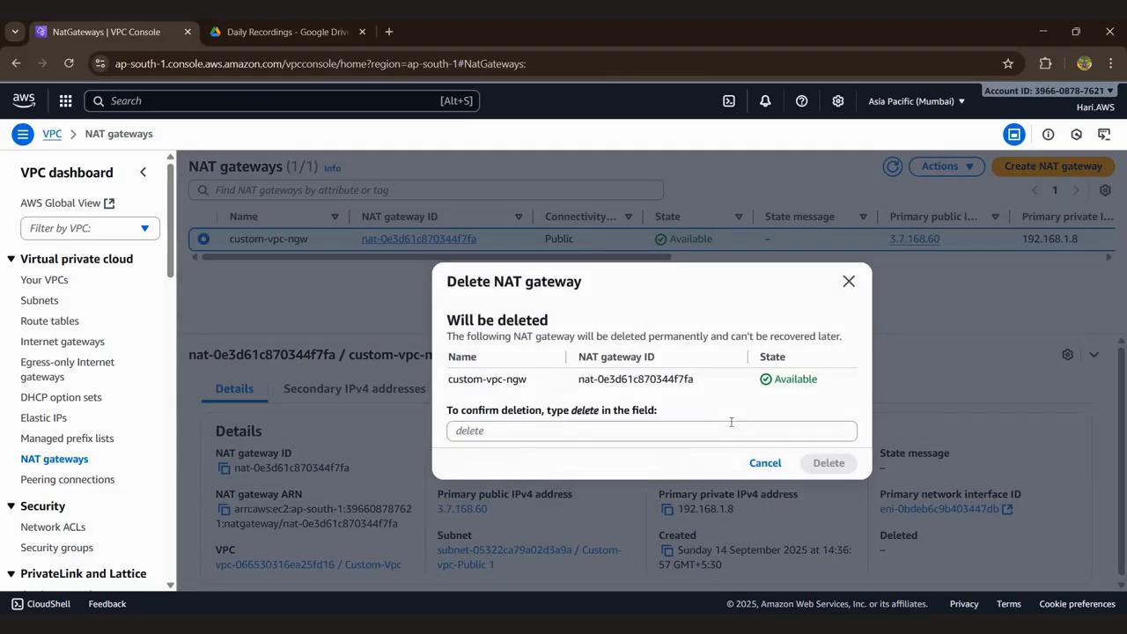
pyautogui.click(518, 430)
pyautogui.write('de')
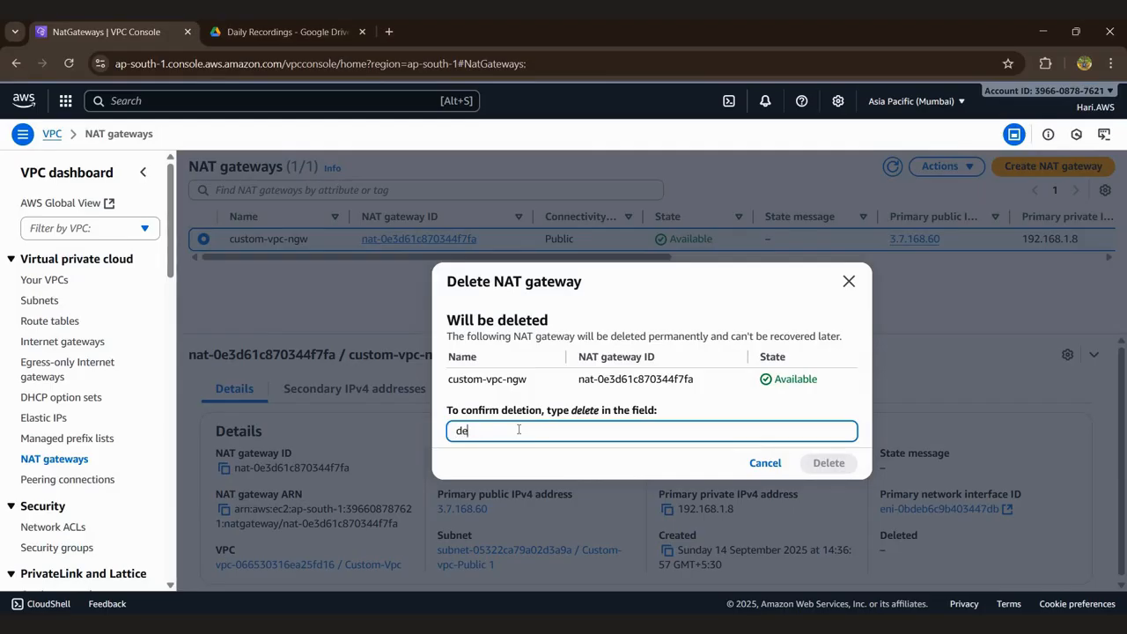
pyautogui.write('lete')
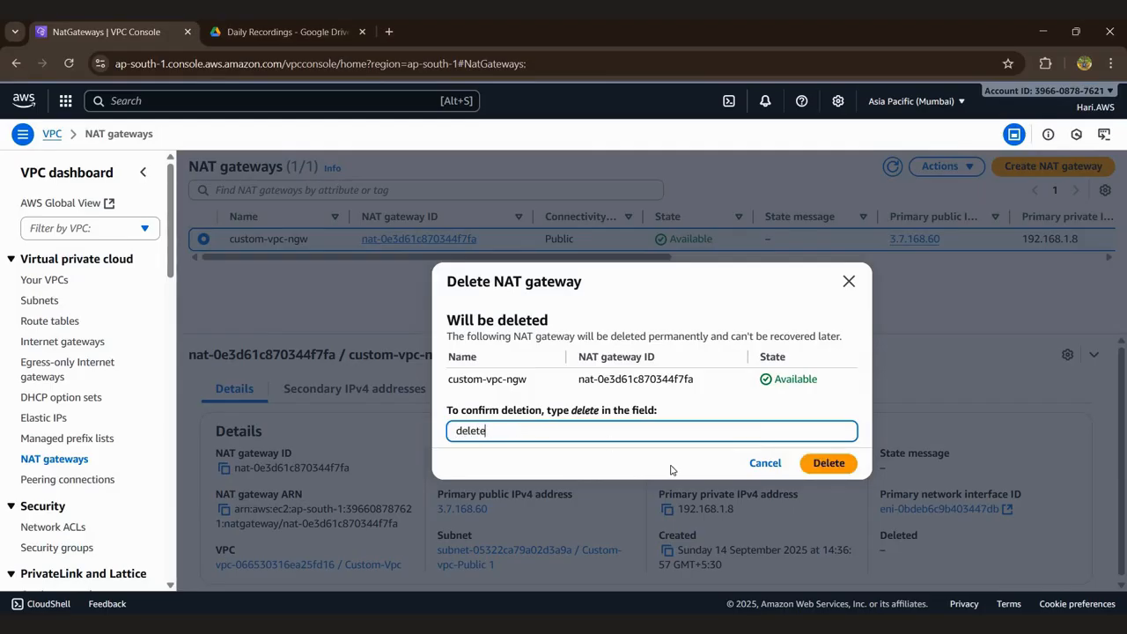
pyautogui.click(822, 464)
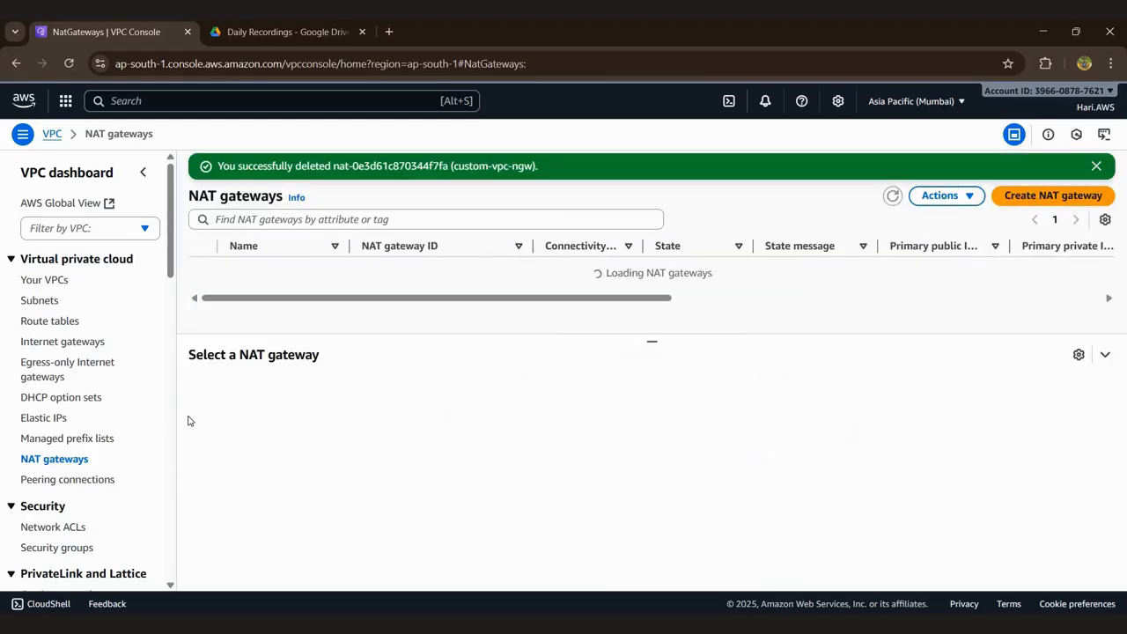
# Try to release the Elastic IP address 3.7.168.60, review its association details, and close the release dialog.
pyautogui.click(58, 417)
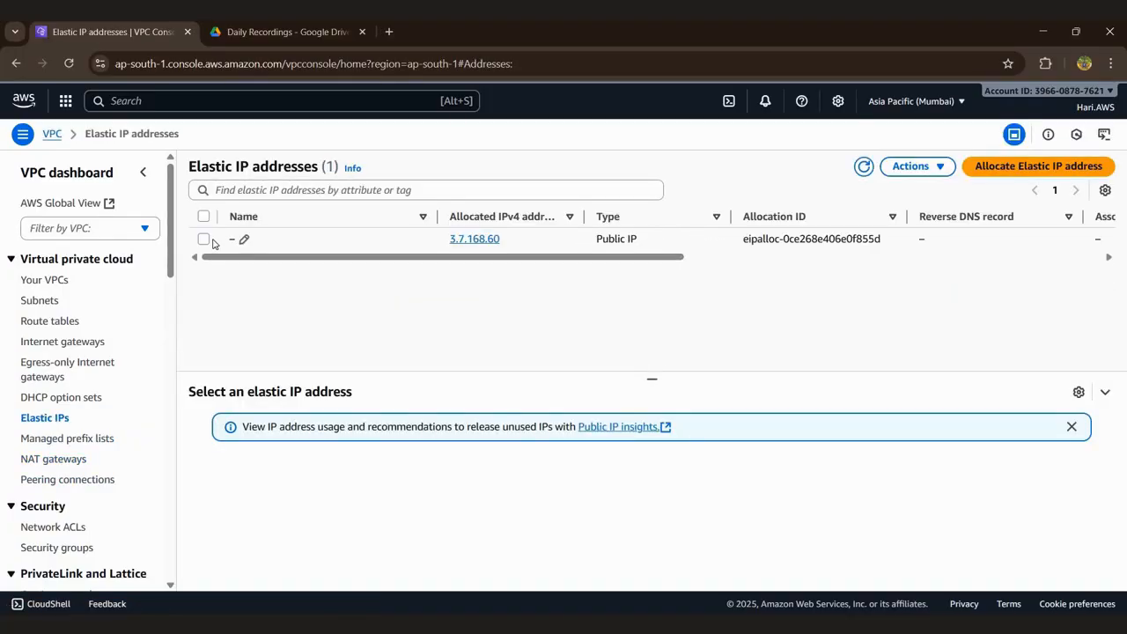
pyautogui.click(203, 240)
pyautogui.click(916, 166)
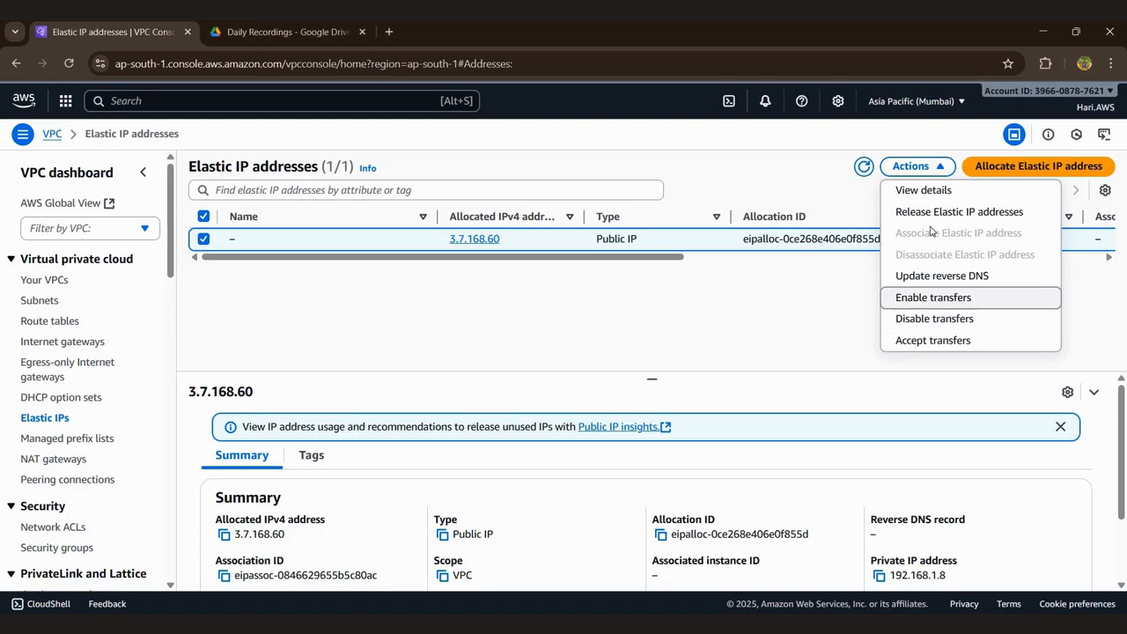
pyautogui.click(931, 212)
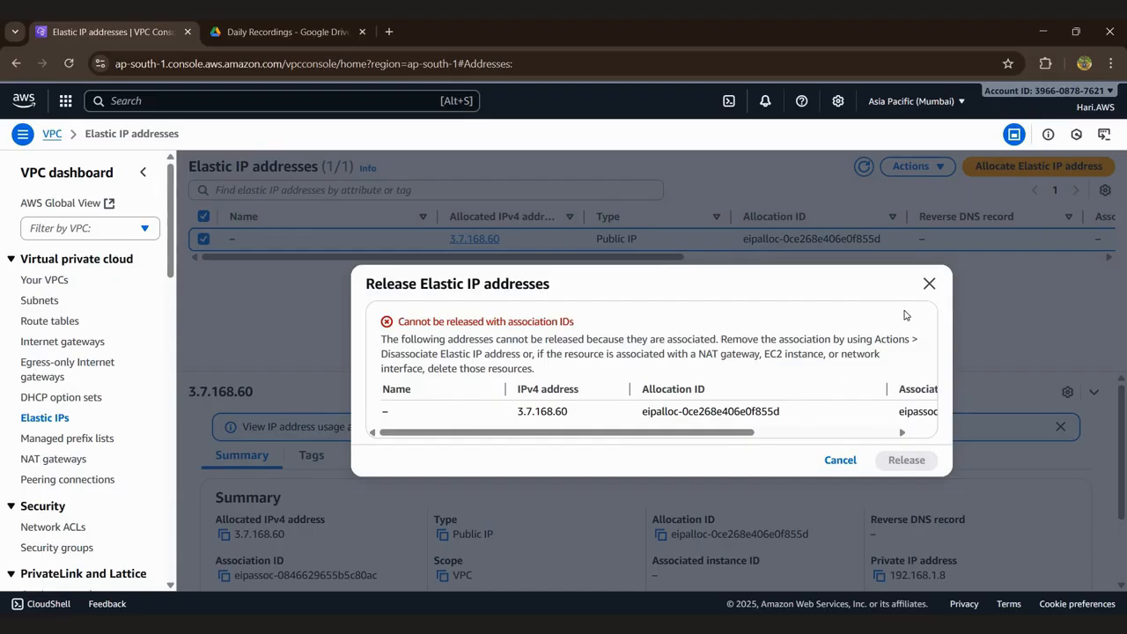
pyautogui.hscroll(5, 863, 440)
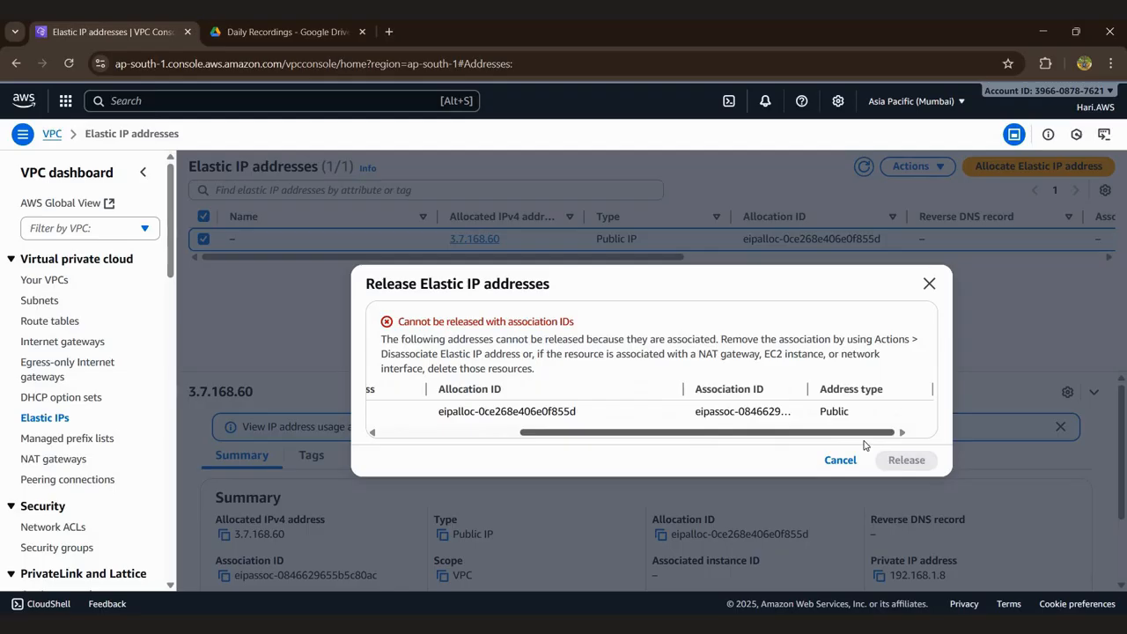
pyautogui.hscroll(-5, 868, 454)
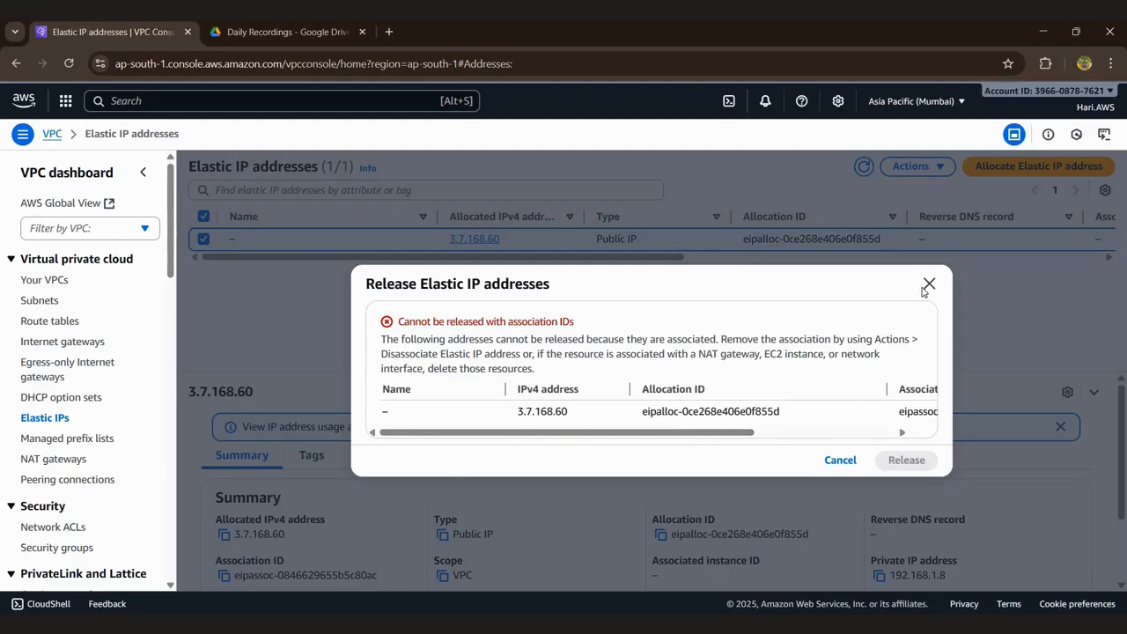
pyautogui.click(928, 285)
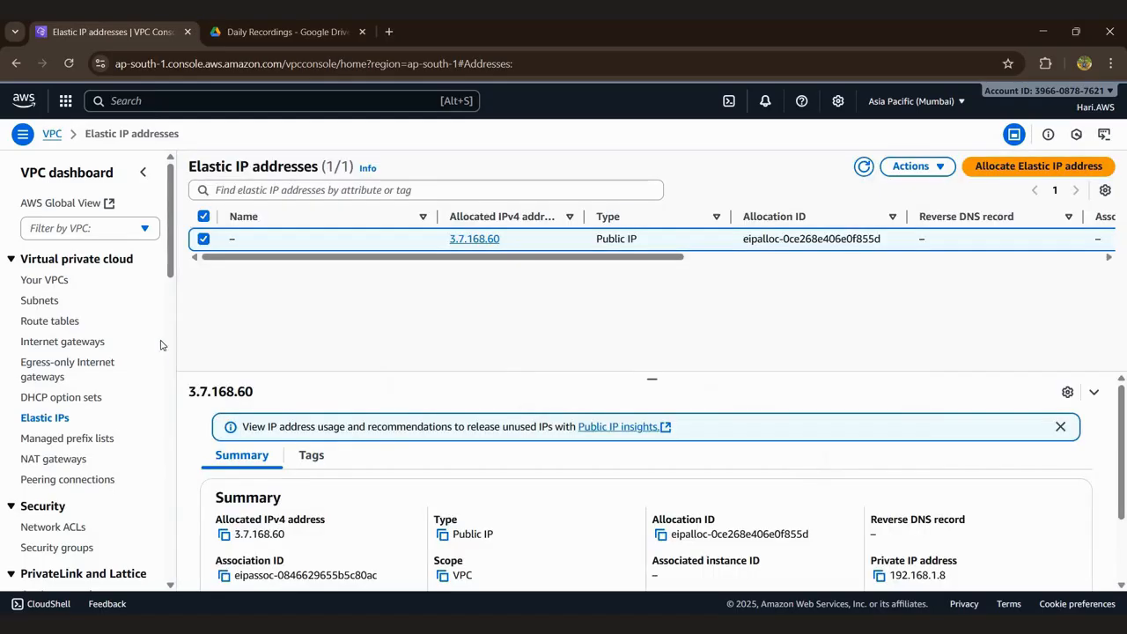
# Check the deletion state of custom-vpc-ngw in the NAT gateways list, refreshing it and examining the remaining columns.
pyautogui.click(45, 460)
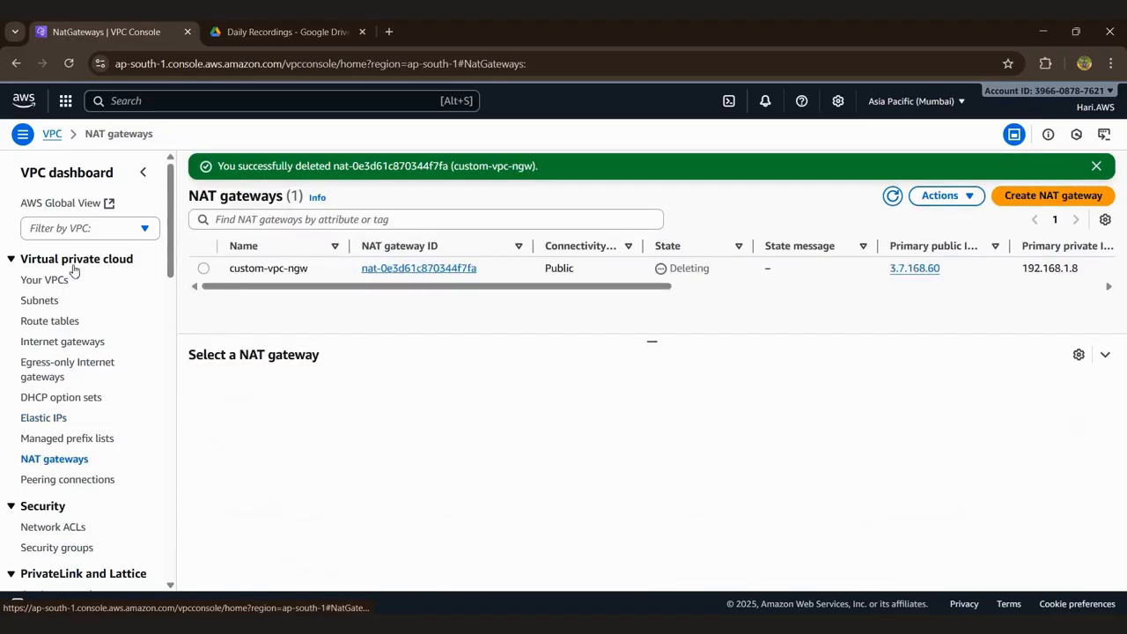
pyautogui.click(202, 270)
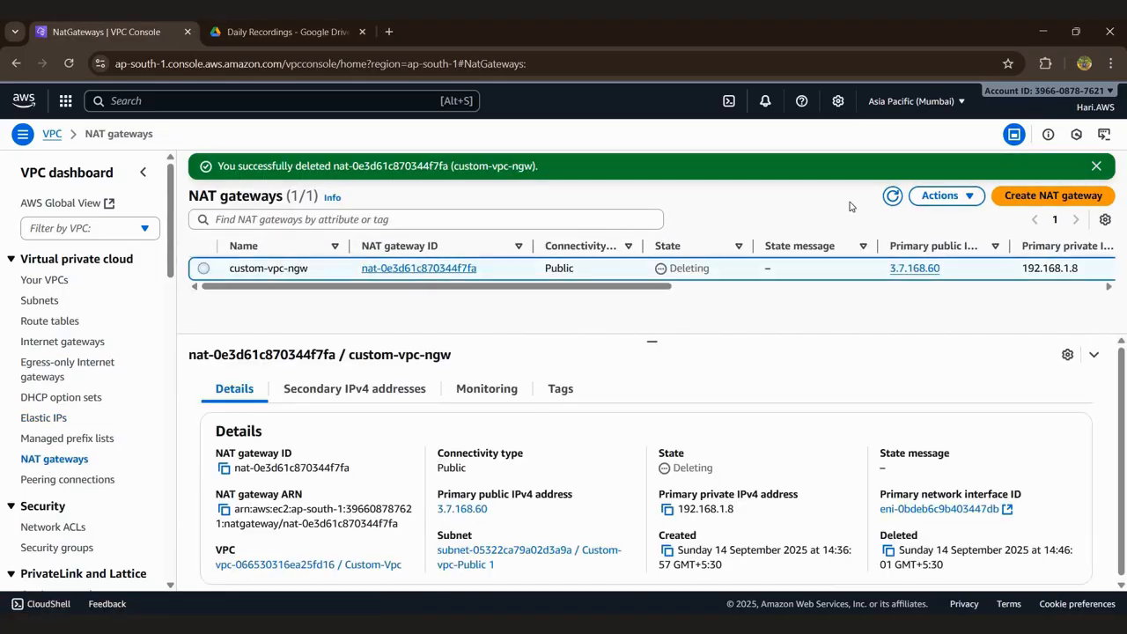
pyautogui.click(894, 198)
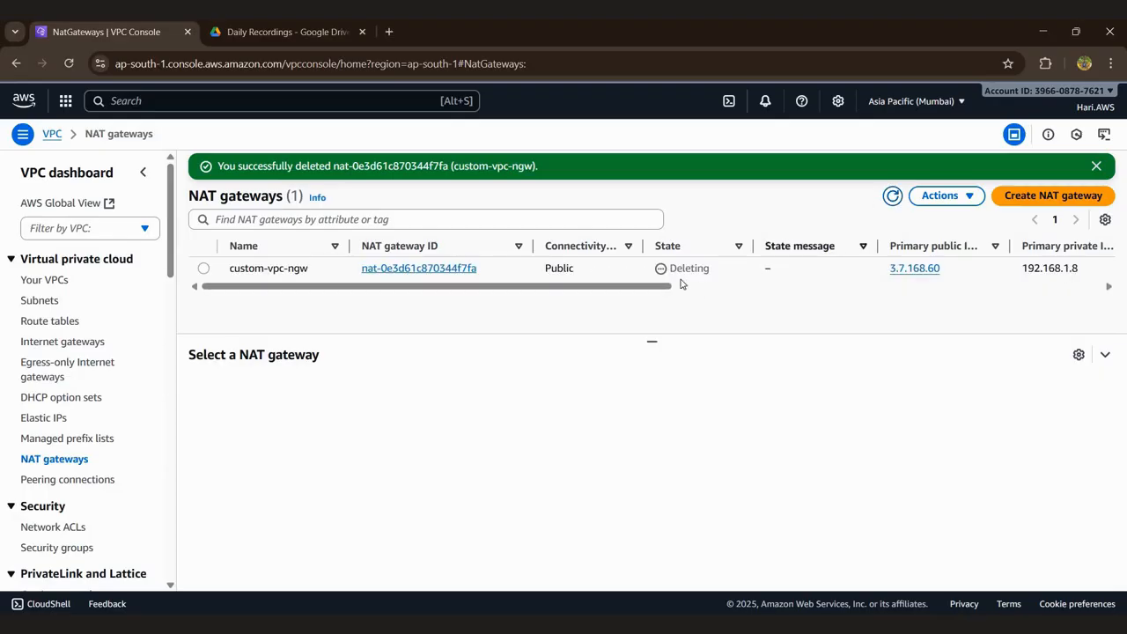
pyautogui.moveTo(1000, 288); pyautogui.dragTo(1073, 283)
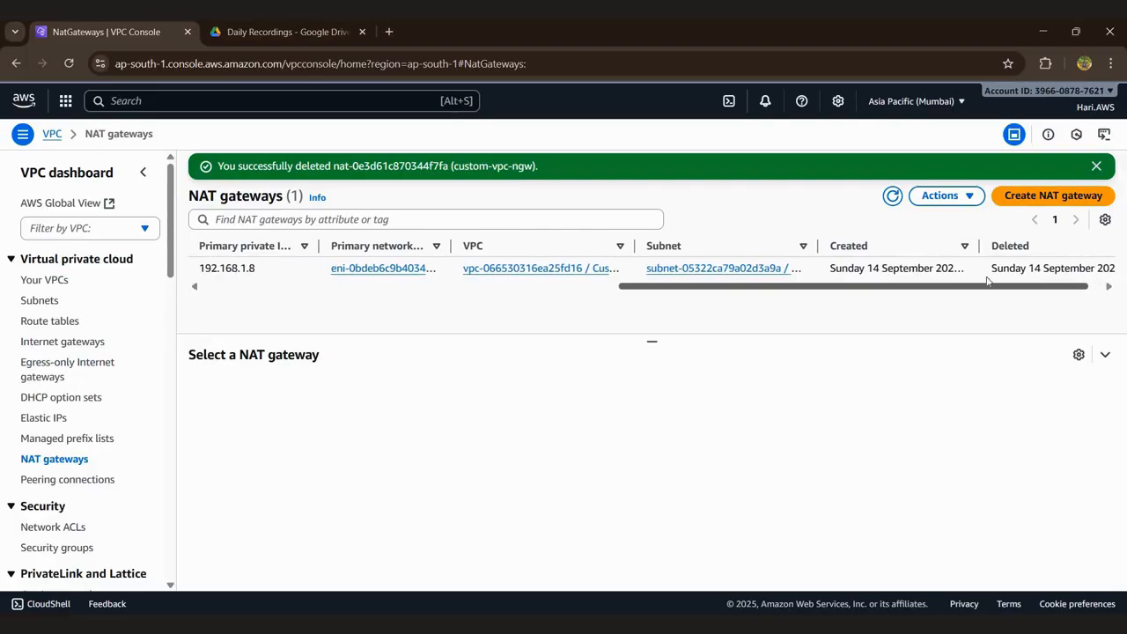
pyautogui.moveTo(257, 327); pyautogui.dragTo(254, 327)
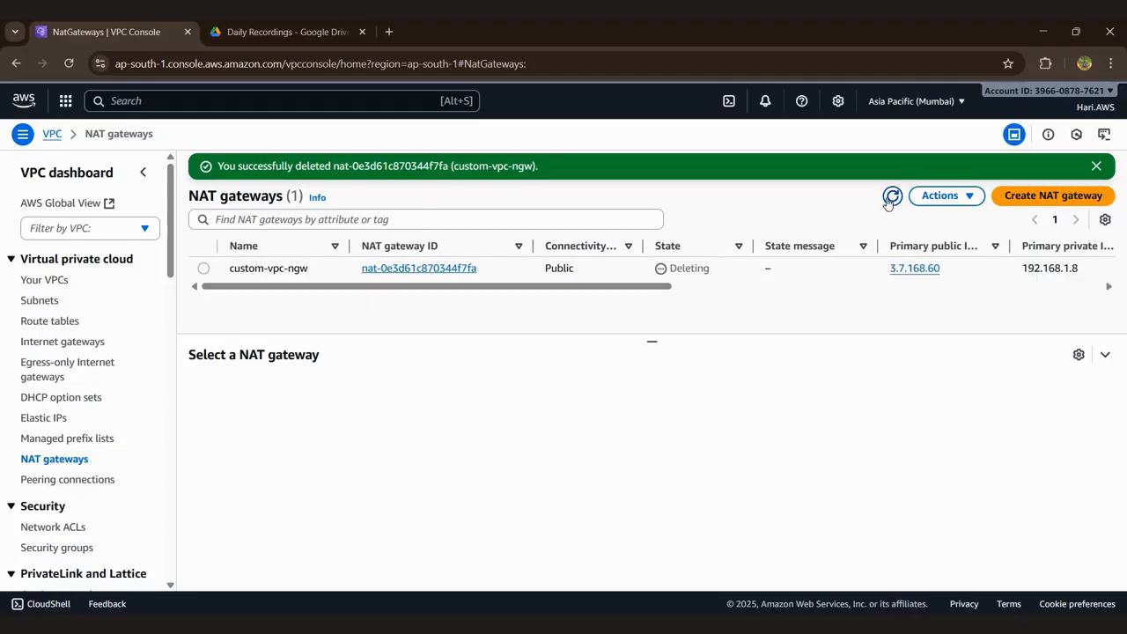
# Try once more to release the Elastic IP 3.7.168.60, and dismiss the release dialog.
pyautogui.click(52, 422)
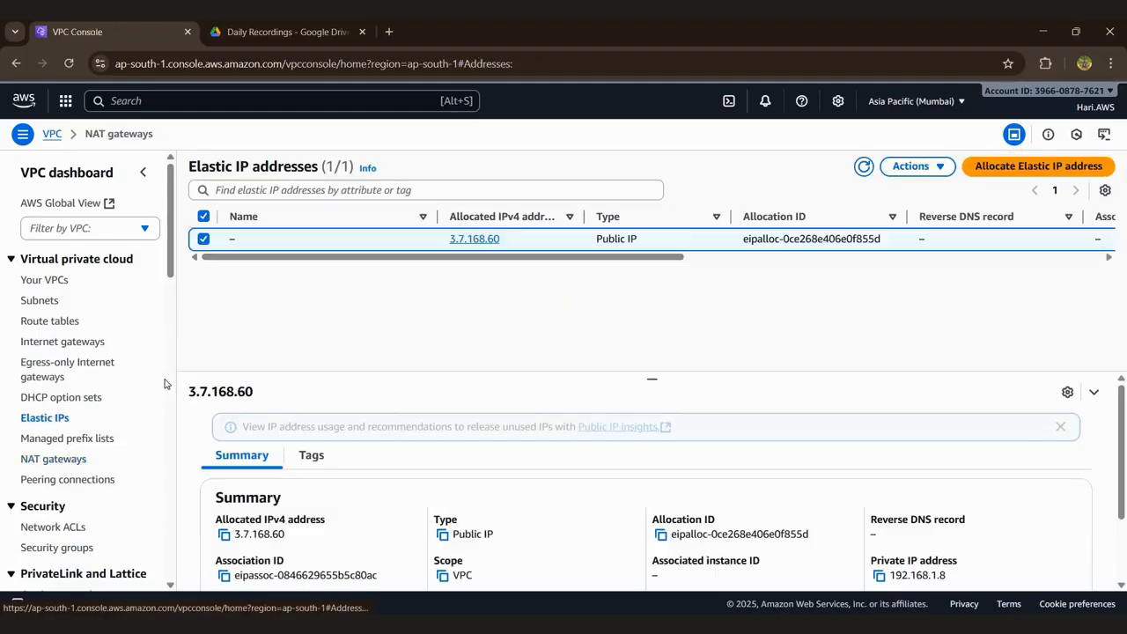
pyautogui.click(898, 169)
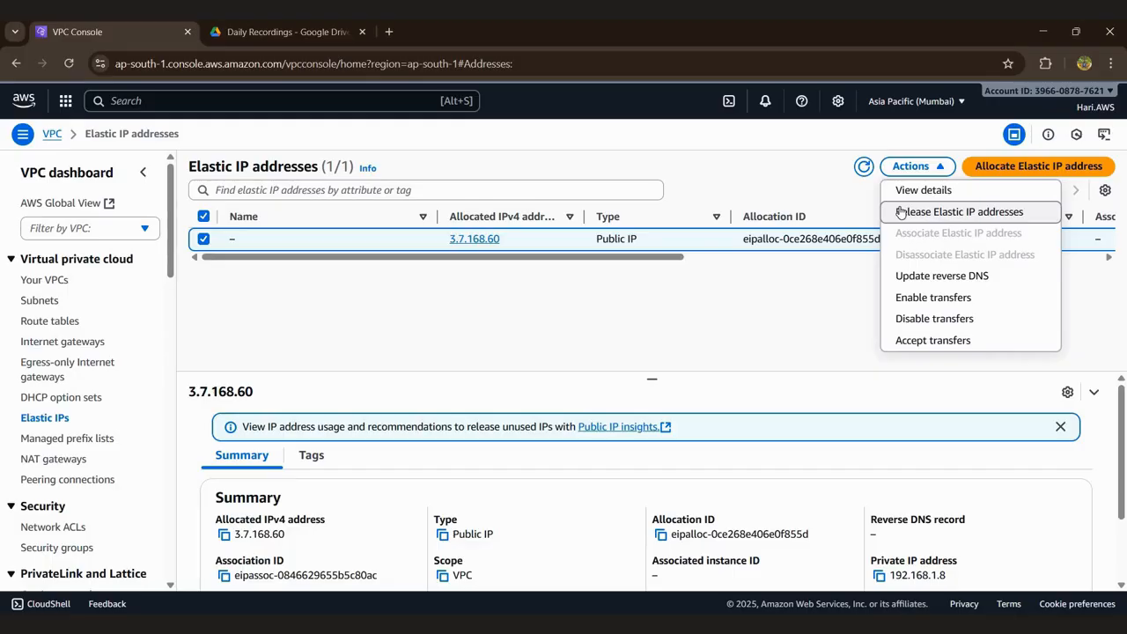
pyautogui.click(900, 214)
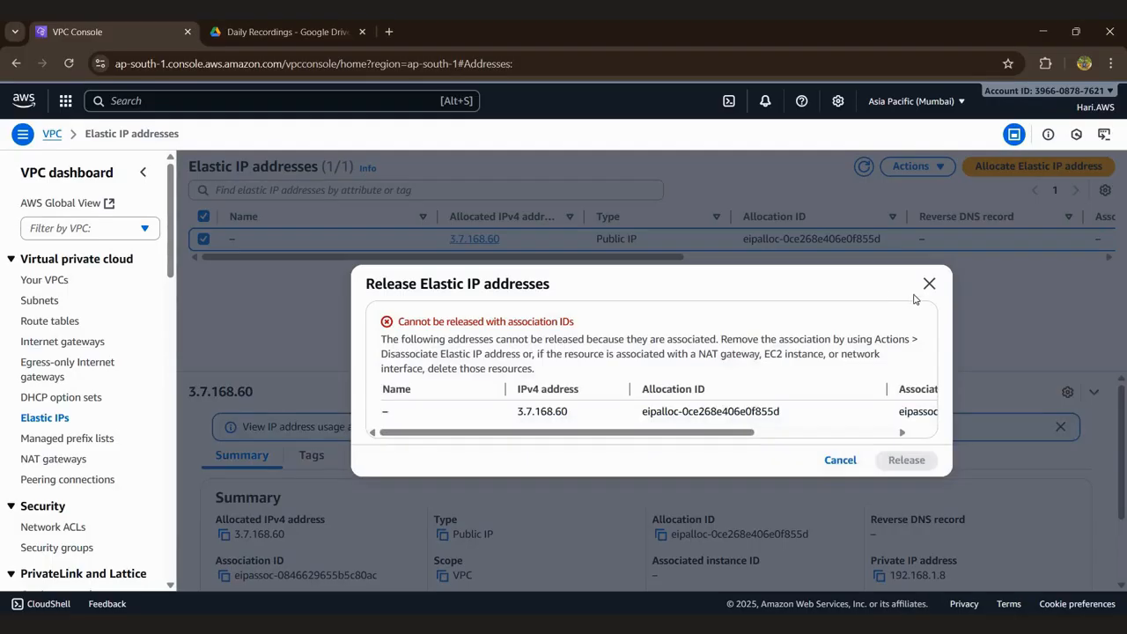
pyautogui.click(930, 284)
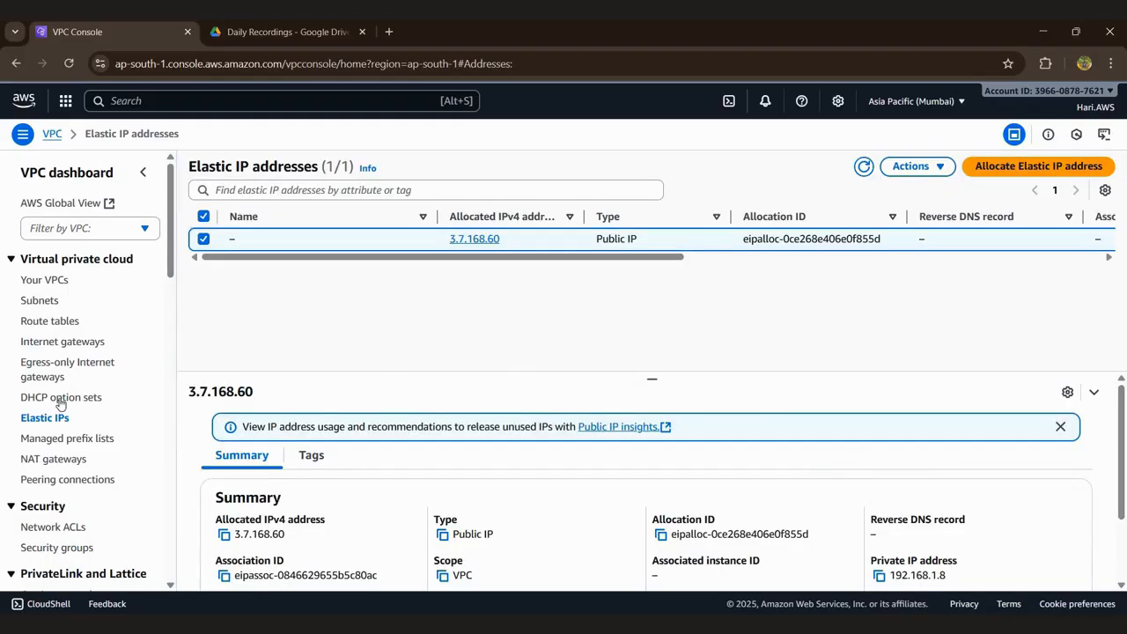
# Inspect the details and available actions of the NAT gateway custom-vpc-ngw.
pyautogui.click(53, 459)
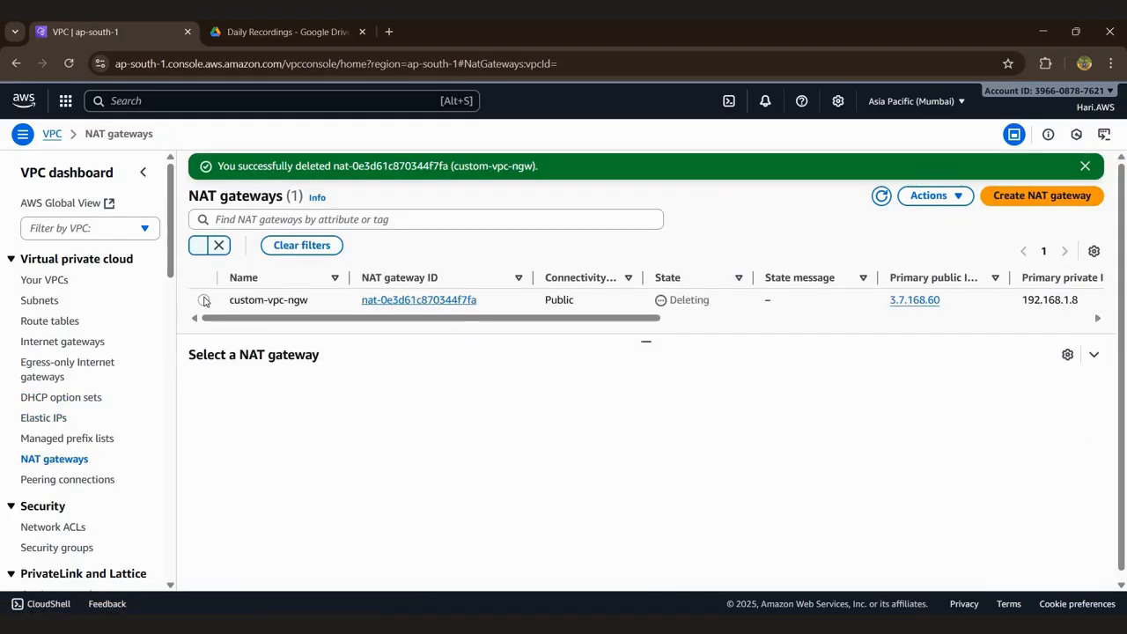
pyautogui.click(203, 300)
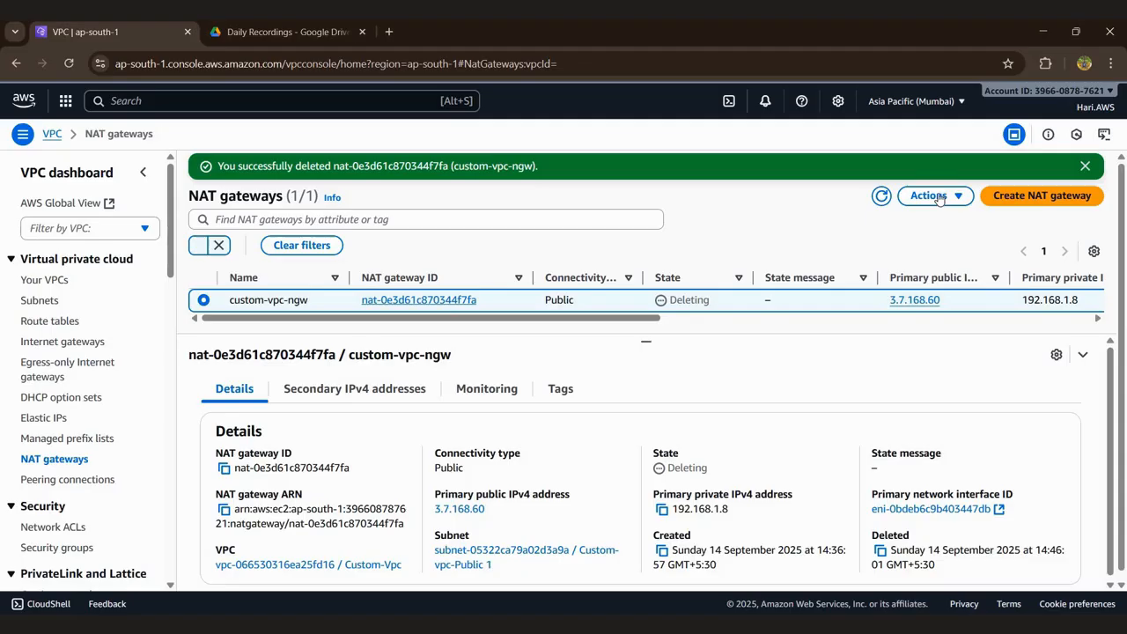
pyautogui.click(937, 197)
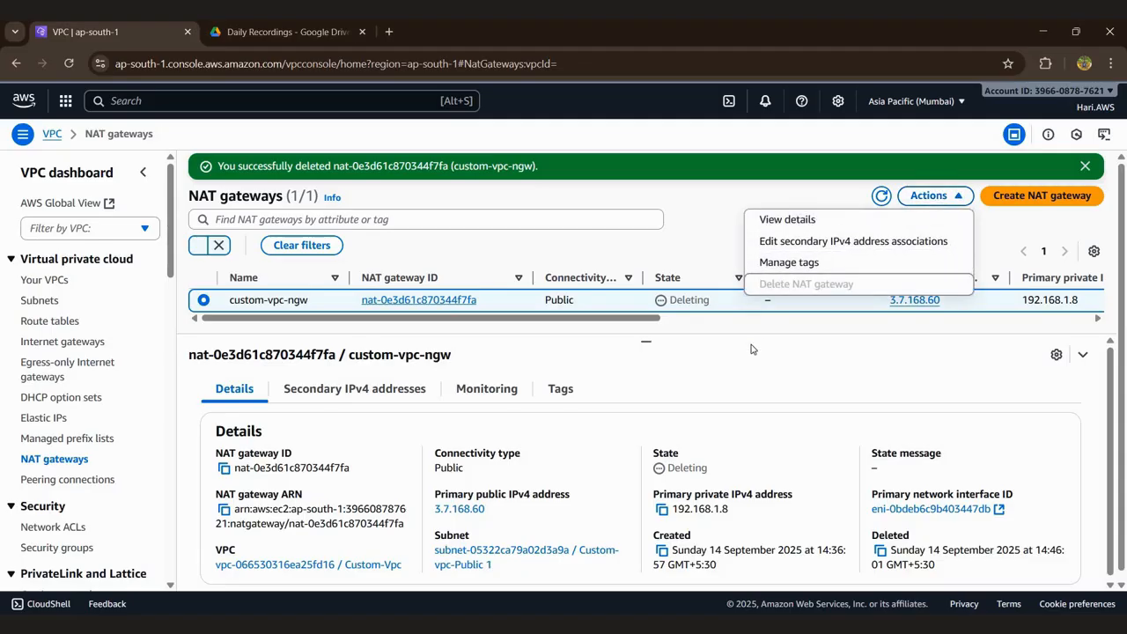
pyautogui.click(349, 337)
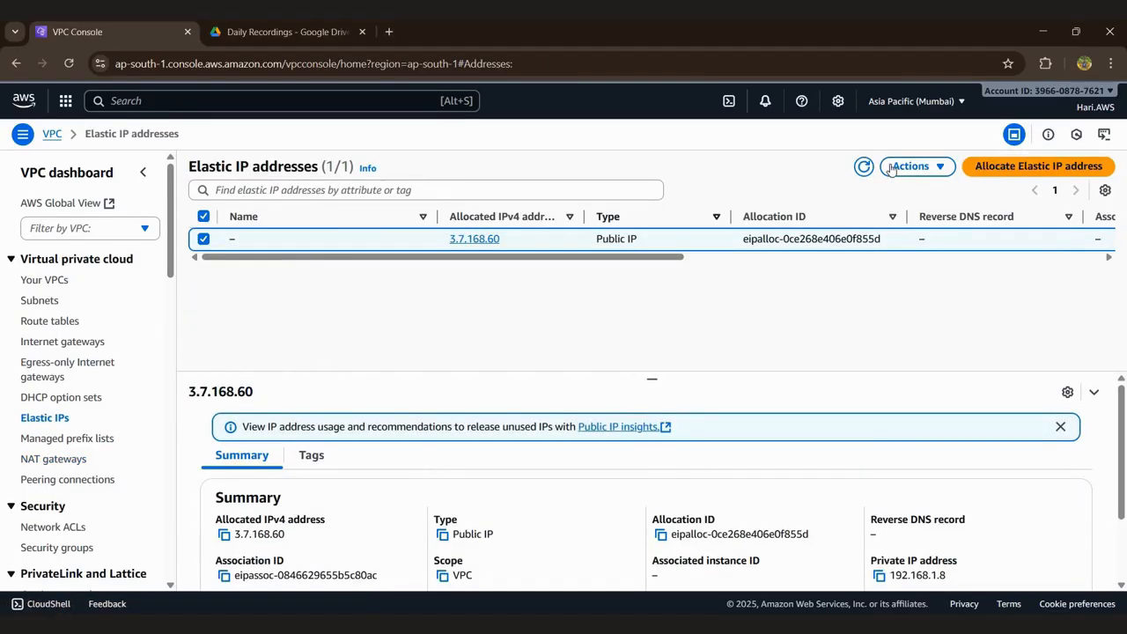
# Try to release the Elastic IP 3.7.168.60, examine all association columns in the release dialog, and dismiss it.
pyautogui.click(907, 174)
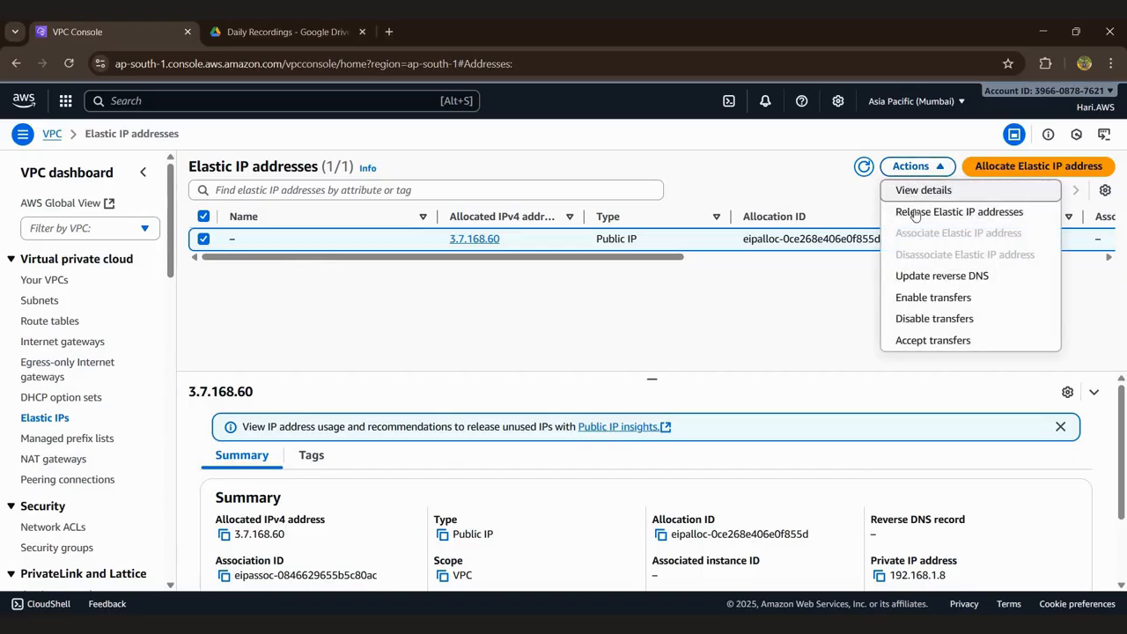
pyautogui.click(916, 215)
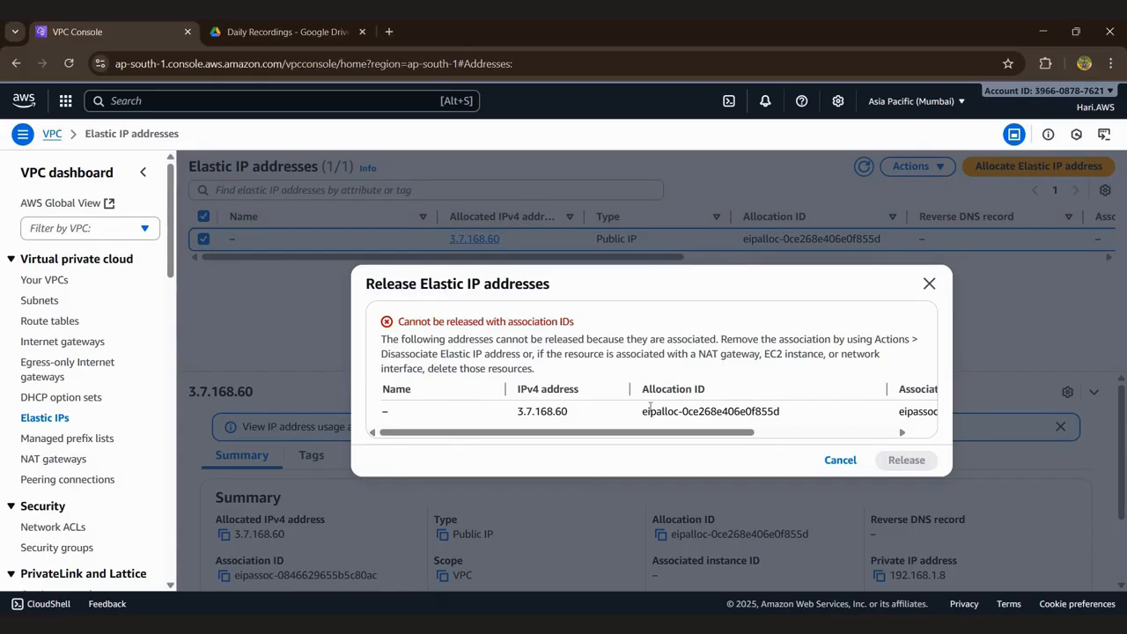
pyautogui.hscroll(5, 650, 407)
pyautogui.hscroll(2, 650, 410)
pyautogui.hscroll(-4, 650, 407)
pyautogui.hscroll(-3, 650, 407)
pyautogui.click(929, 286)
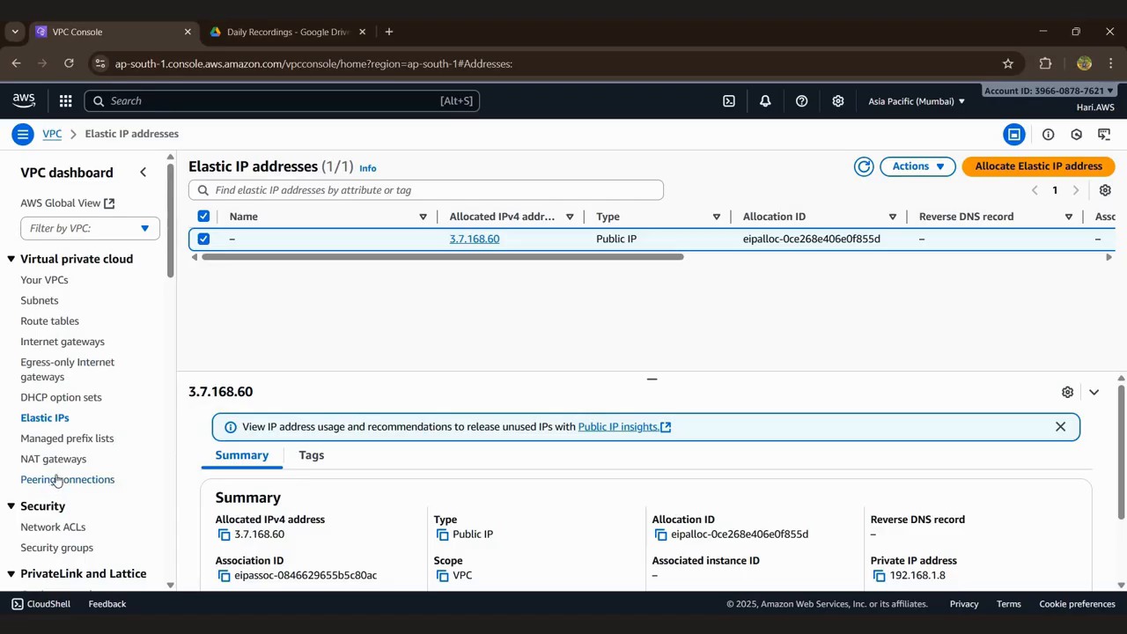
# Refresh the NAT gateways list to check the deletion state of custom-vpc-ngw.
pyautogui.click(59, 468)
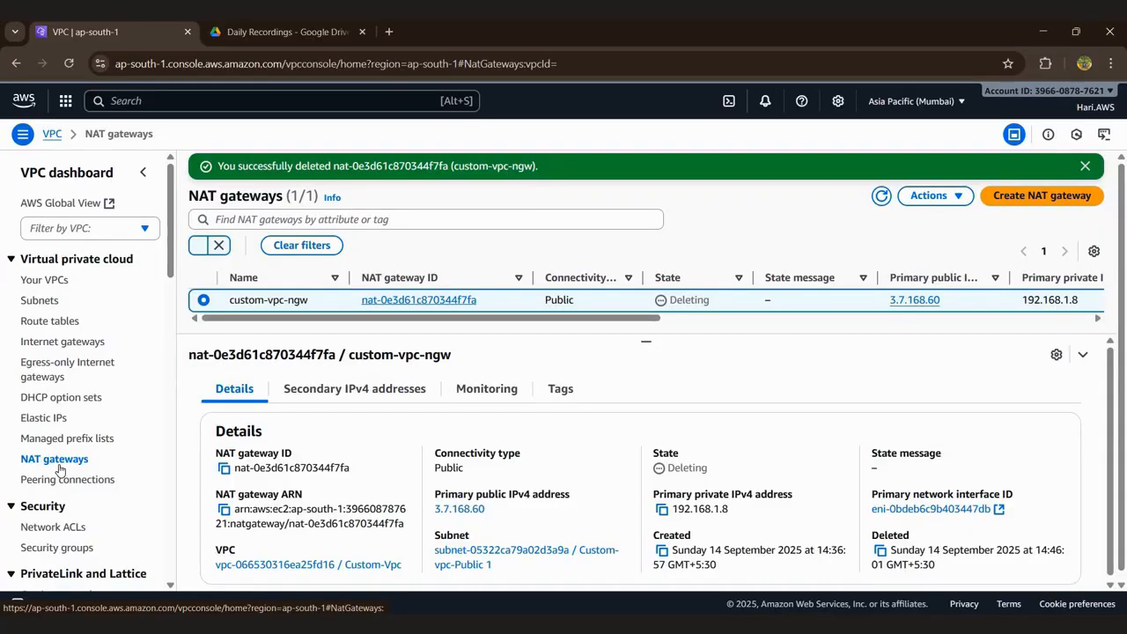
pyautogui.click(881, 198)
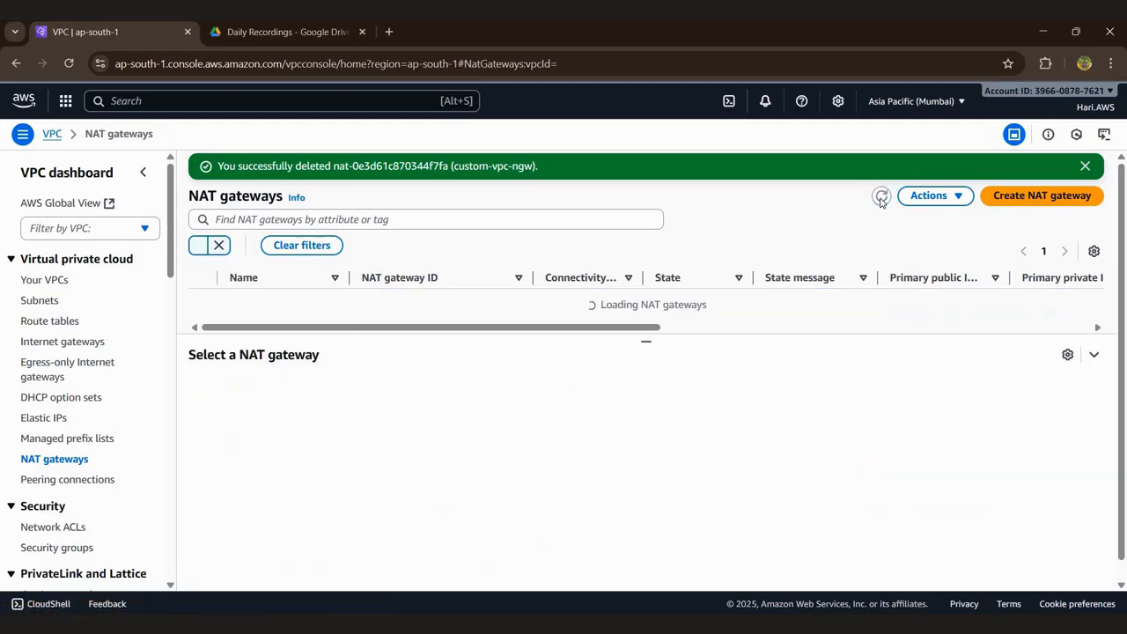
pyautogui.click(882, 197)
# Return to the Elastic IP addresses list and attempt the release of 3.7.168.60 two more times.
pyautogui.click(44, 419)
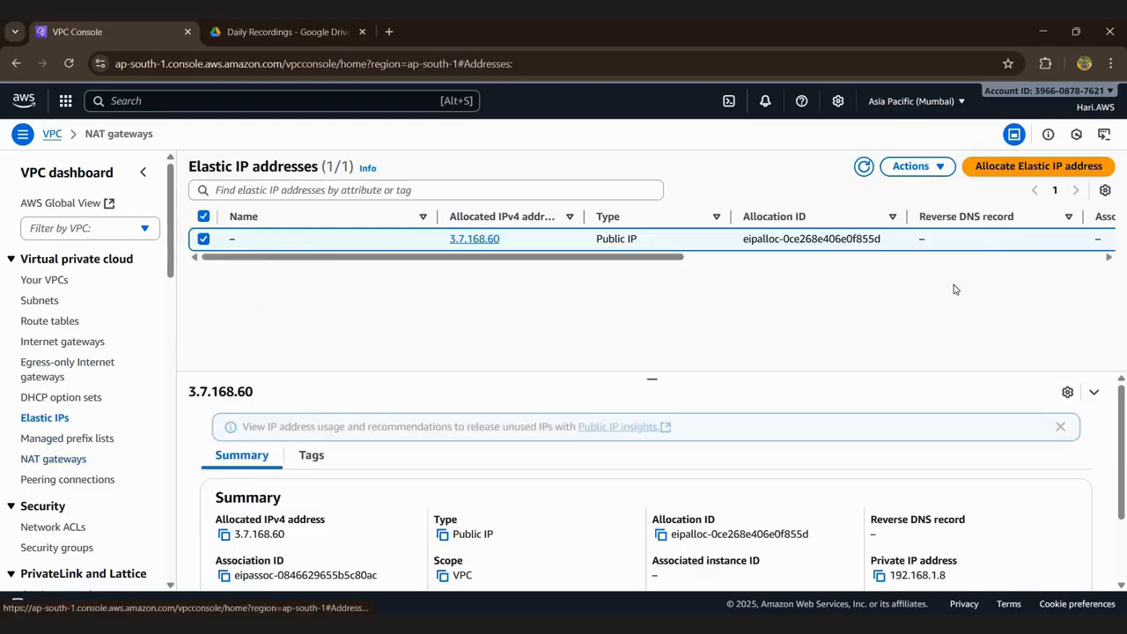
pyautogui.click(920, 167)
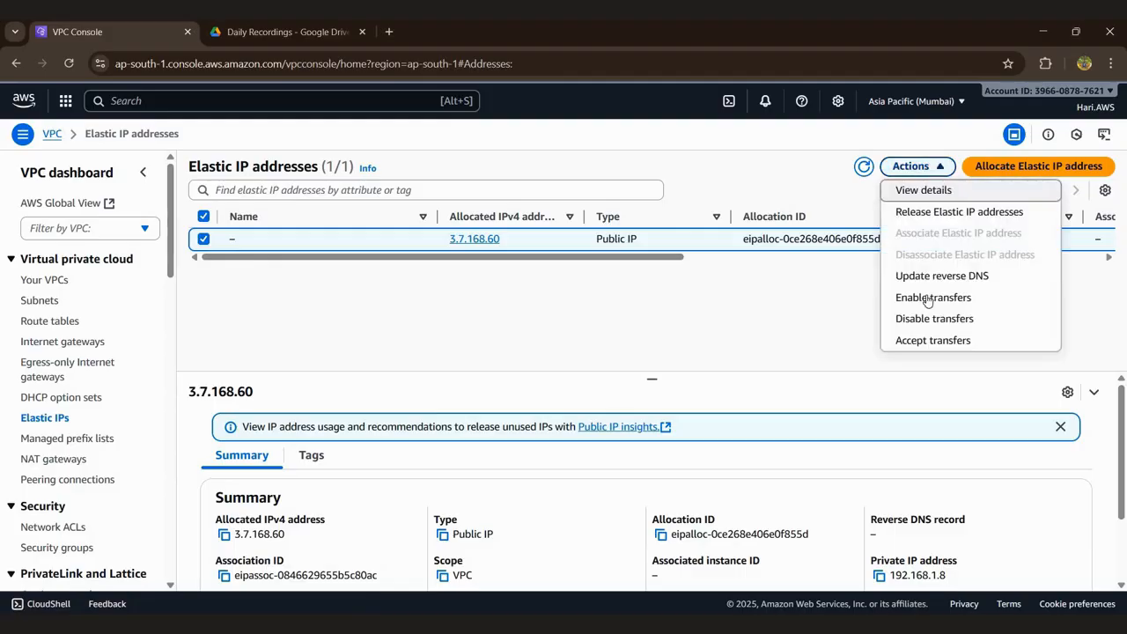
pyautogui.click(924, 216)
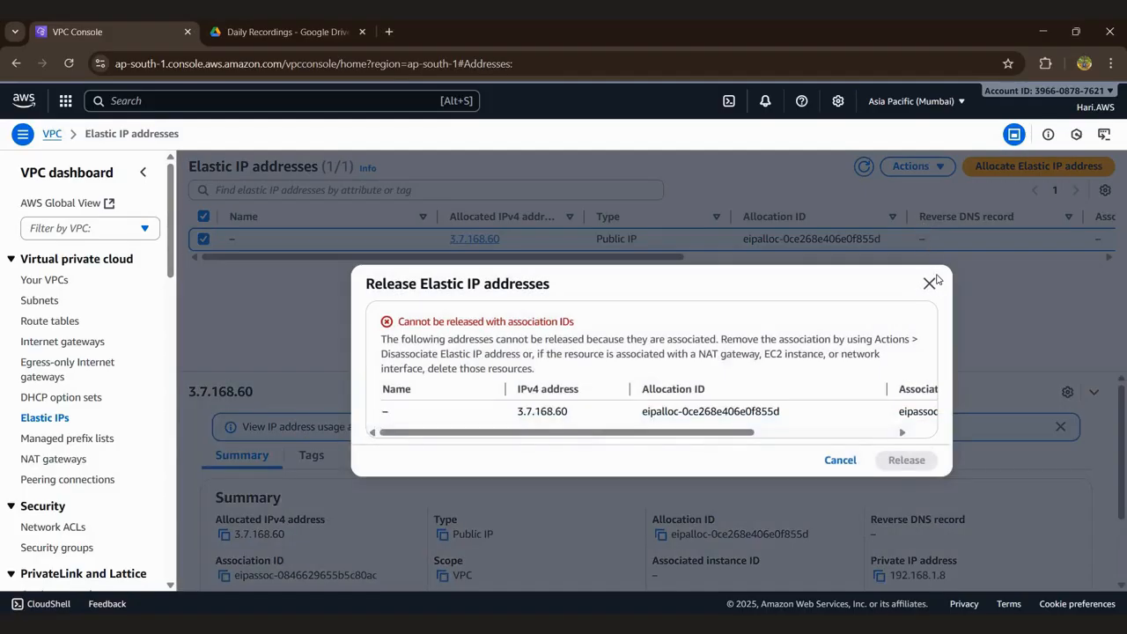
pyautogui.click(930, 284)
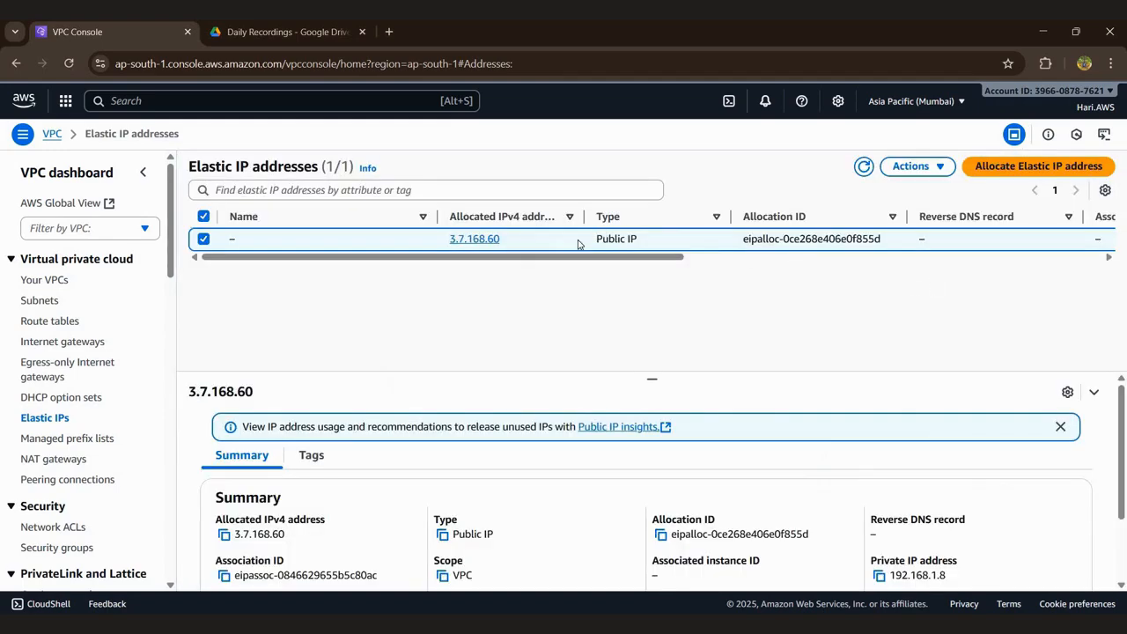
pyautogui.click(916, 165)
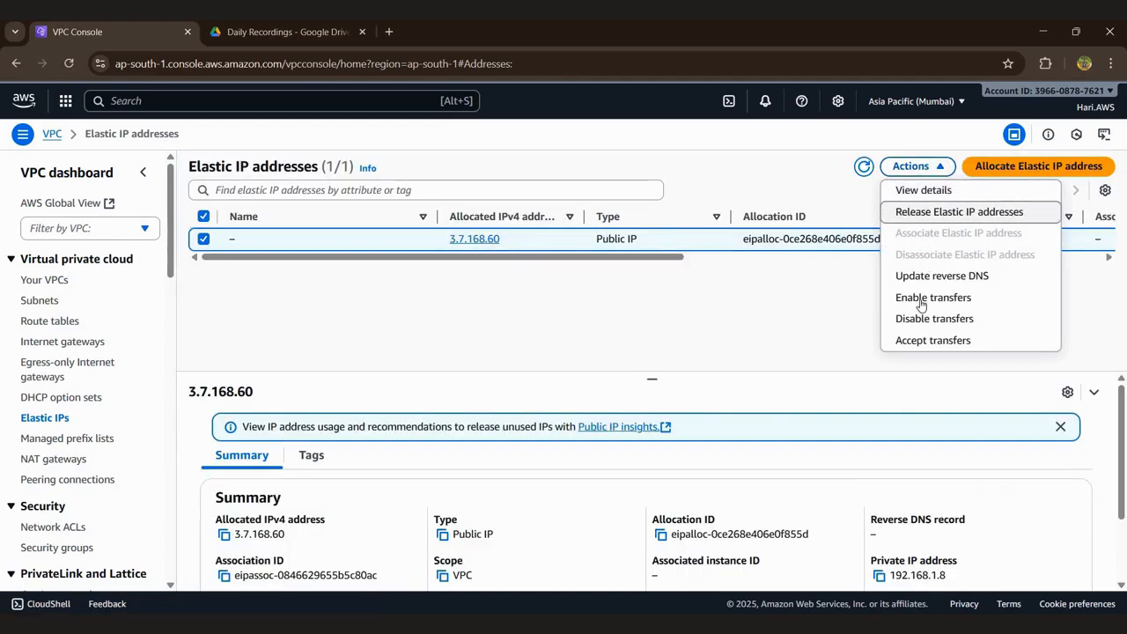
pyautogui.click(936, 209)
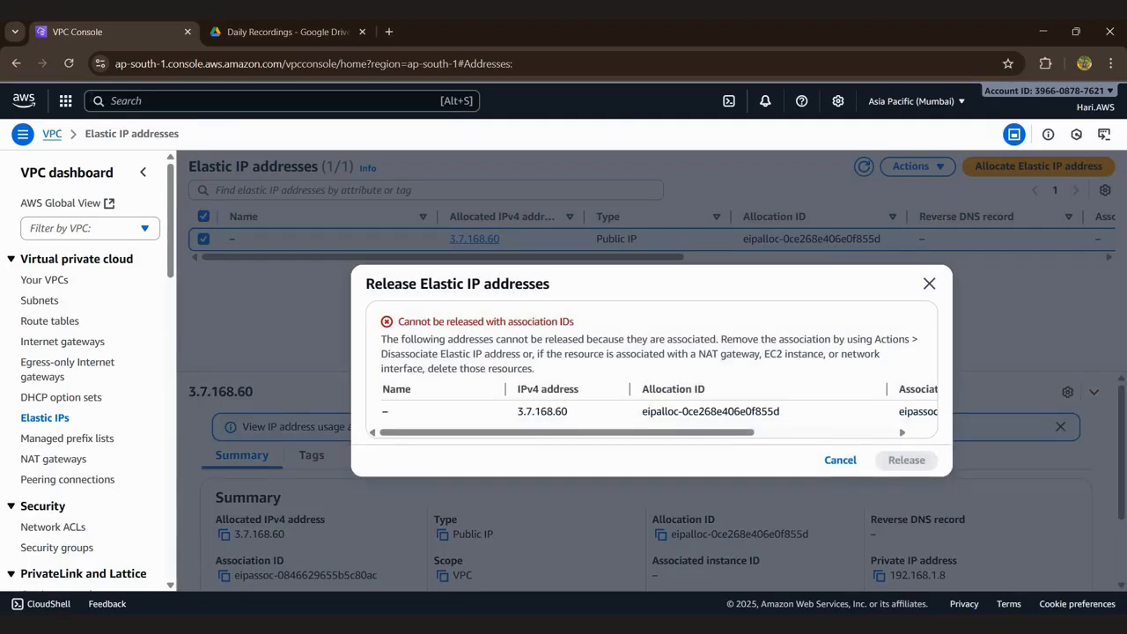
# Reload the Elastic IP addresses page, retry releasing 3.7.168.60, and recheck the NAT gateway's state.
pyautogui.click(69, 64)
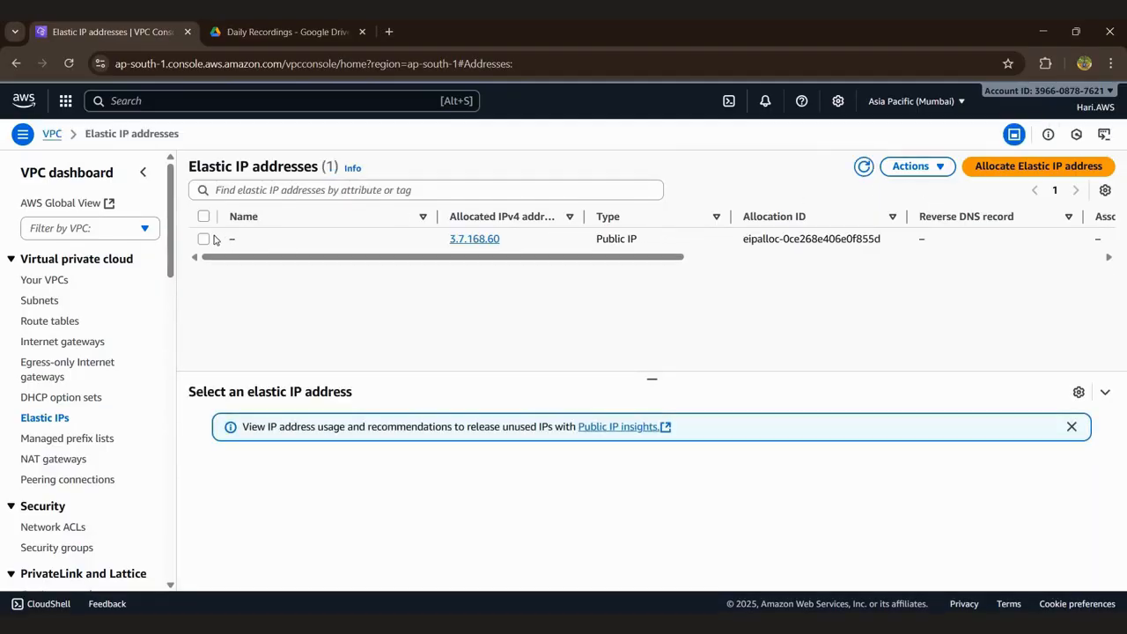
pyautogui.click(204, 240)
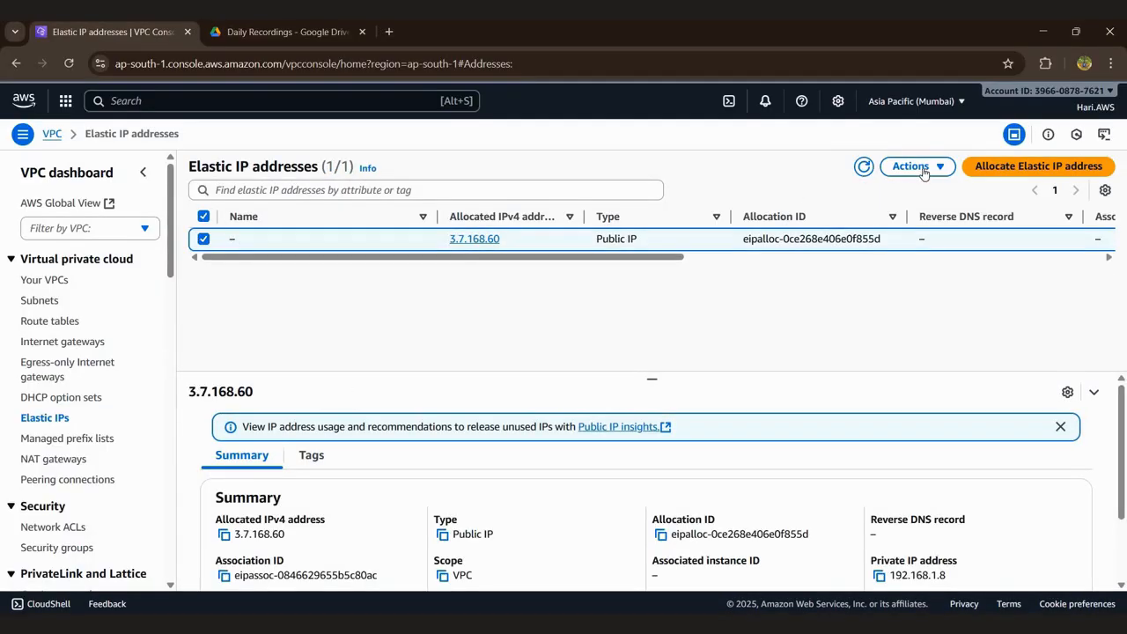
pyautogui.click(937, 166)
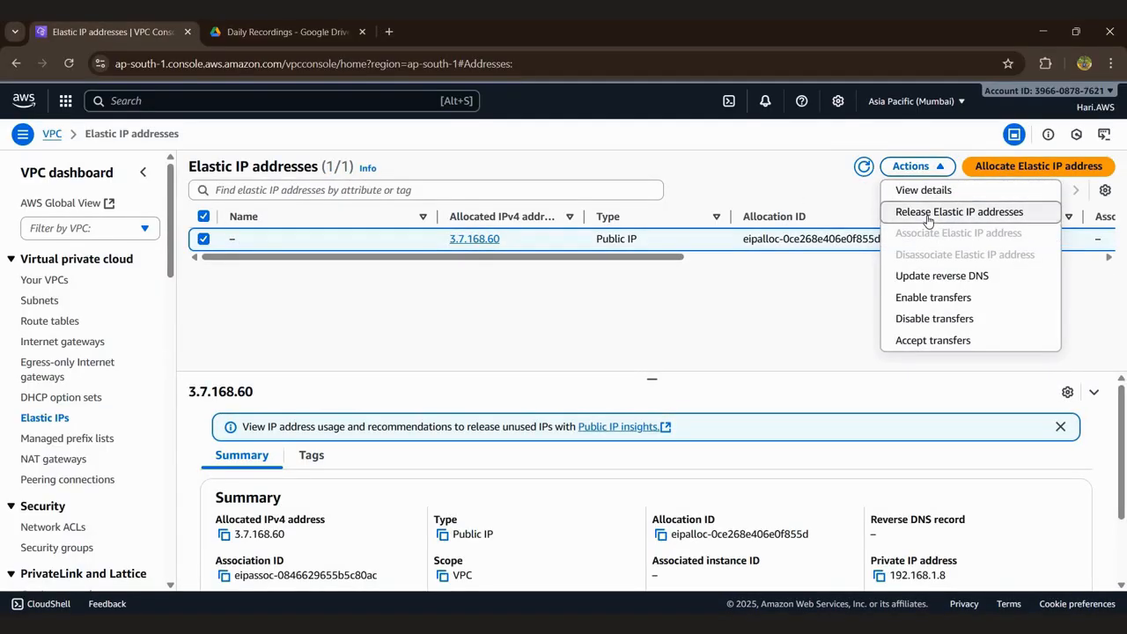
pyautogui.click(928, 214)
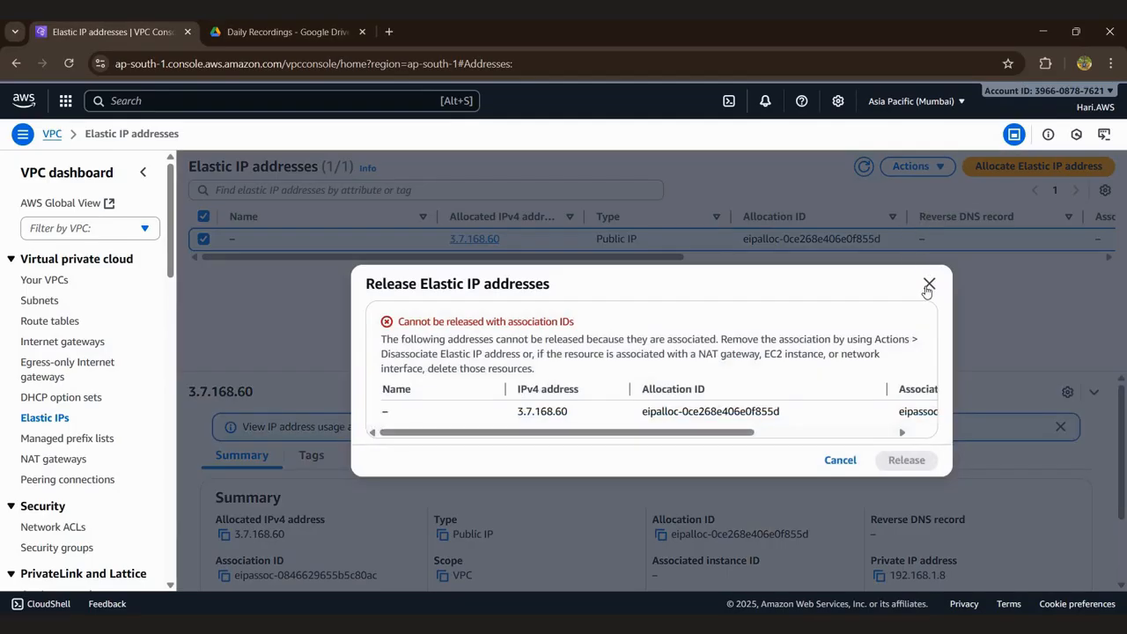
pyautogui.click(929, 284)
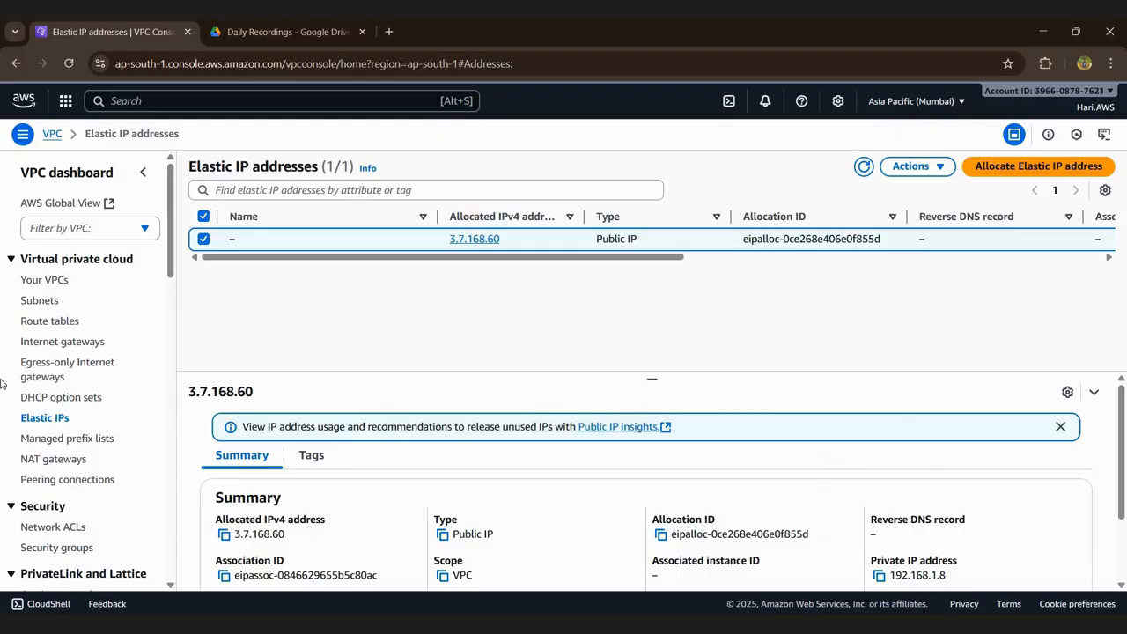
pyautogui.click(80, 460)
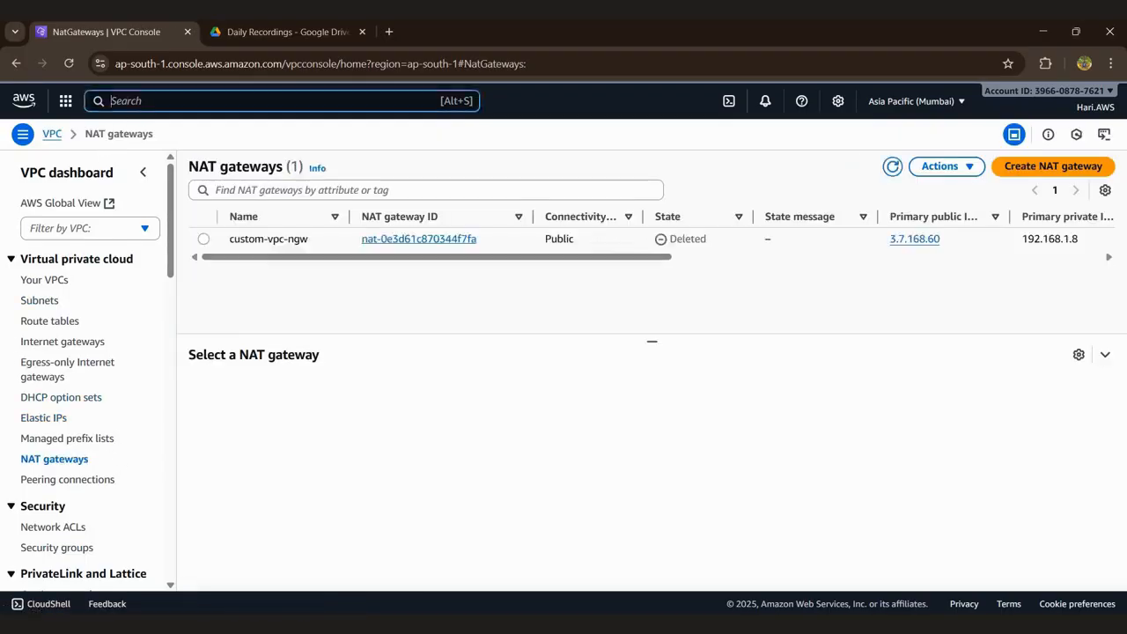
# Search for the EC2 service and open its list of instances.
pyautogui.write('ec2')
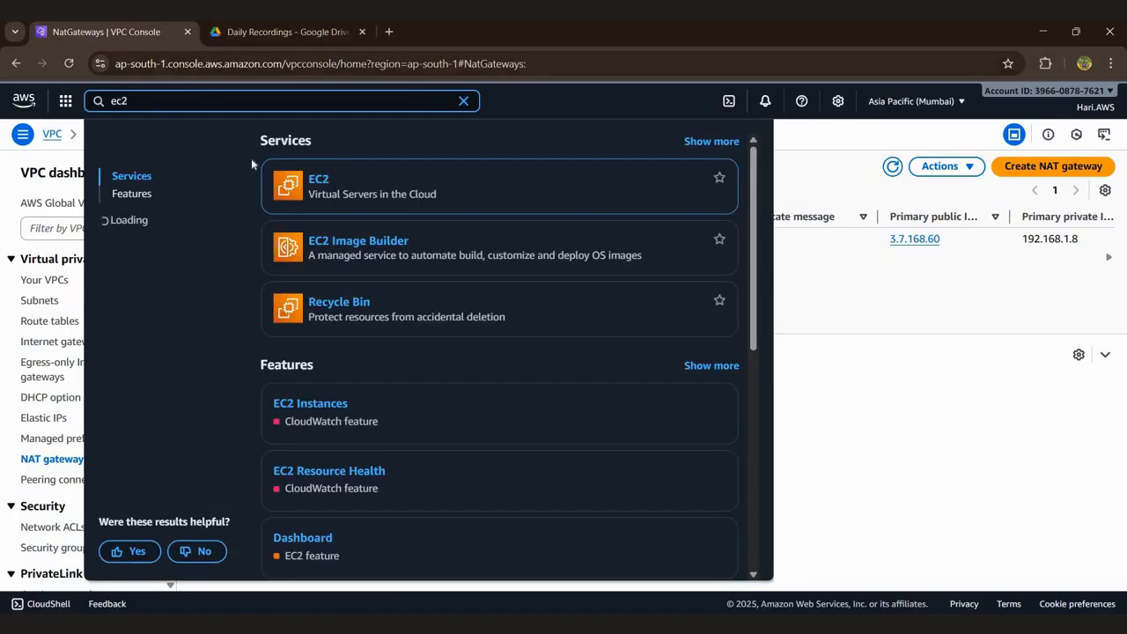
pyautogui.click(321, 180)
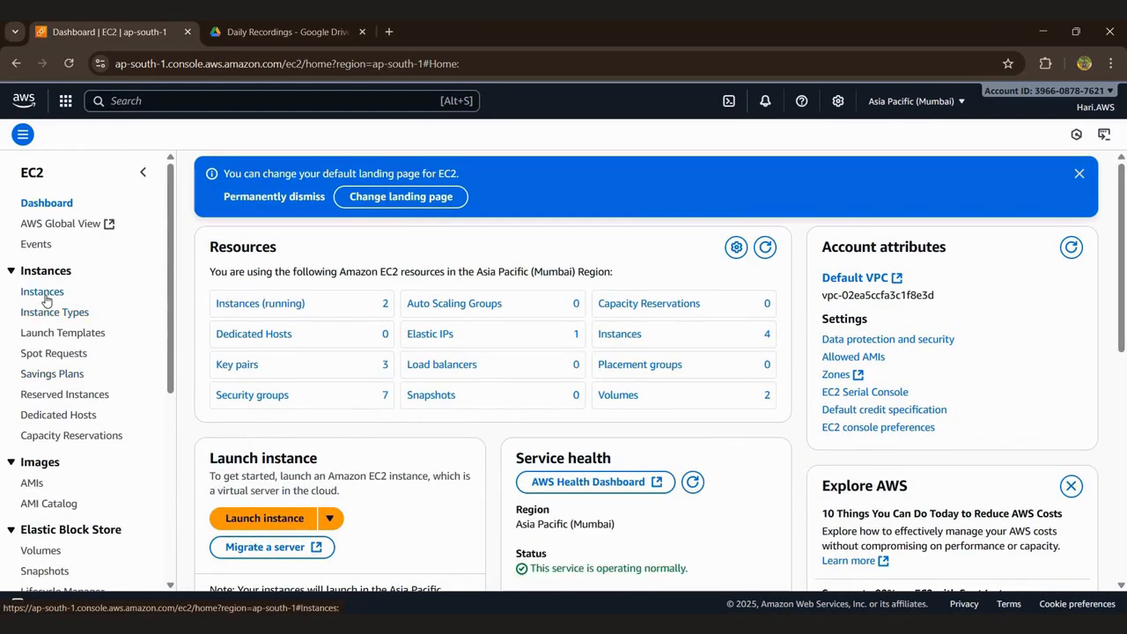
pyautogui.click(44, 297)
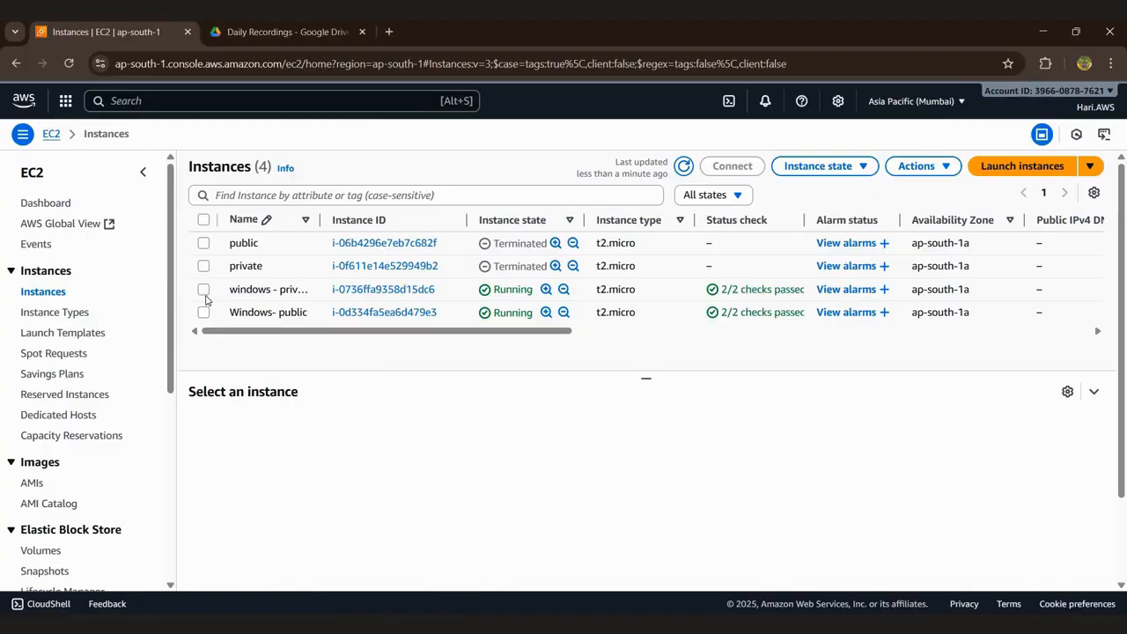
pyautogui.click(204, 290)
pyautogui.click(525, 310)
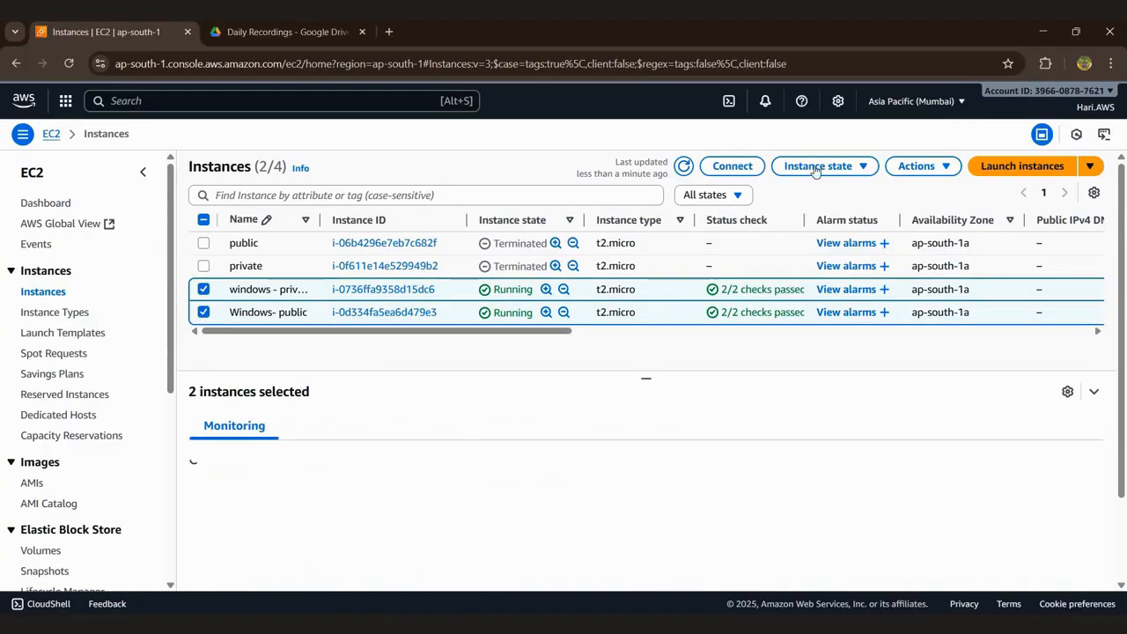
pyautogui.click(745, 167)
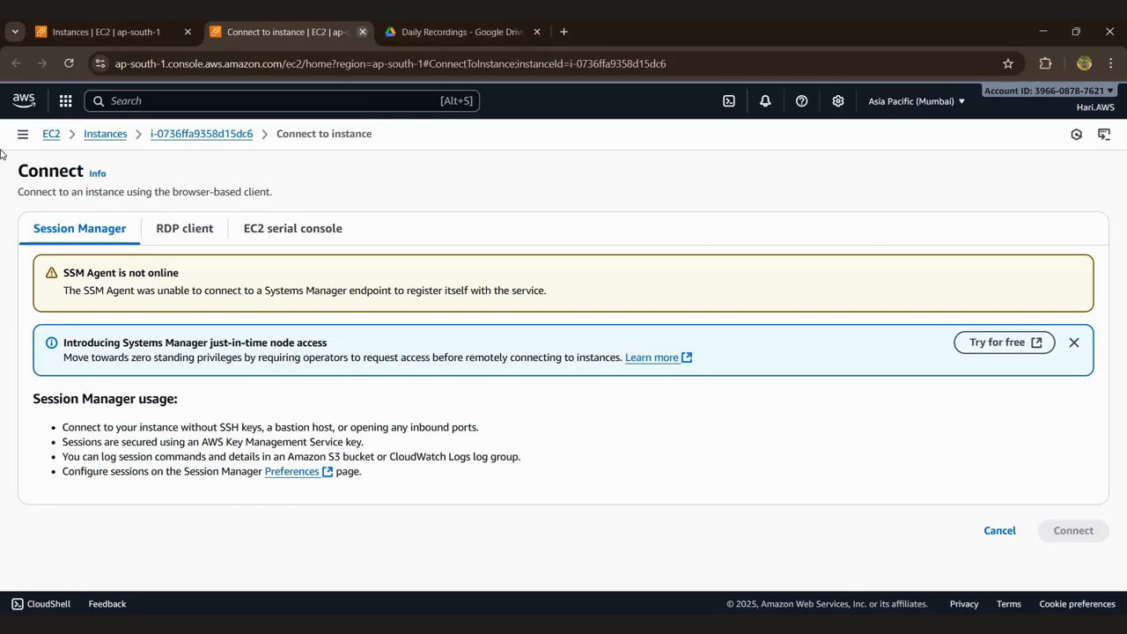
pyautogui.click(91, 134)
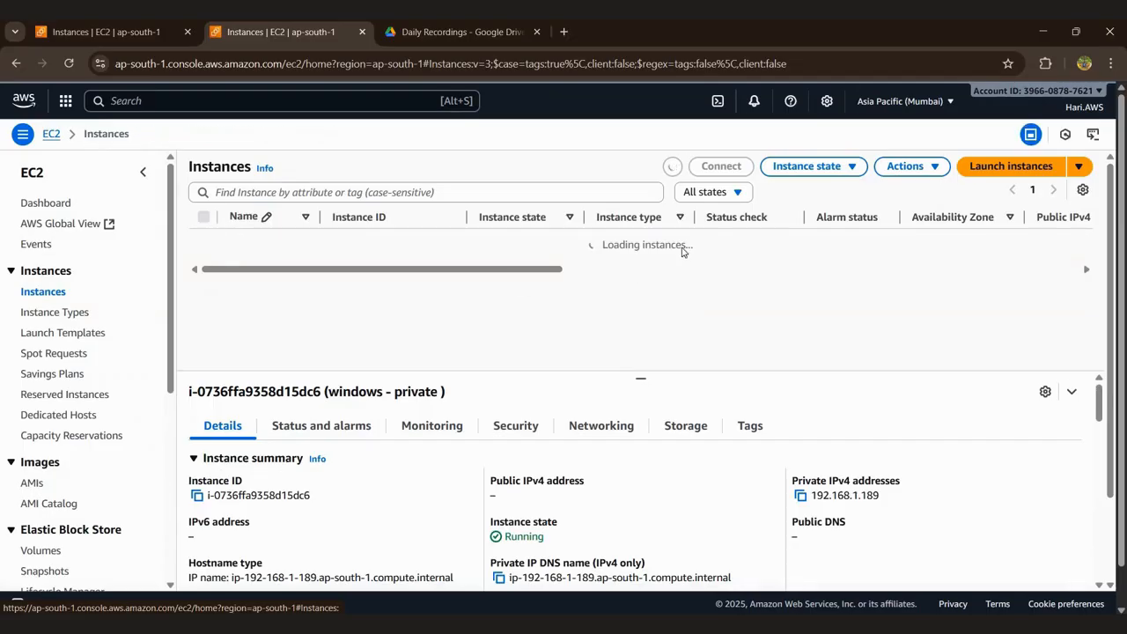
# Terminate both running Windows instances, "windows - private" and "Windows- public", together.
pyautogui.click(811, 170)
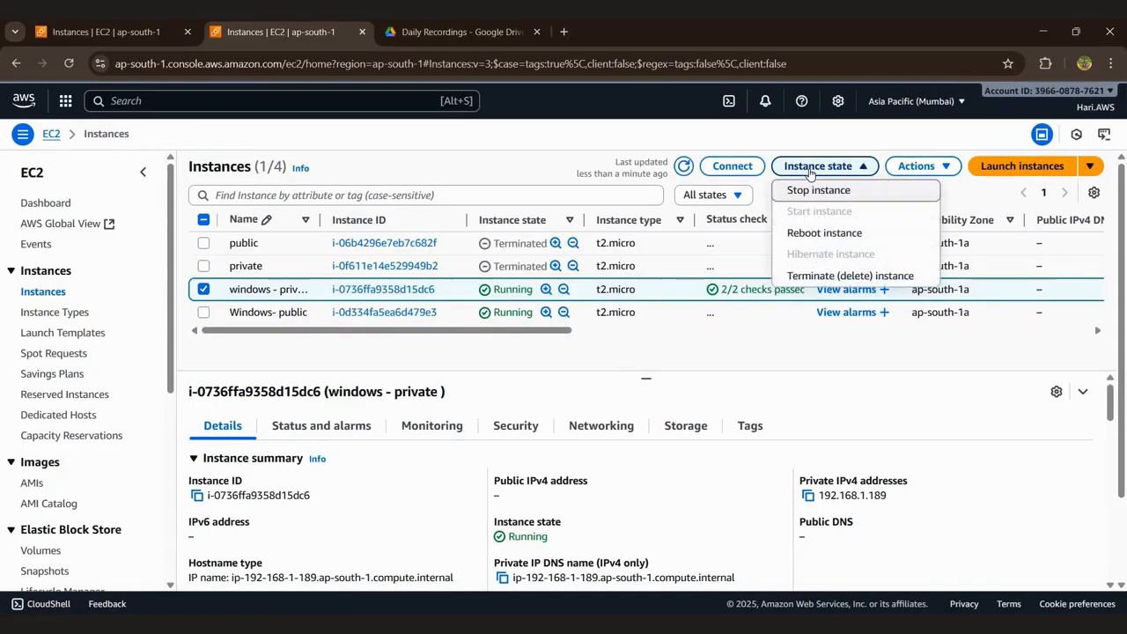
pyautogui.click(816, 276)
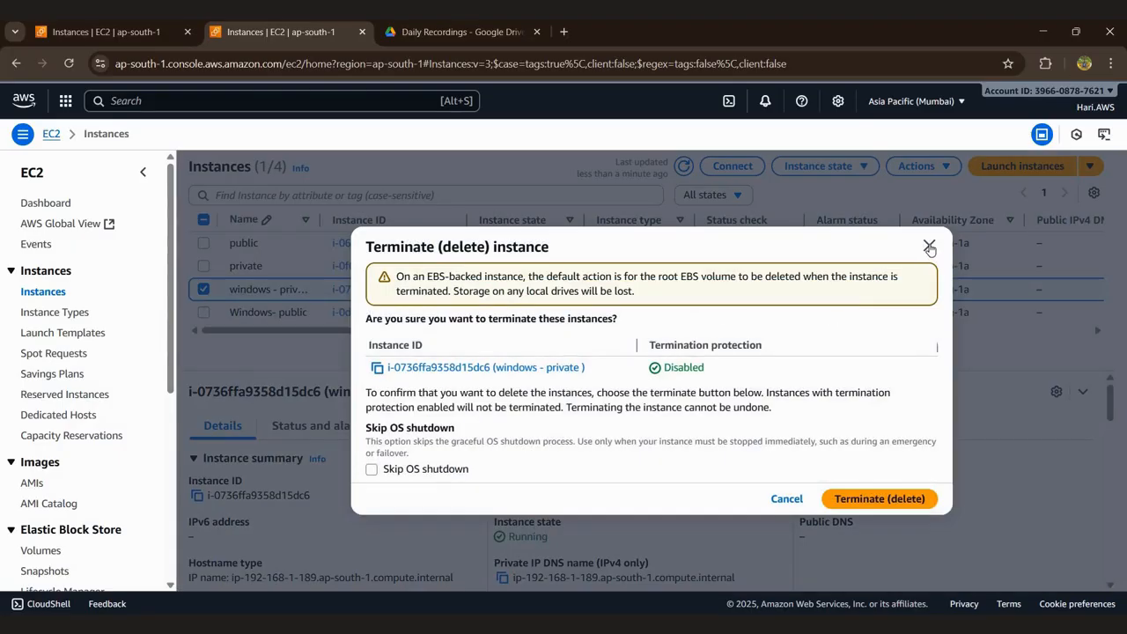
pyautogui.click(232, 316)
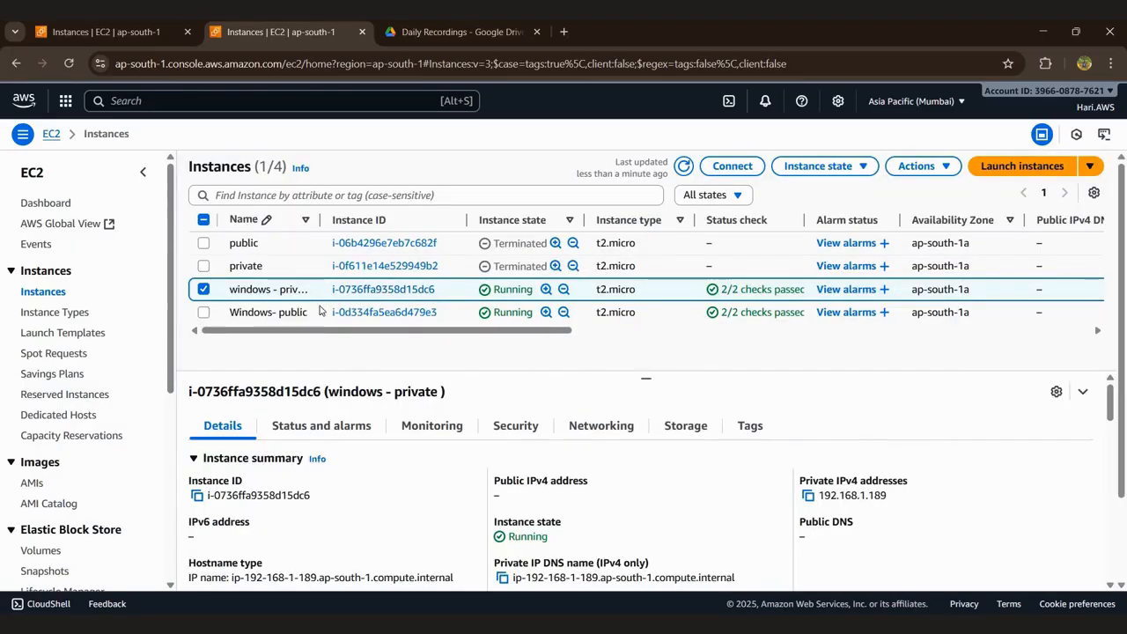
pyautogui.click(204, 313)
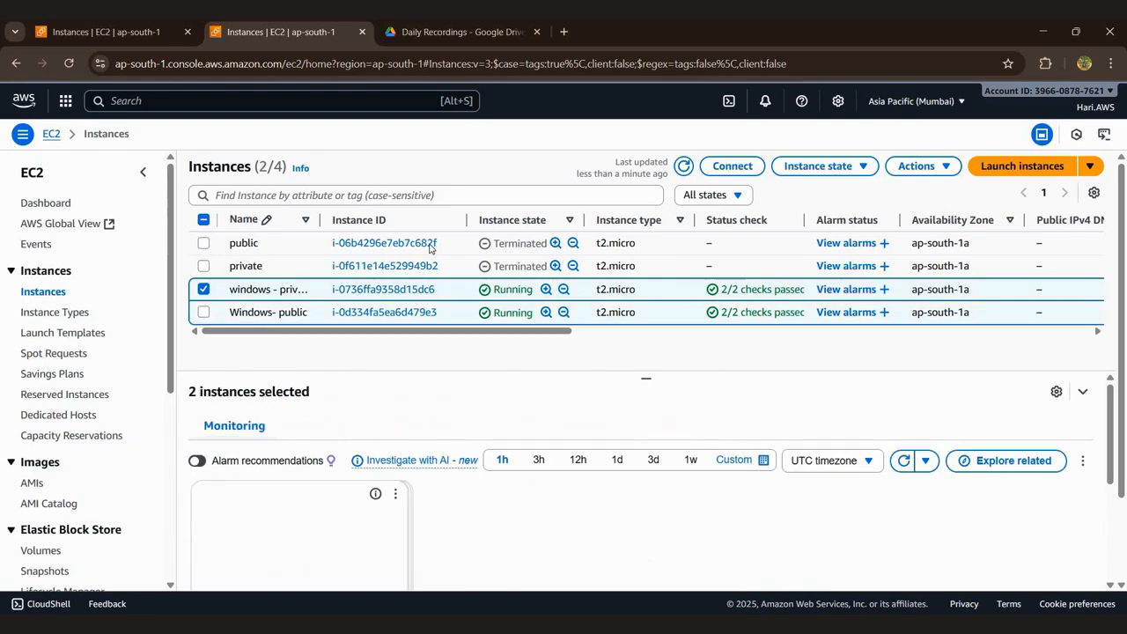
pyautogui.click(825, 166)
pyautogui.click(832, 280)
pyautogui.click(909, 509)
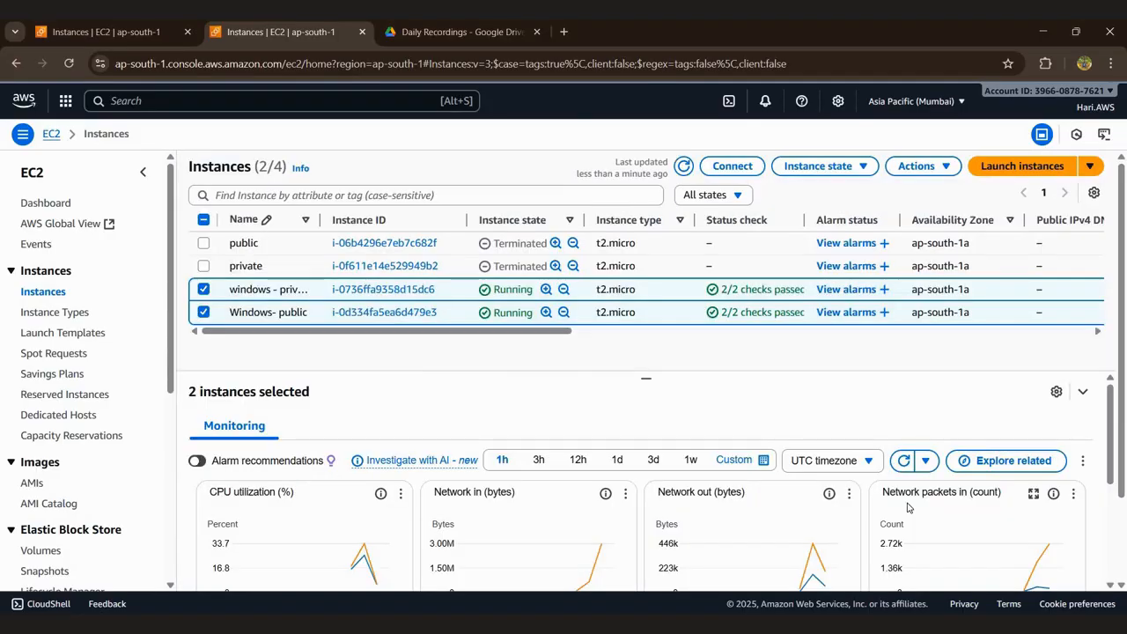
# Search for the VPC service and open its Elastic IP addresses list.
pyautogui.click(146, 101)
pyautogui.write('vpc')
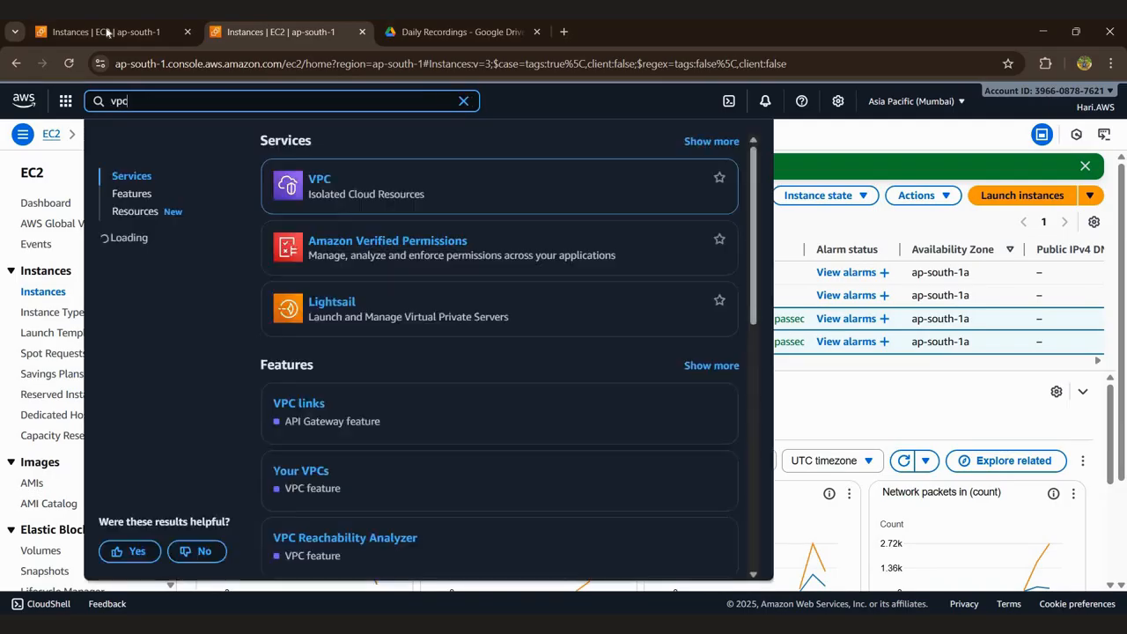
pyautogui.click(319, 180)
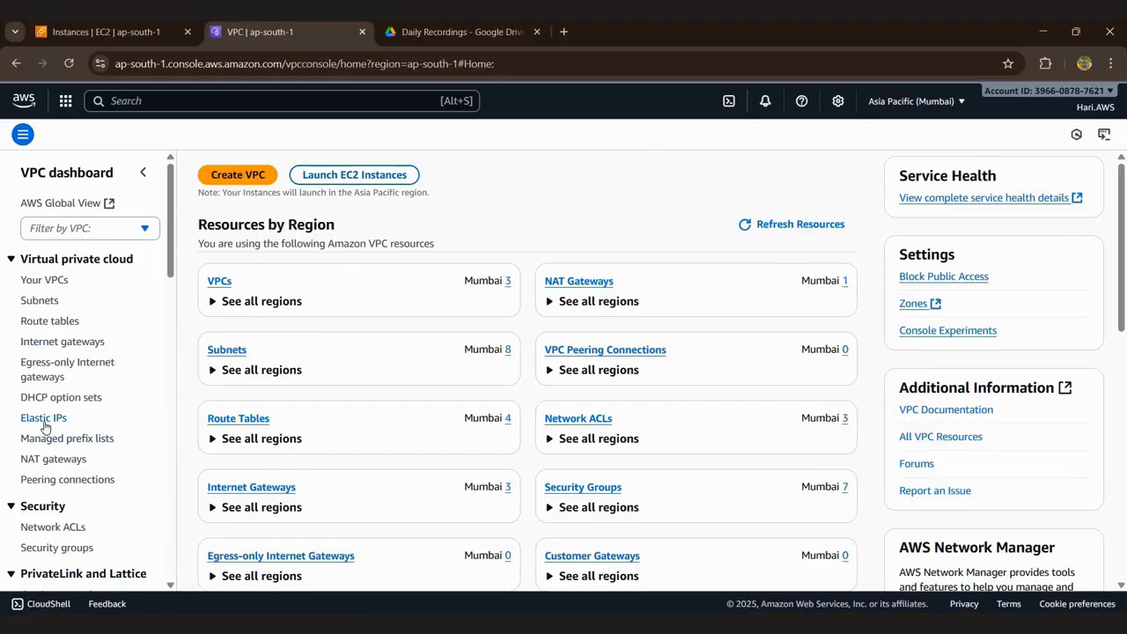
pyautogui.click(46, 419)
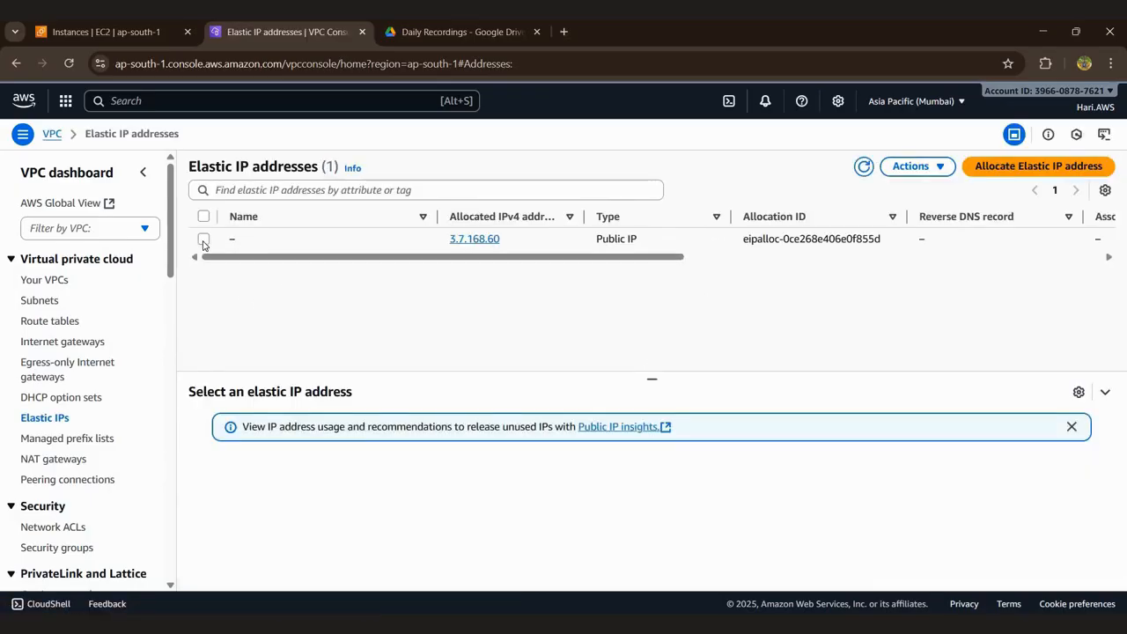
# Release the Elastic IP address 3.7.168.60 and reload the Elastic IP addresses page.
pyautogui.click(775, 239)
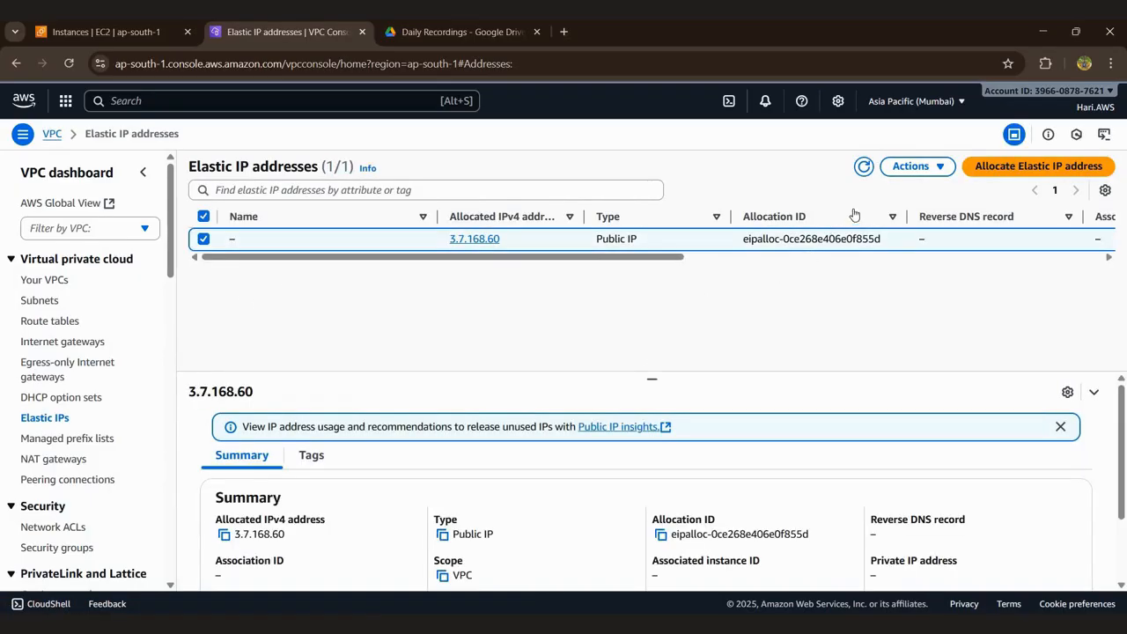
pyautogui.click(913, 167)
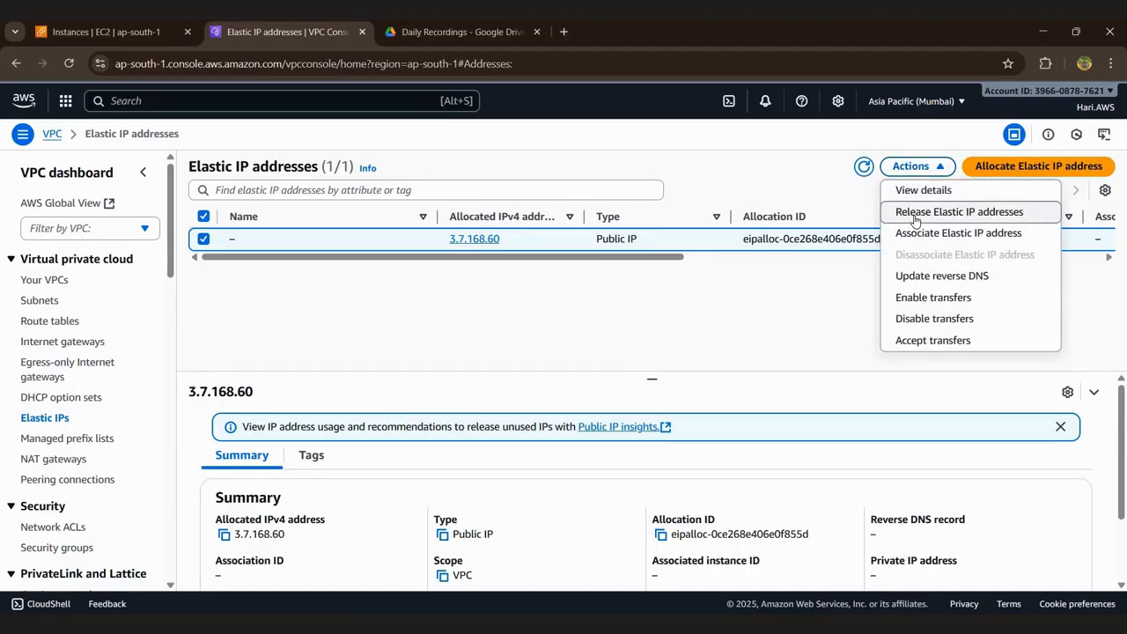
pyautogui.click(915, 216)
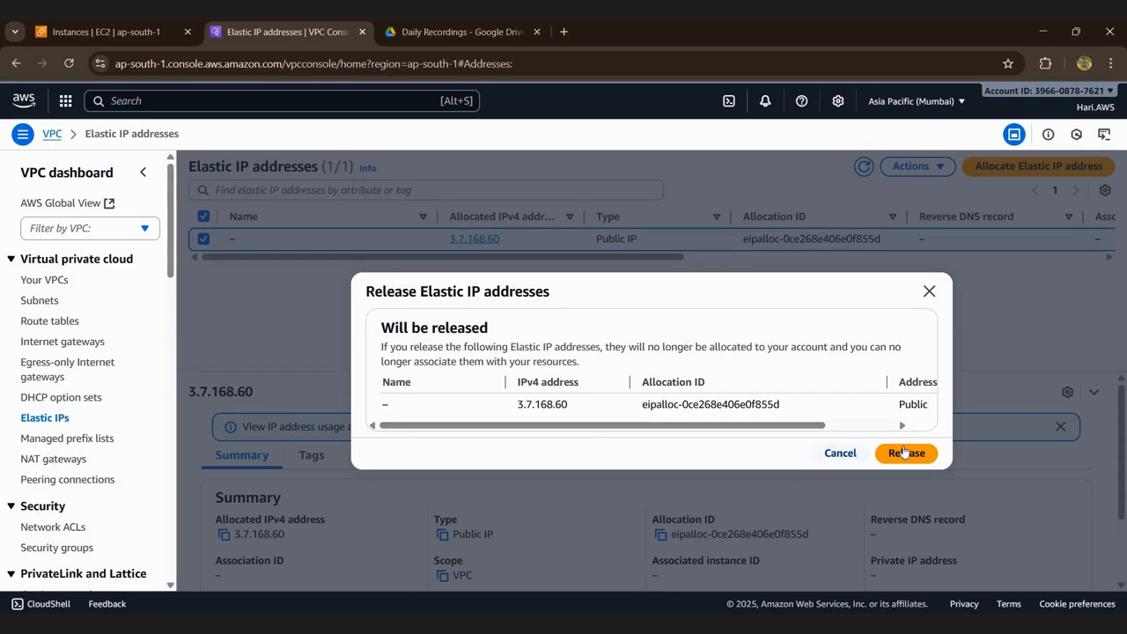
pyautogui.click(903, 451)
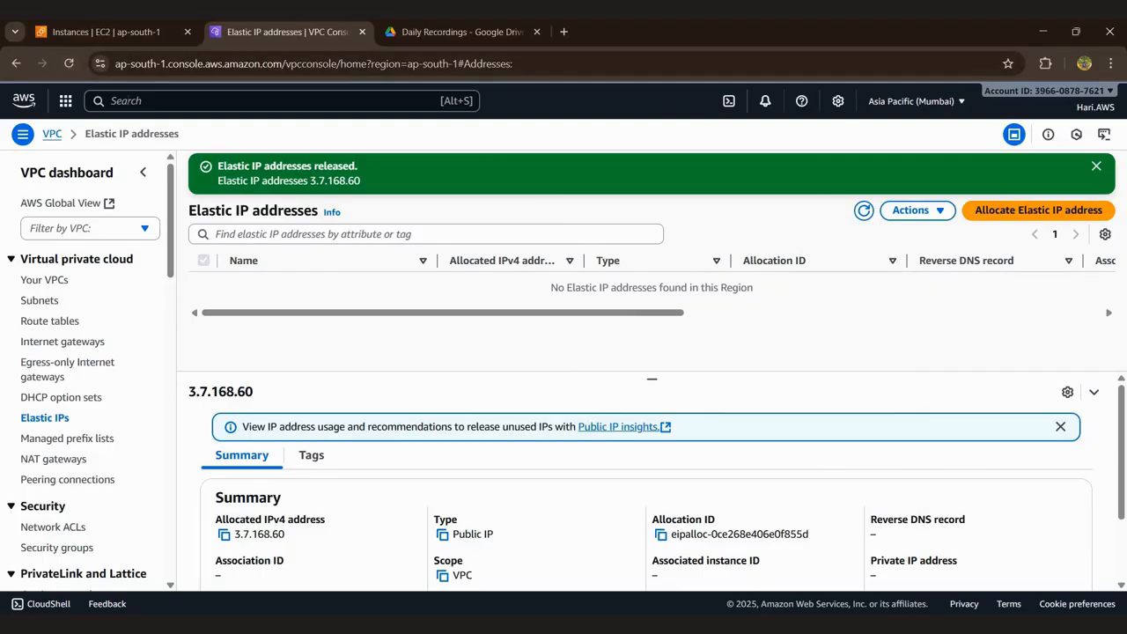
pyautogui.click(70, 62)
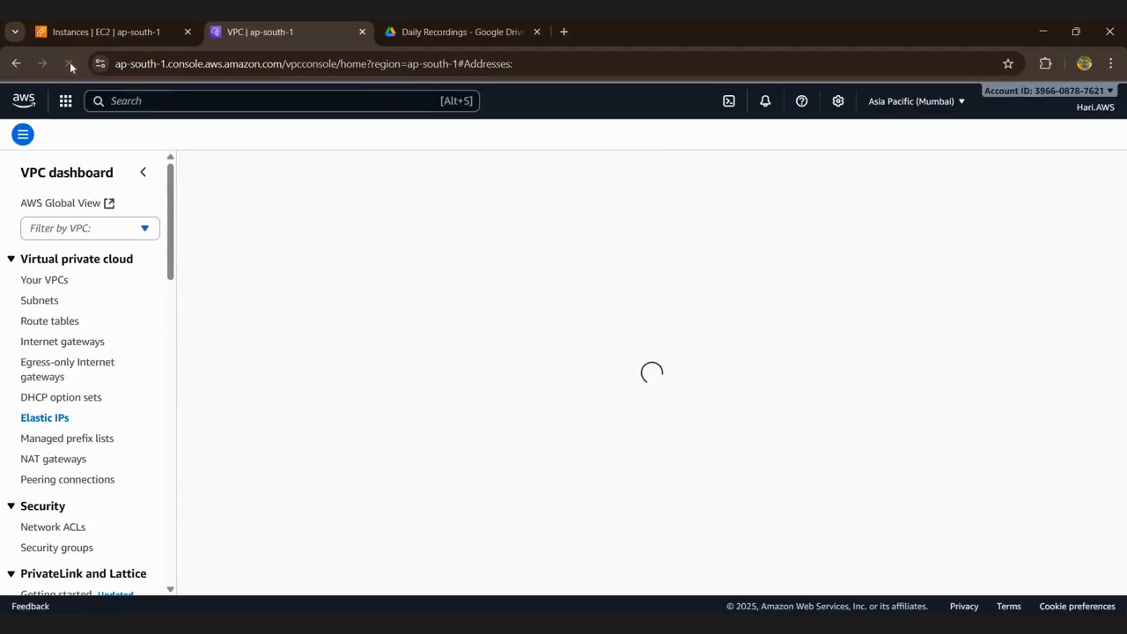
# Recheck the NAT gateway's state, then review the lists of VPCs, subnets, route tables and internet gateways.
pyautogui.click(56, 460)
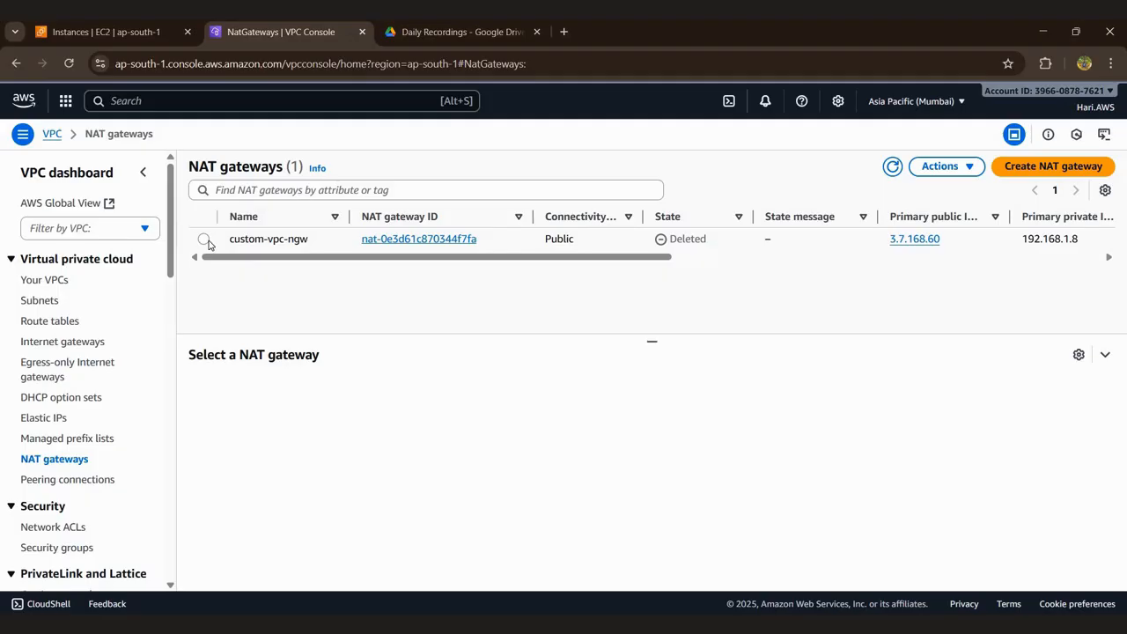
pyautogui.click(67, 63)
pyautogui.click(46, 281)
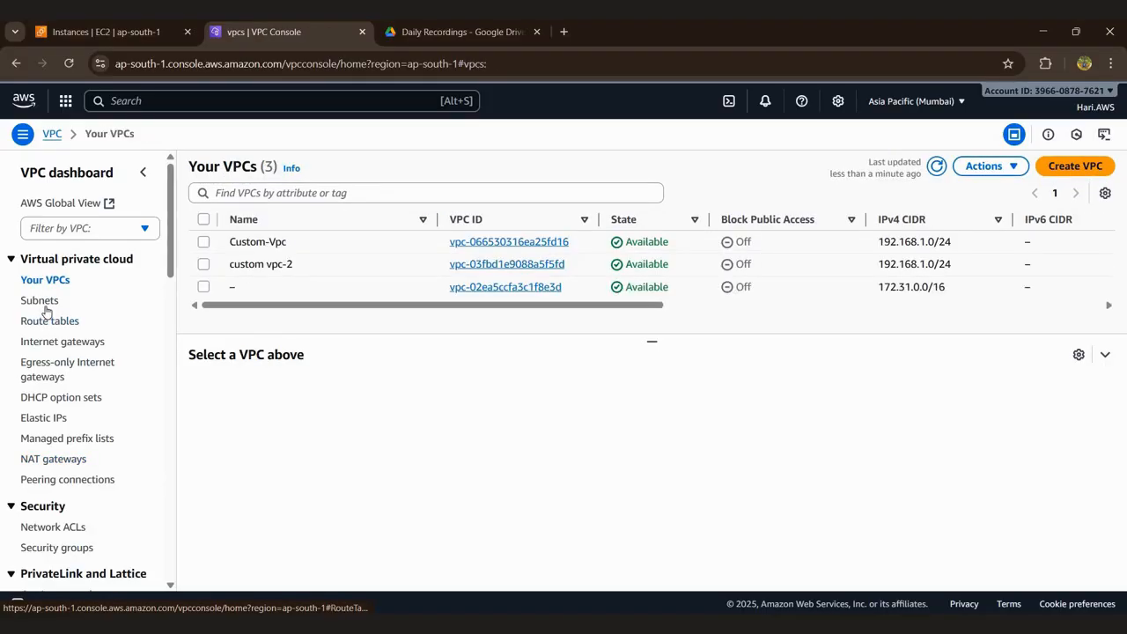
pyautogui.click(42, 302)
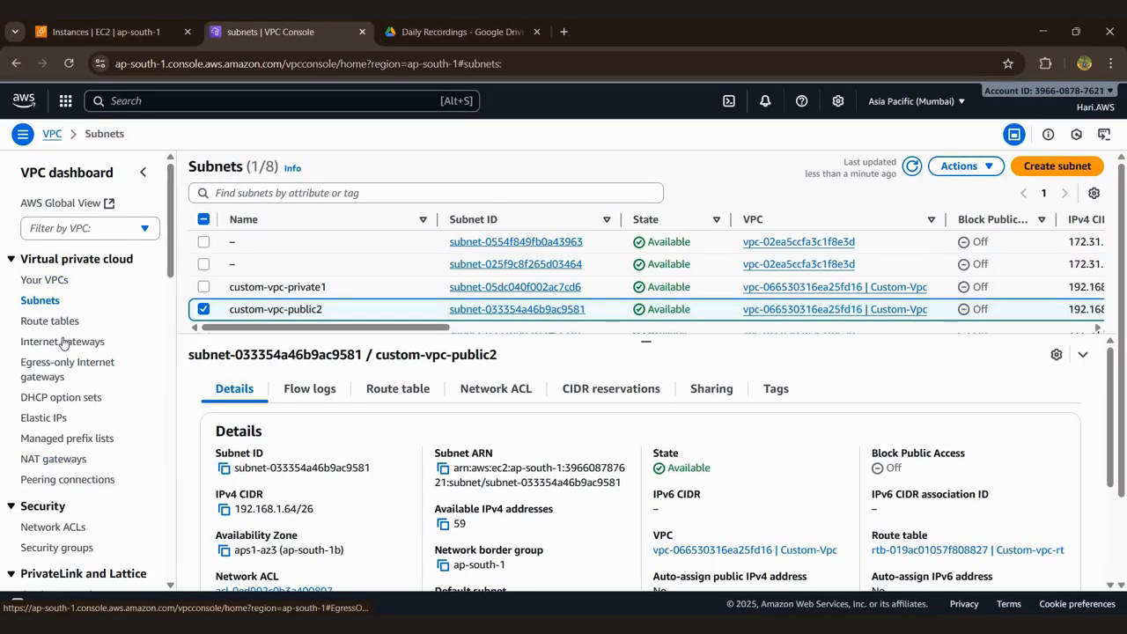
pyautogui.click(54, 325)
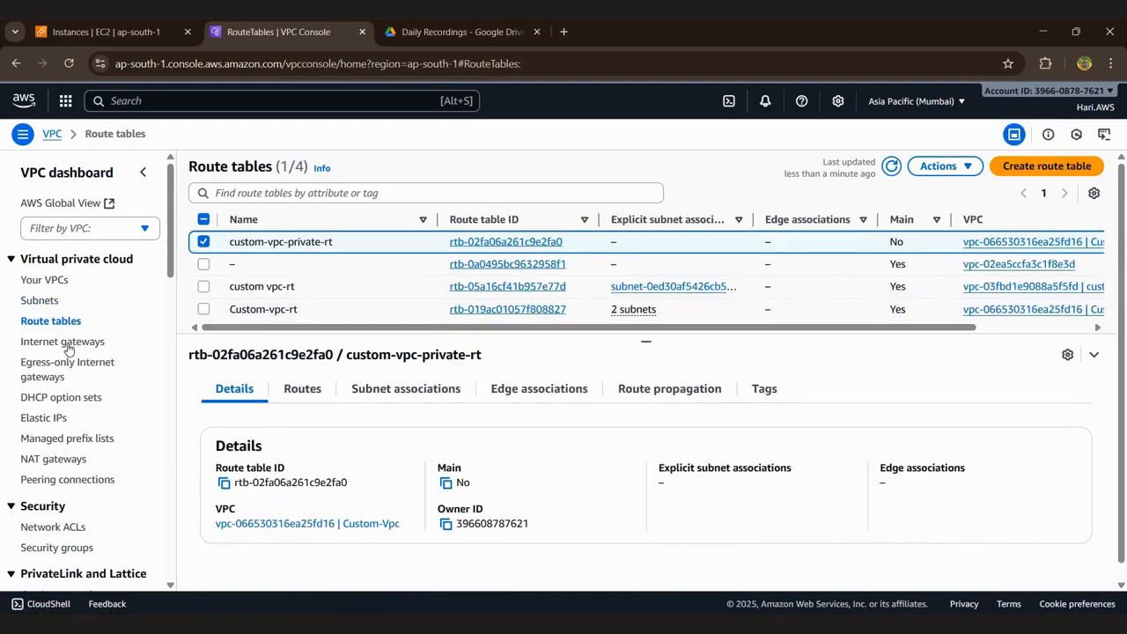
pyautogui.click(69, 346)
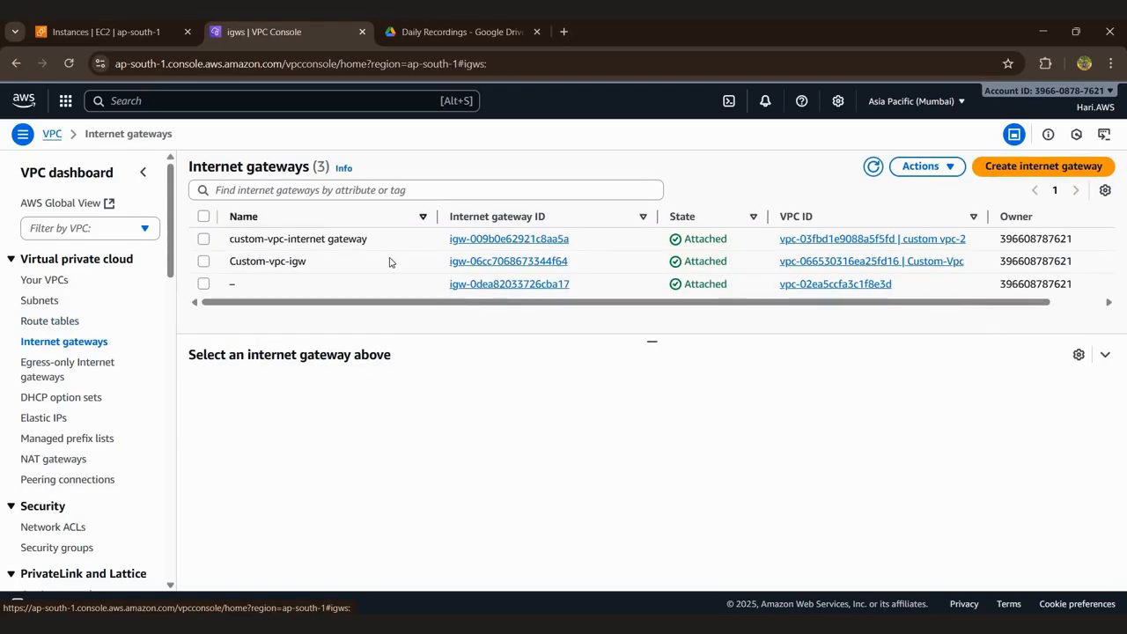